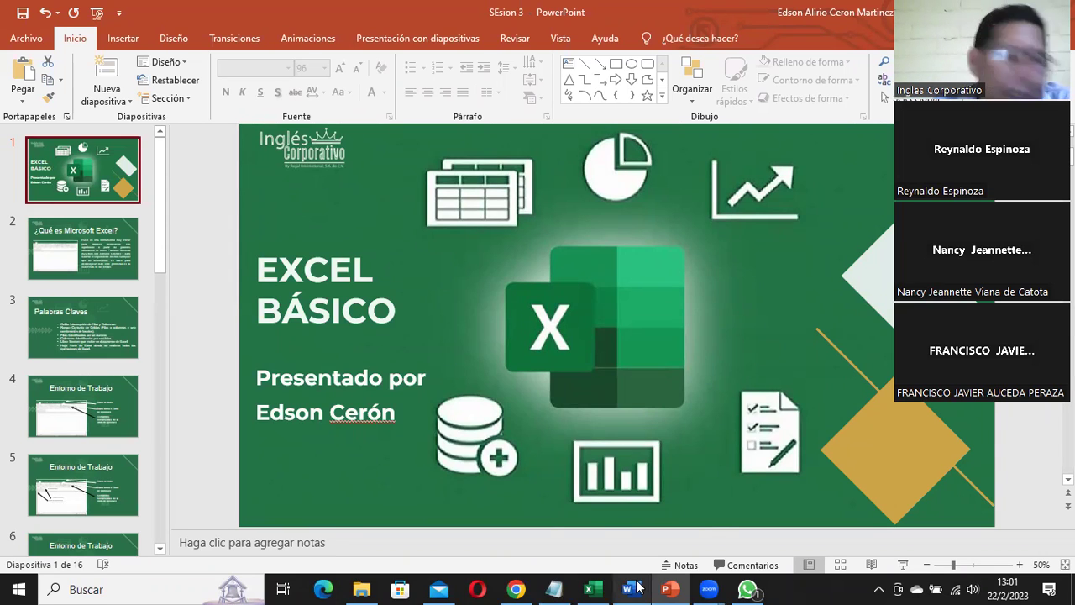
- Bring the PowerPoint lesson forward and show slide 2, ¿Qué es Microsoft Excel?
mouse_move(637, 588)
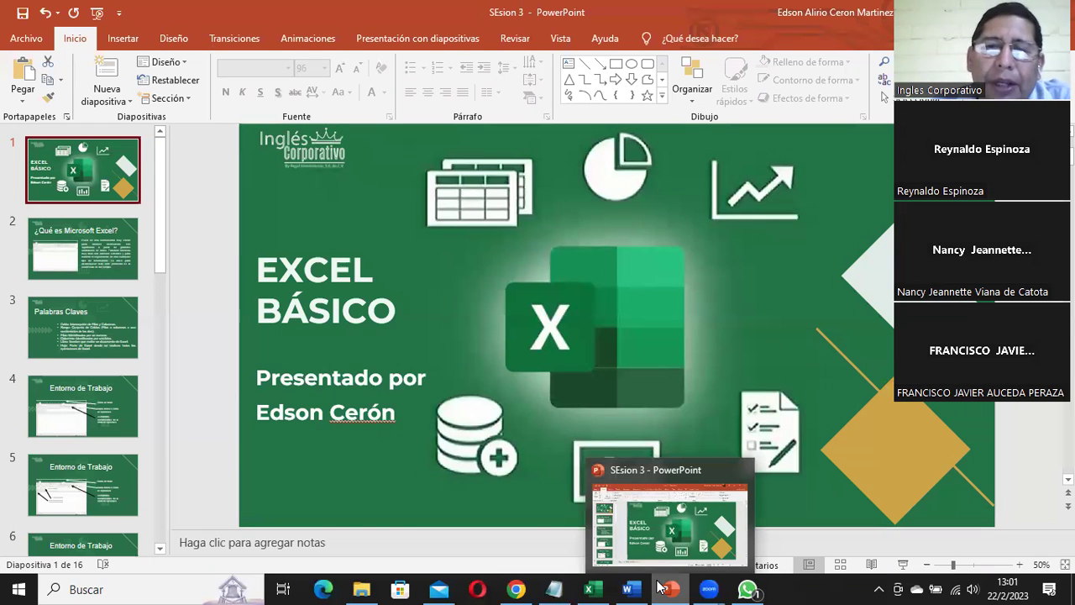
left_click(661, 587)
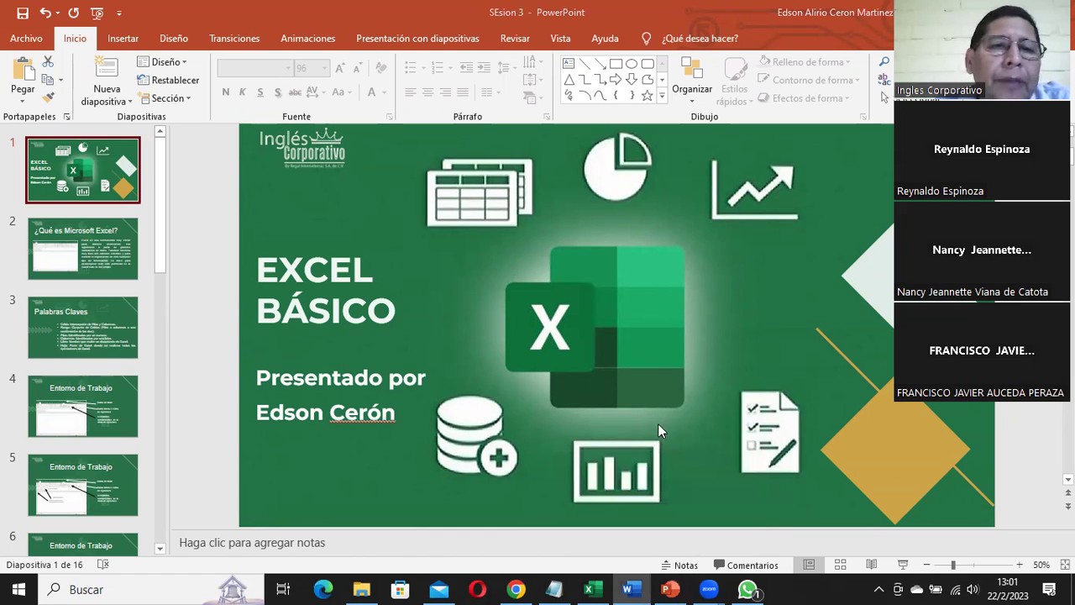
left_click(61, 252)
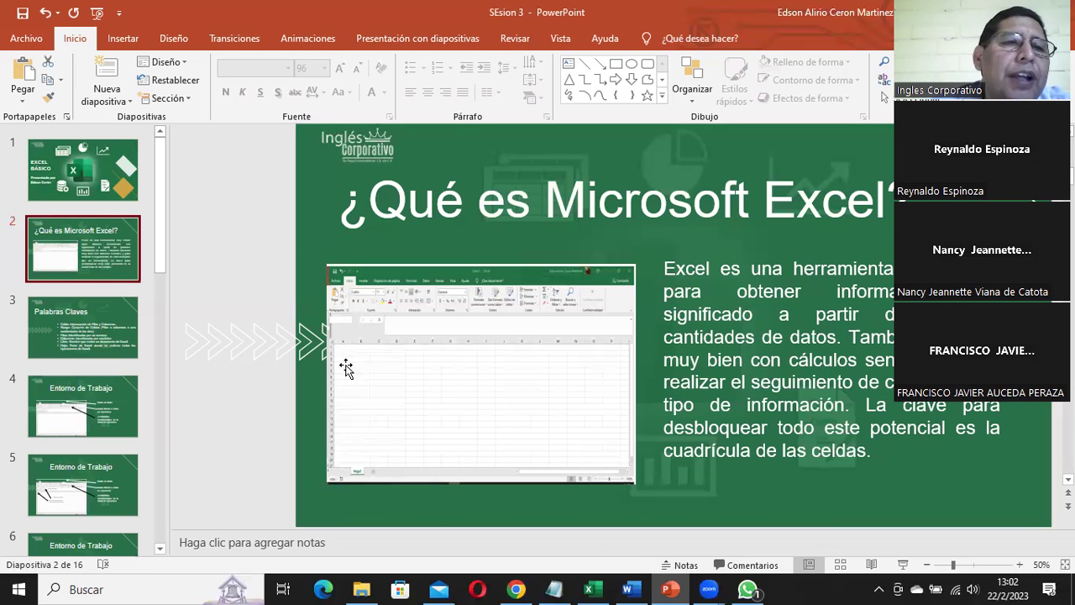
- Show slide 3, Palabras Claves, defining Celda, Rango, Filas, Columnas, Libro and Hoja
left_click(103, 329)
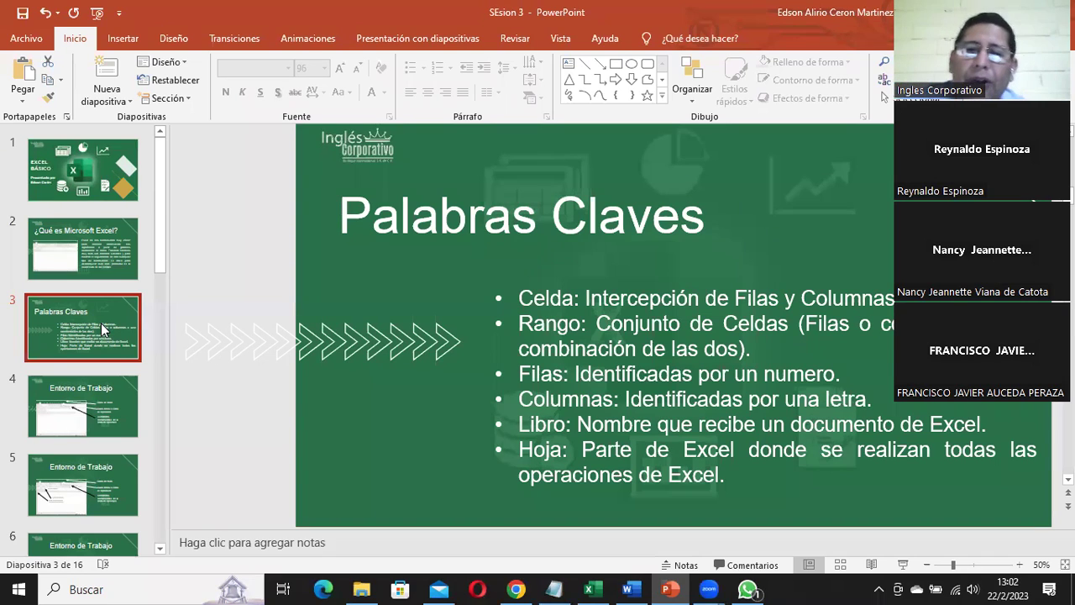
- Switch to Excel's Libro1, select cell A2, then the whole columns B and D and row 1
left_click(588, 589)
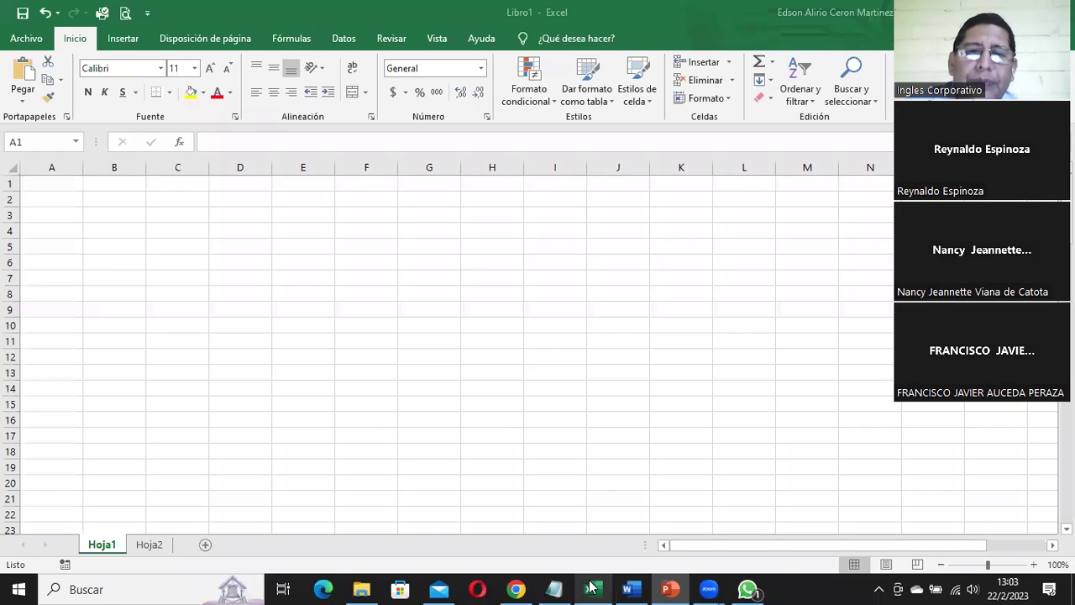
left_click(374, 280)
left_click(46, 196)
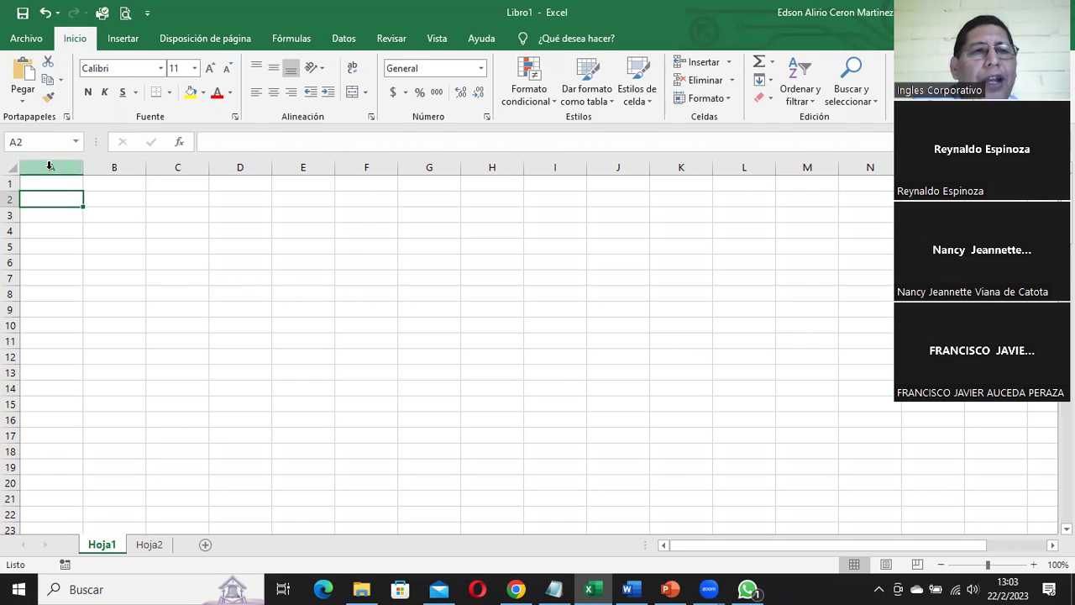
left_click(114, 167)
left_click(241, 166)
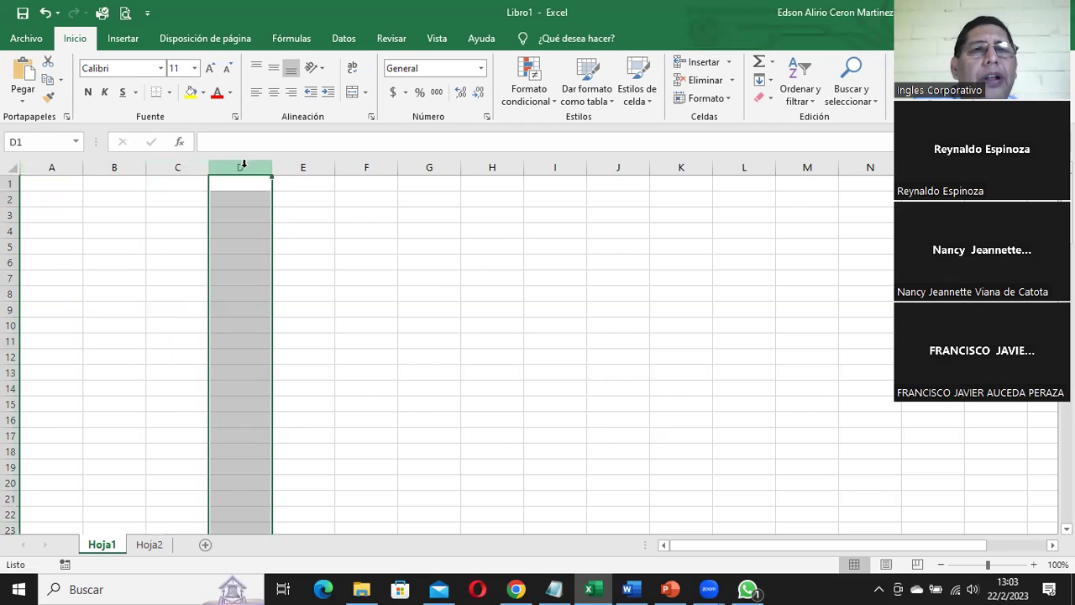
left_click(12, 183)
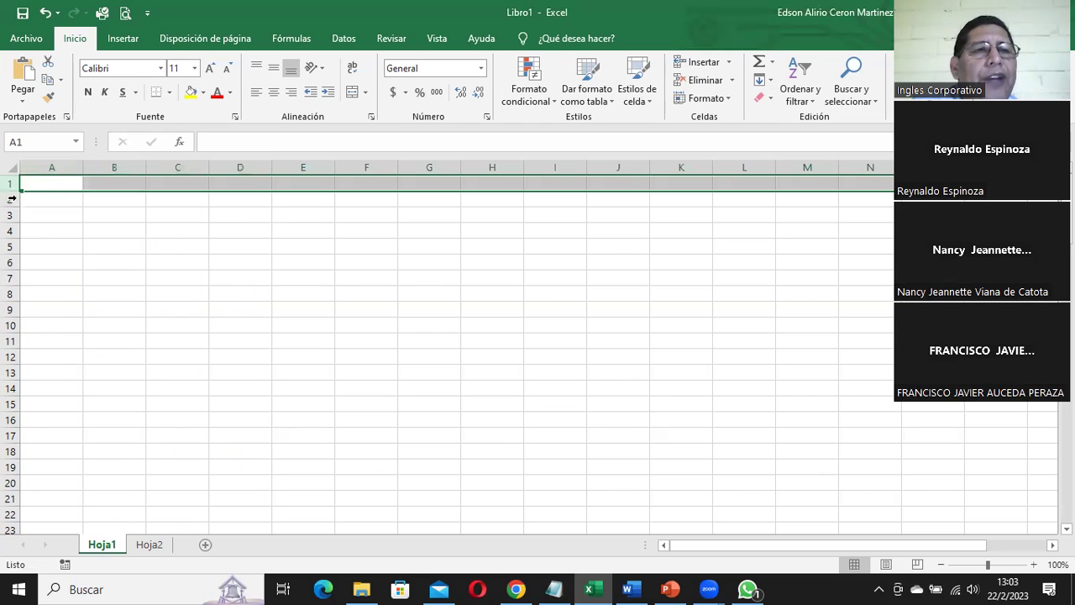
- Practice range selections D5:D17 and D5:I5, ending with the block D4:H17
left_click(48, 214)
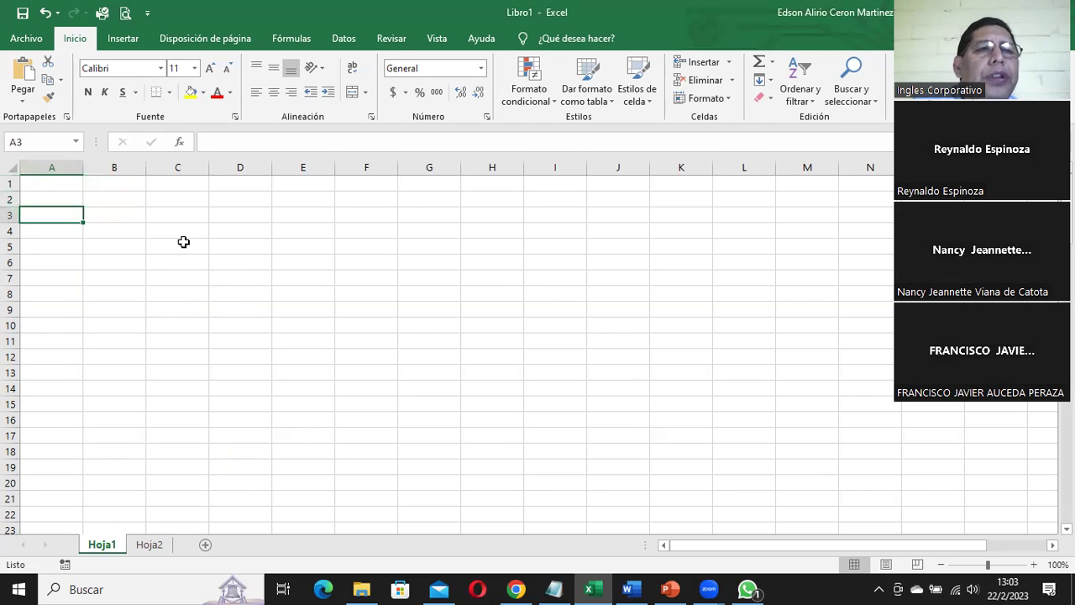
left_click_drag(216, 243, 261, 437)
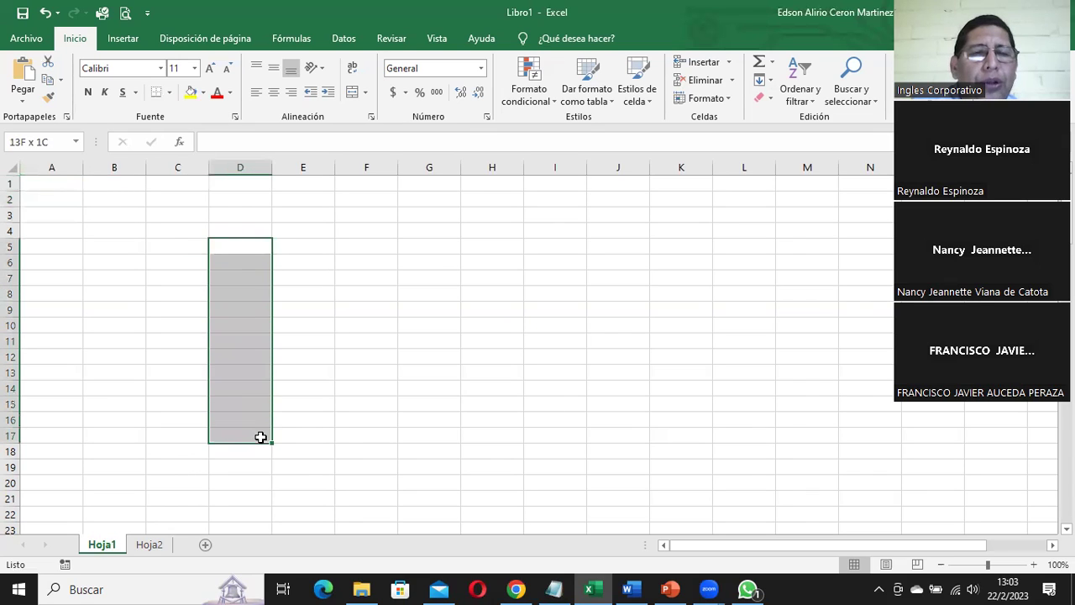
left_click_drag(261, 438, 261, 438)
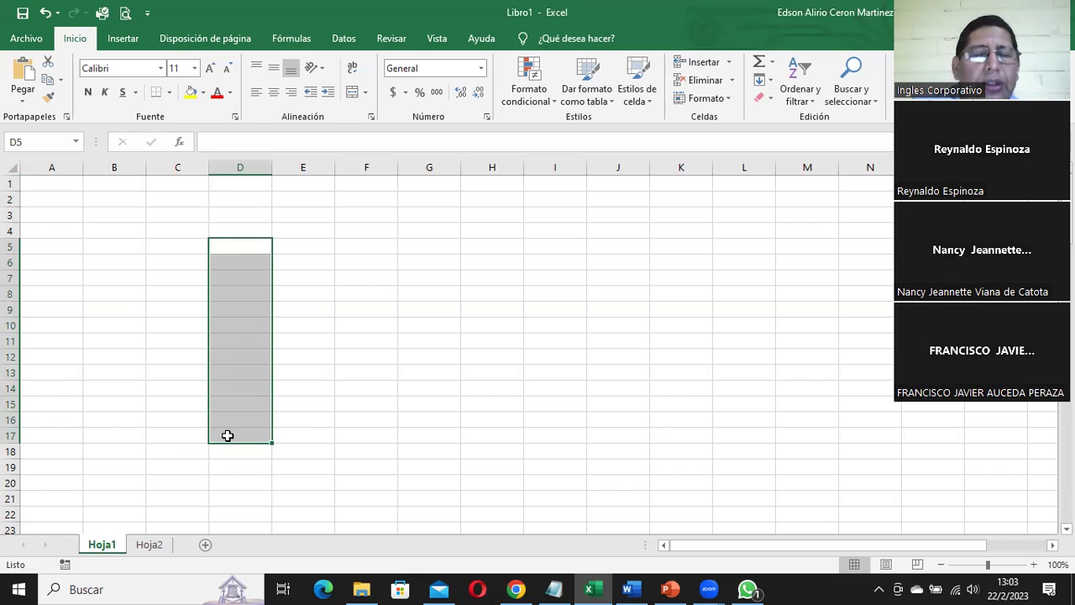
left_click(251, 241)
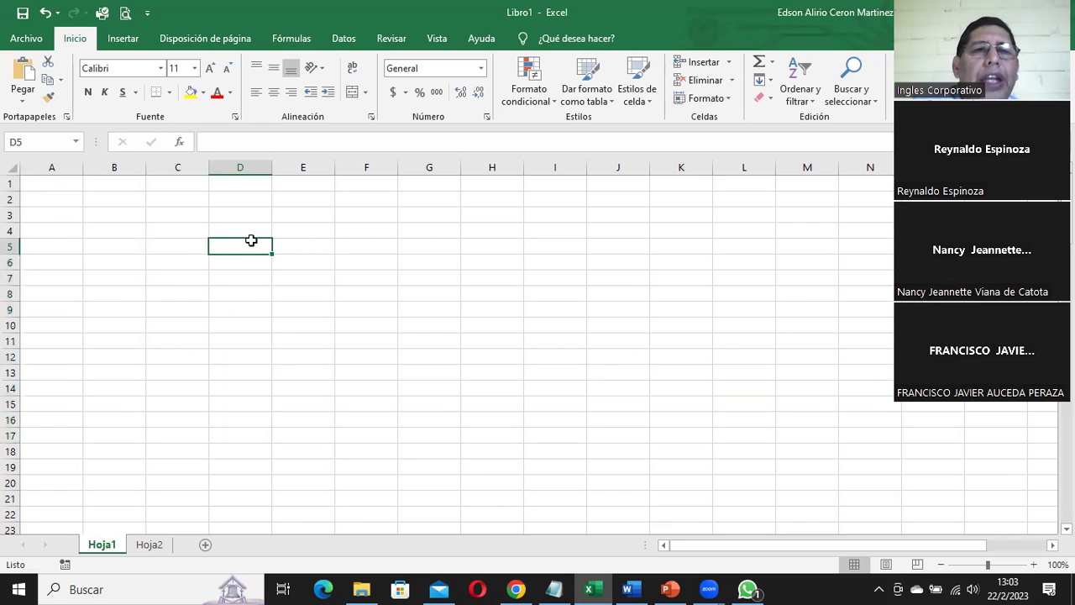
left_click_drag(249, 240, 526, 240)
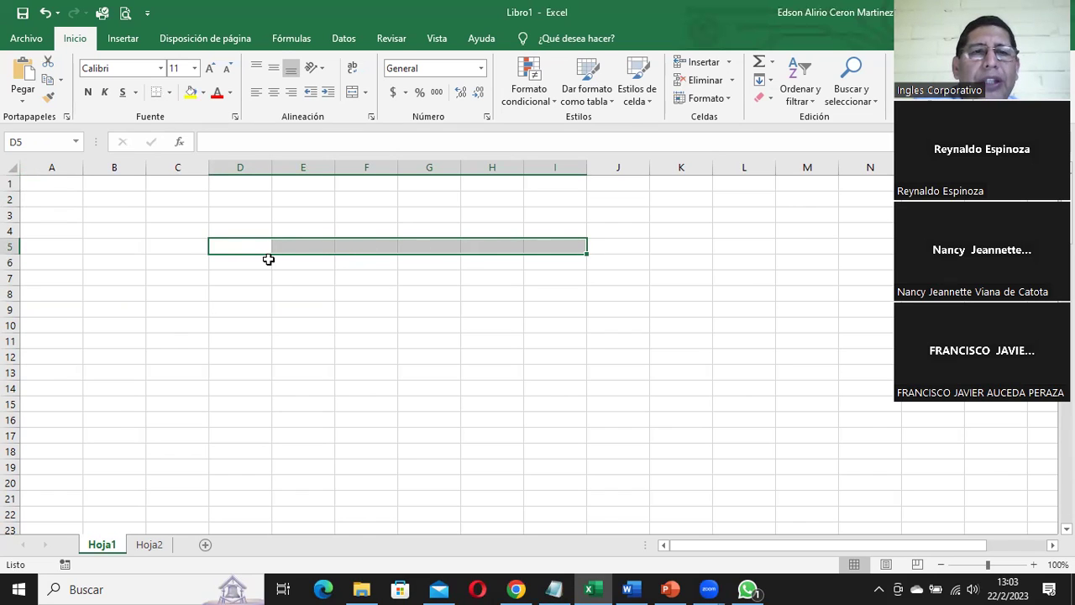
left_click(242, 247)
left_click(366, 340)
left_click_drag(243, 247, 253, 437)
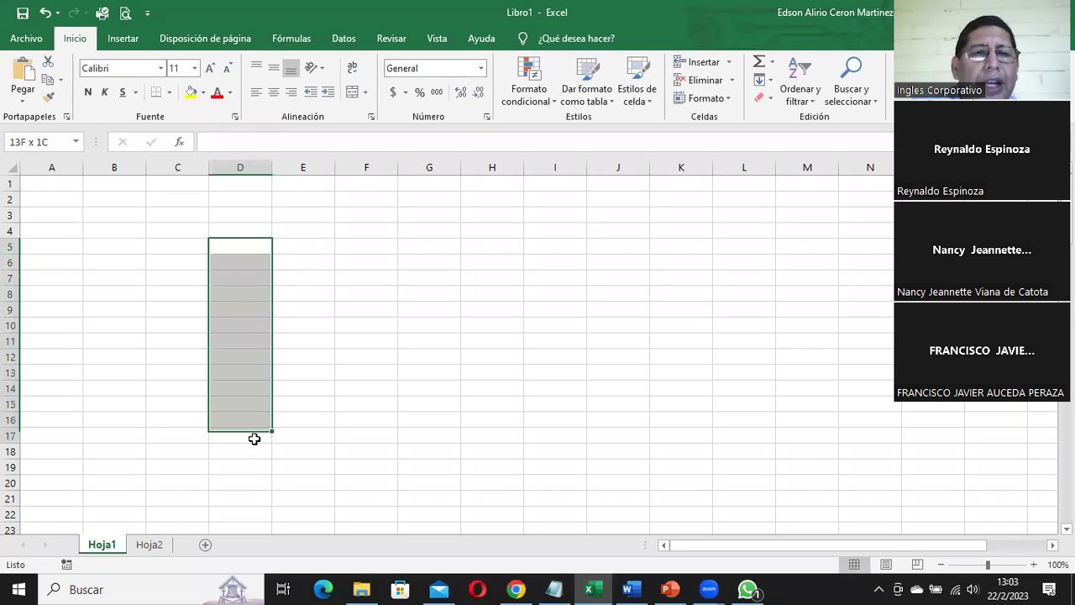
left_click(394, 266)
left_click_drag(252, 231, 465, 429)
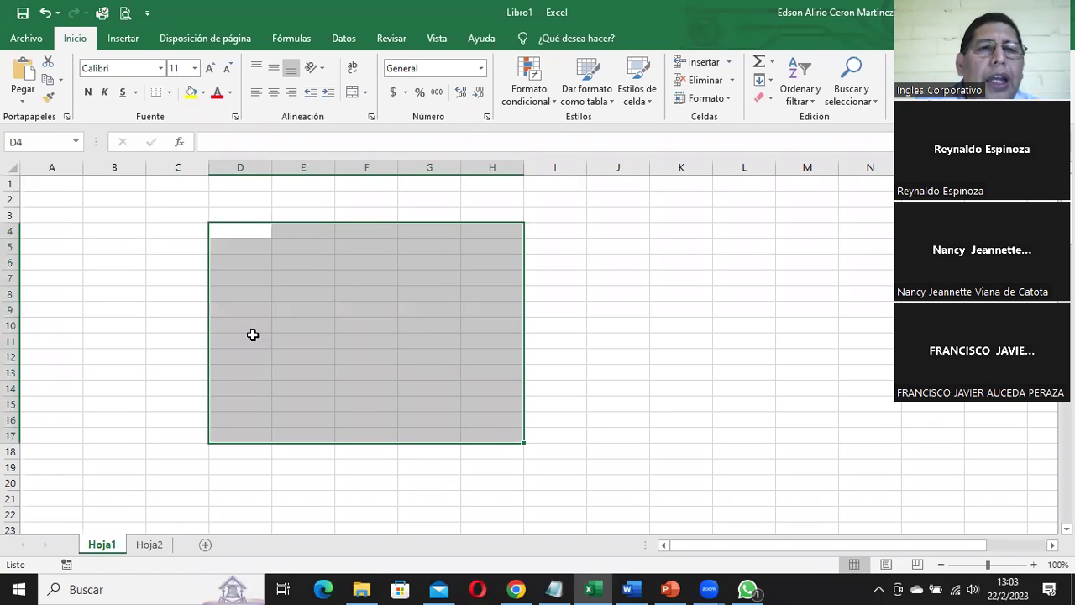
- Show PowerPoint slide 4, Entorno de Trabajo, then return to the Excel Libro1 workbook
left_click(662, 588)
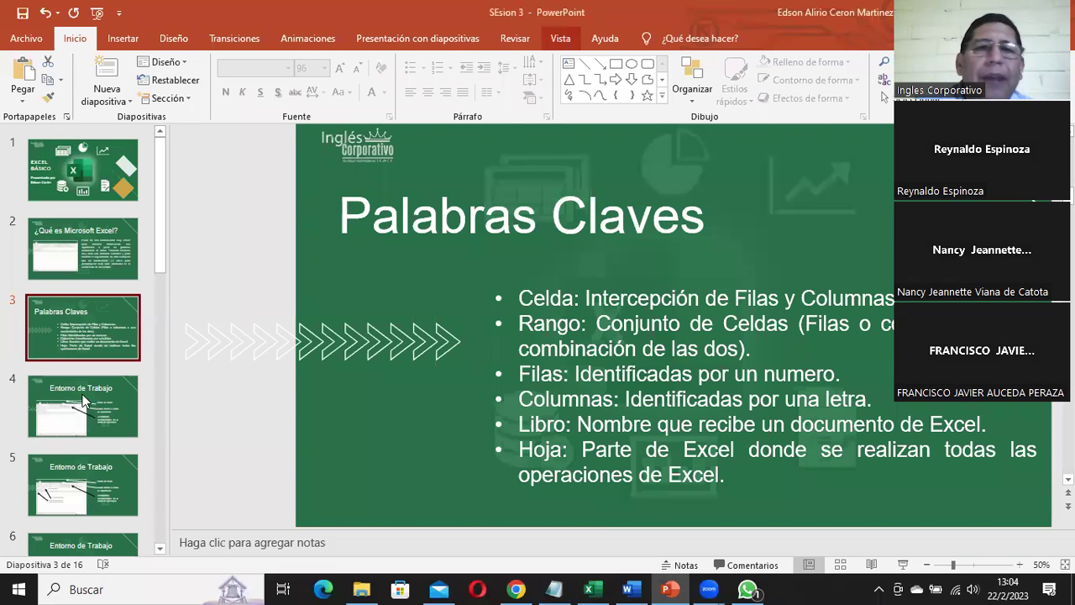
scroll(308, 372, "down", 1)
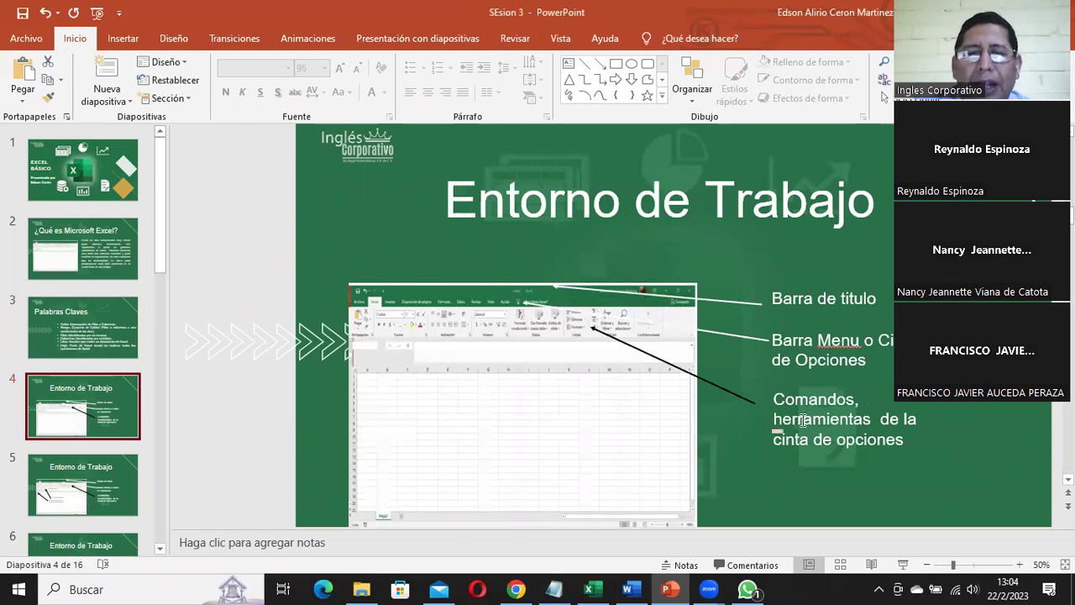
left_click(589, 589)
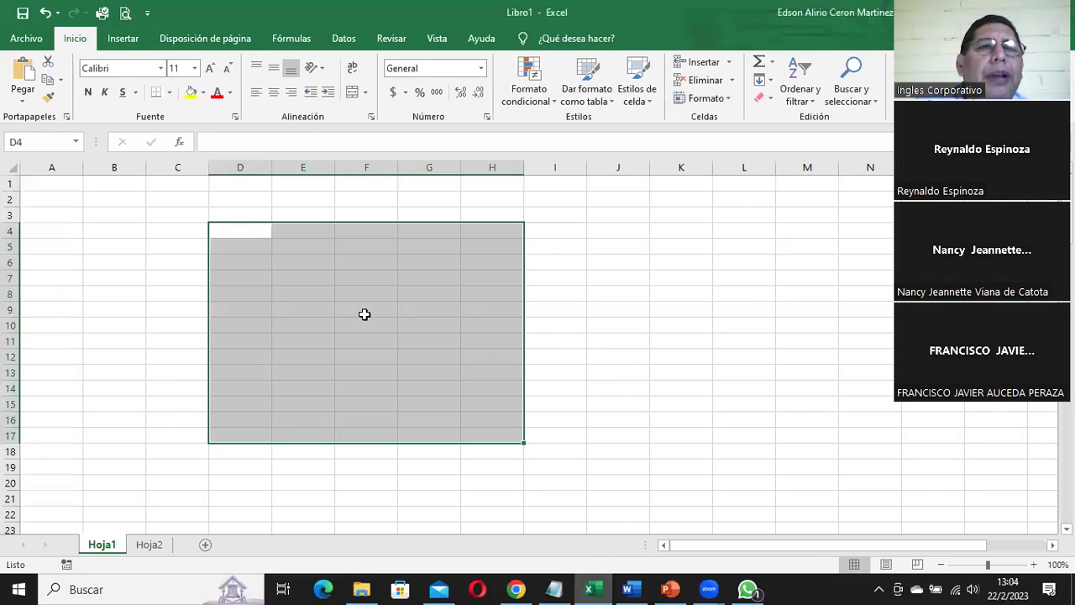
left_click(374, 315)
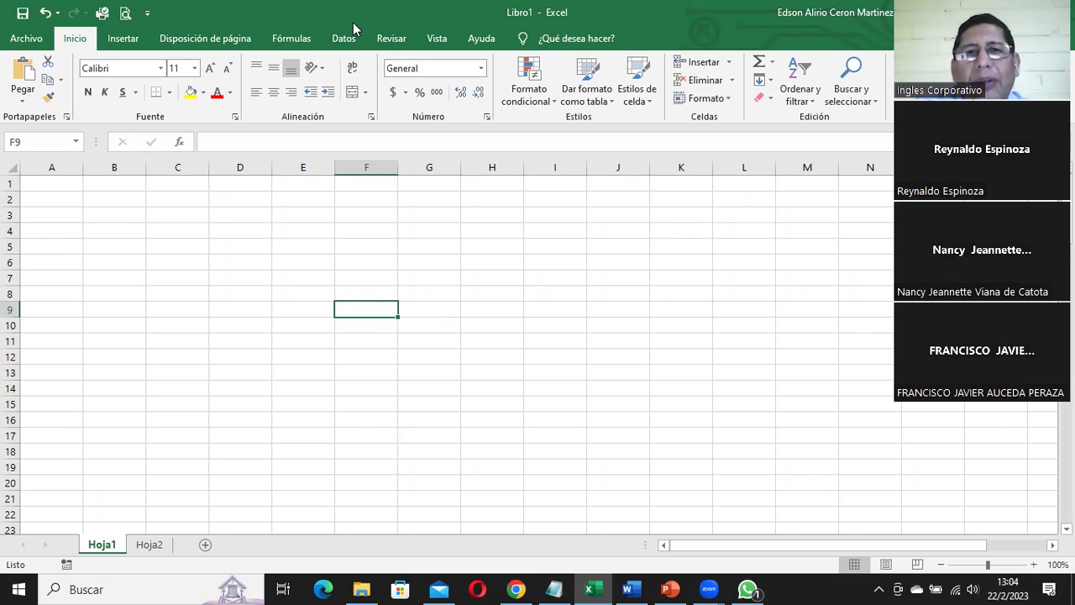
left_click(186, 281)
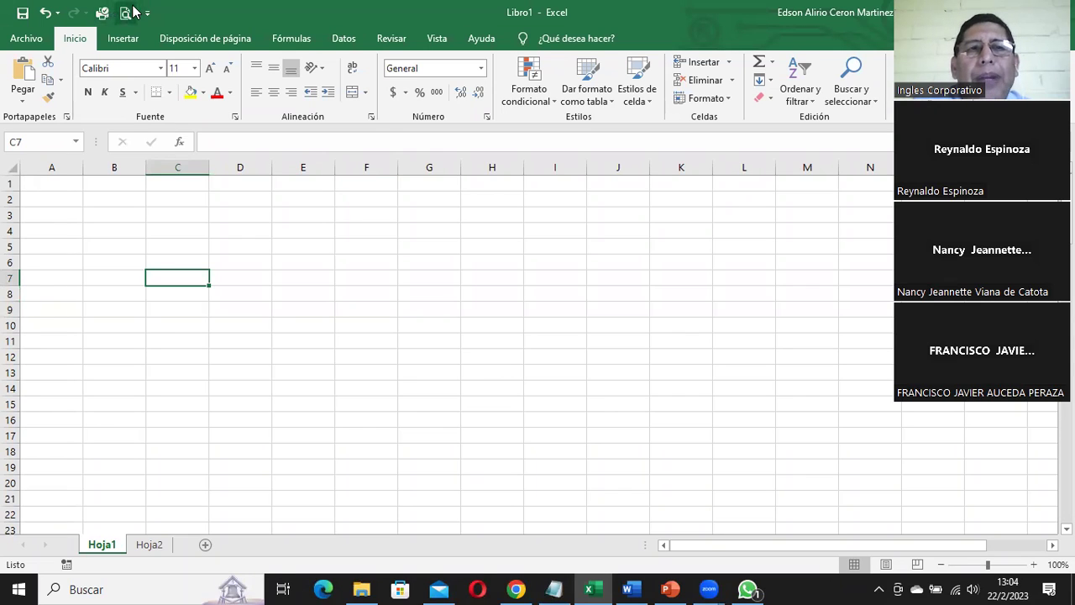
left_click(243, 229)
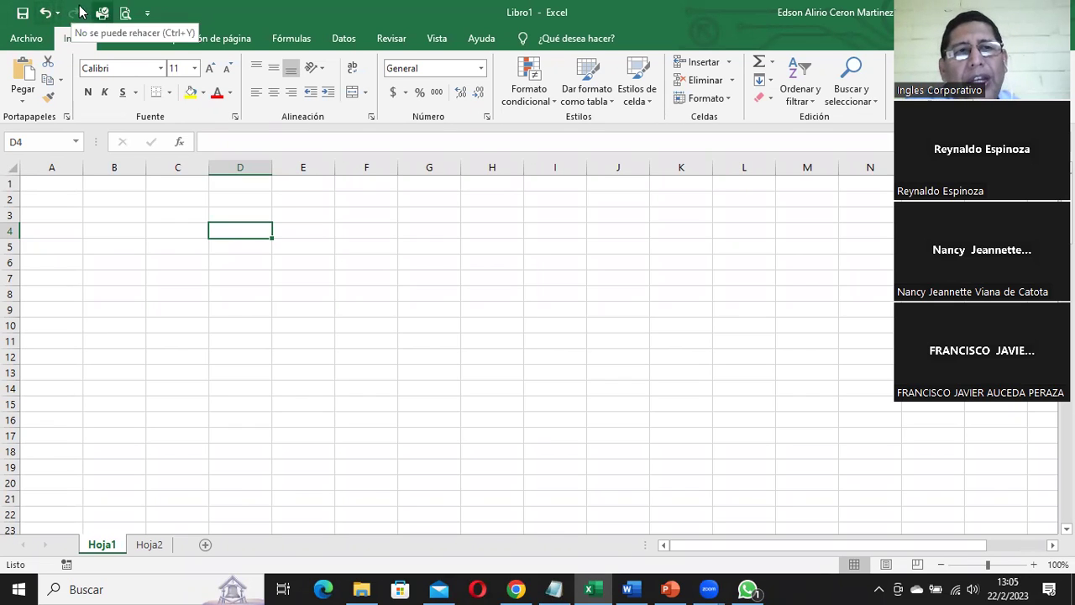
- Open and close the Quick Access Toolbar options, then browse the Insertar, page layout and Fórmulas tabs
left_click(148, 15)
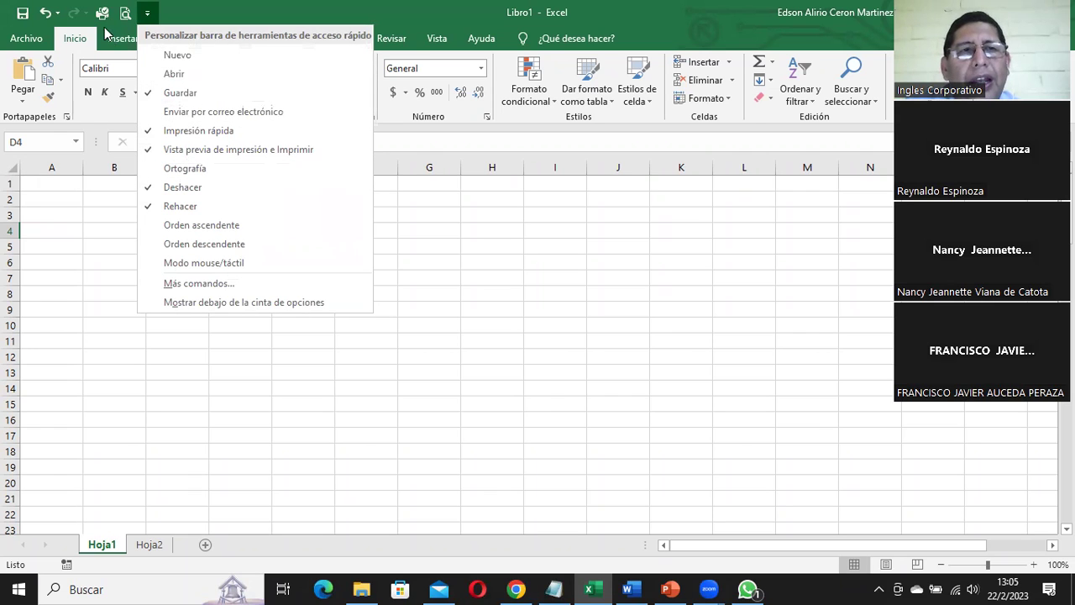
left_click(524, 279)
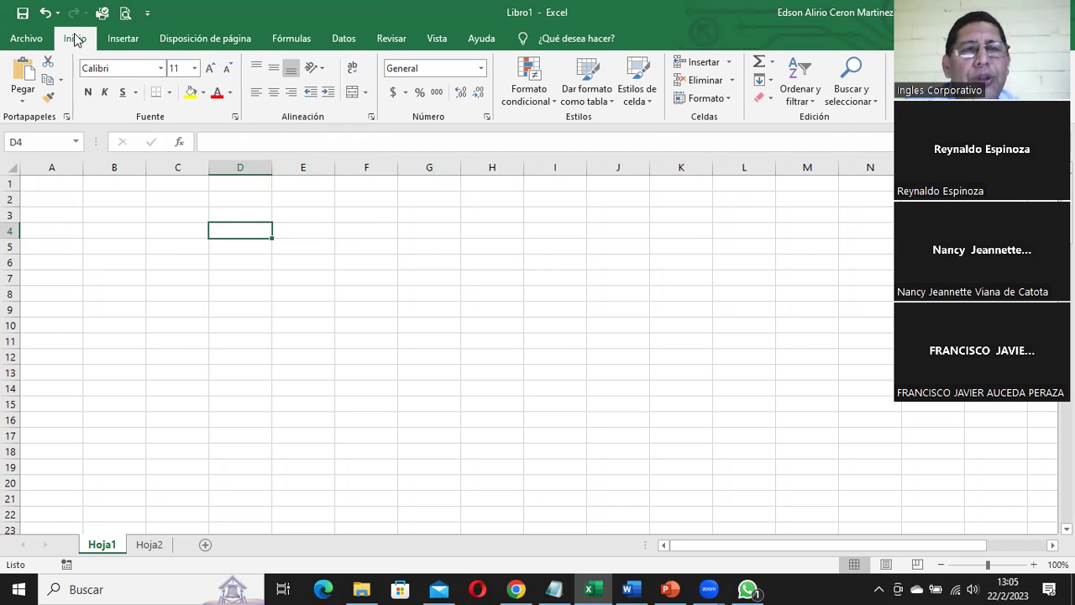
left_click(118, 38)
left_click(210, 38)
left_click(291, 39)
- Open and close the Archivo view twice, then show Inicio and finally the Insertar tab
left_click(34, 38)
left_click(21, 46)
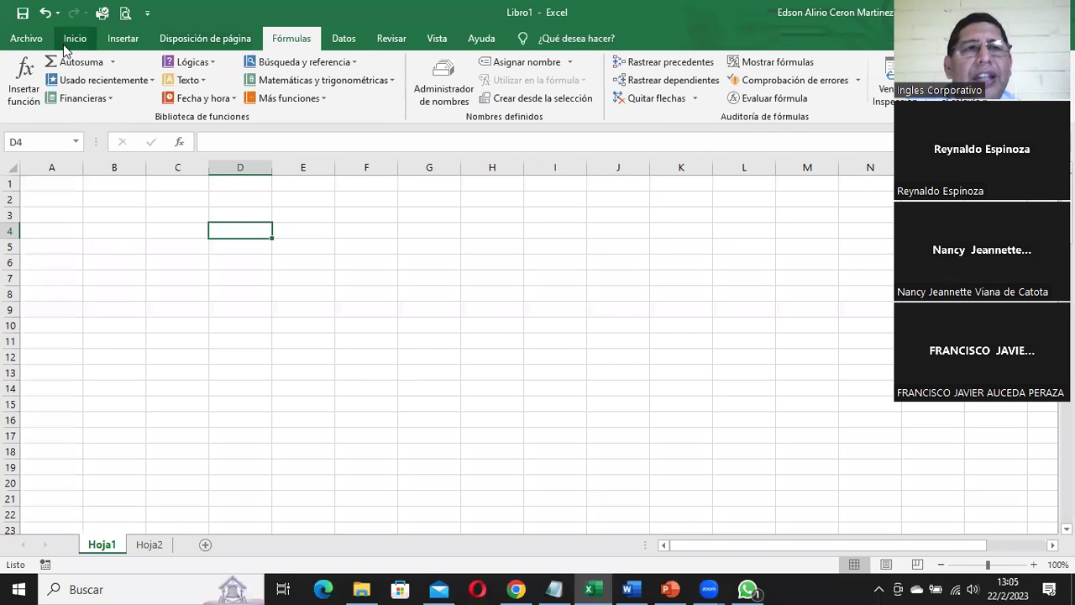
left_click(36, 42)
key("Escape")
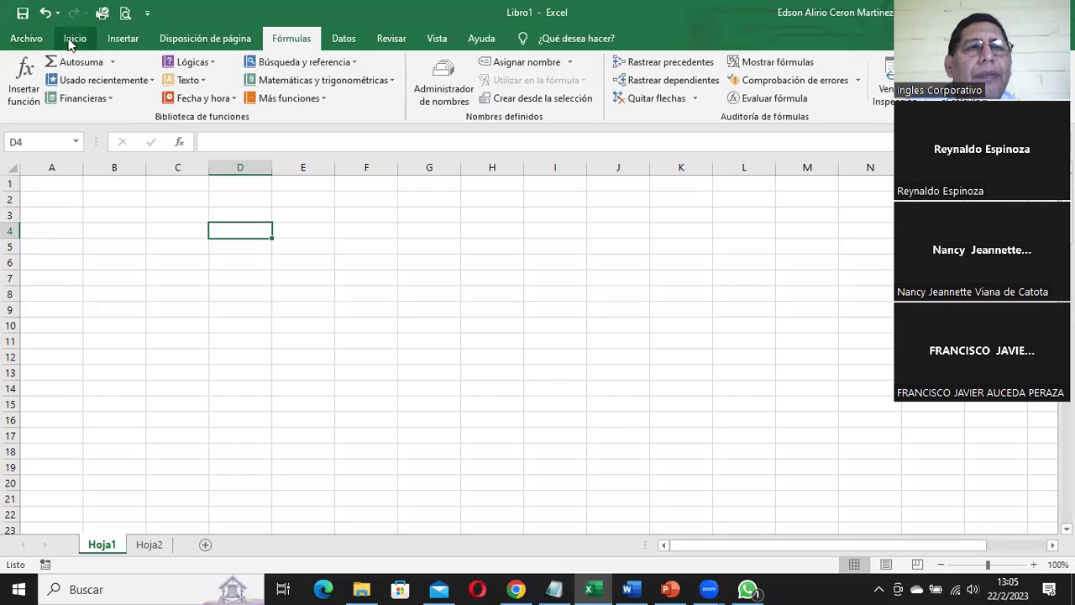
left_click(74, 42)
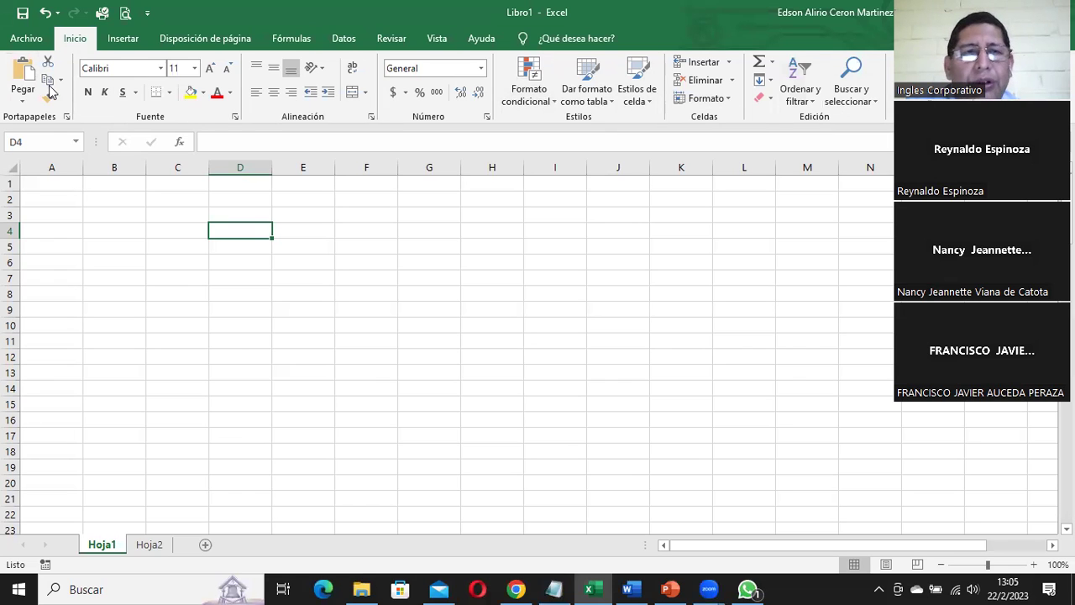
left_click(123, 39)
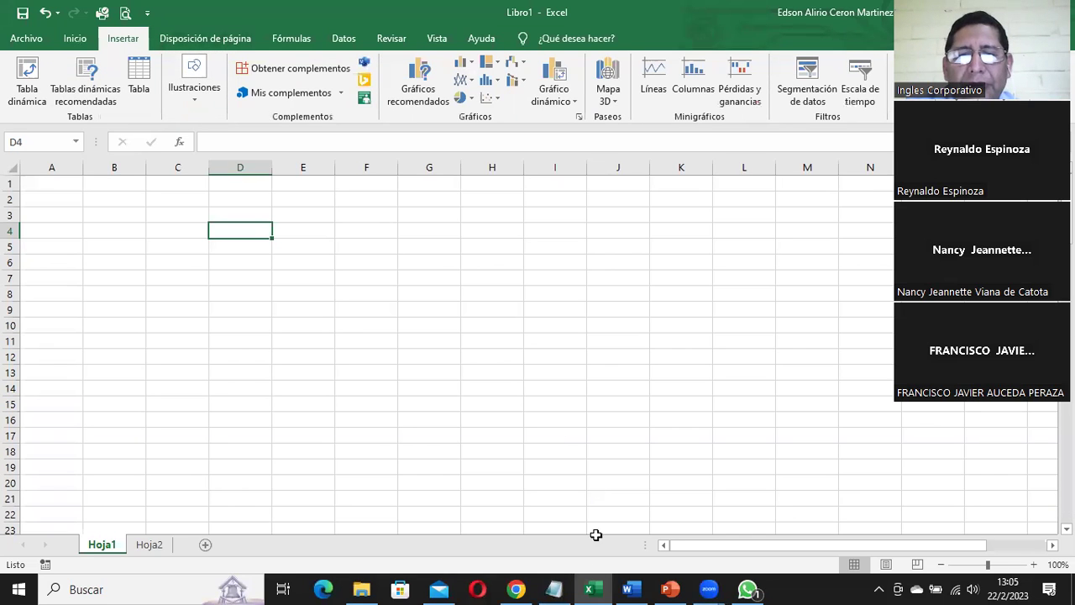
- Return to PowerPoint and show slide 5, Entorno de Trabajo, labelling the title bar, ribbon and formula bar
left_click(596, 588)
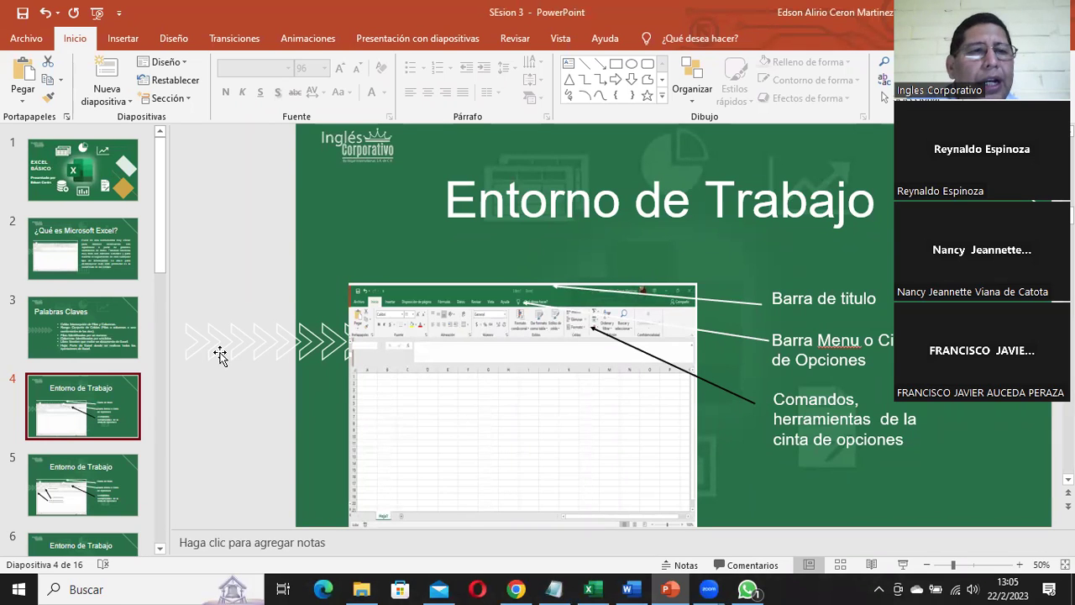
scroll(155, 250, "down", 1)
scroll(155, 250, "down", 1)
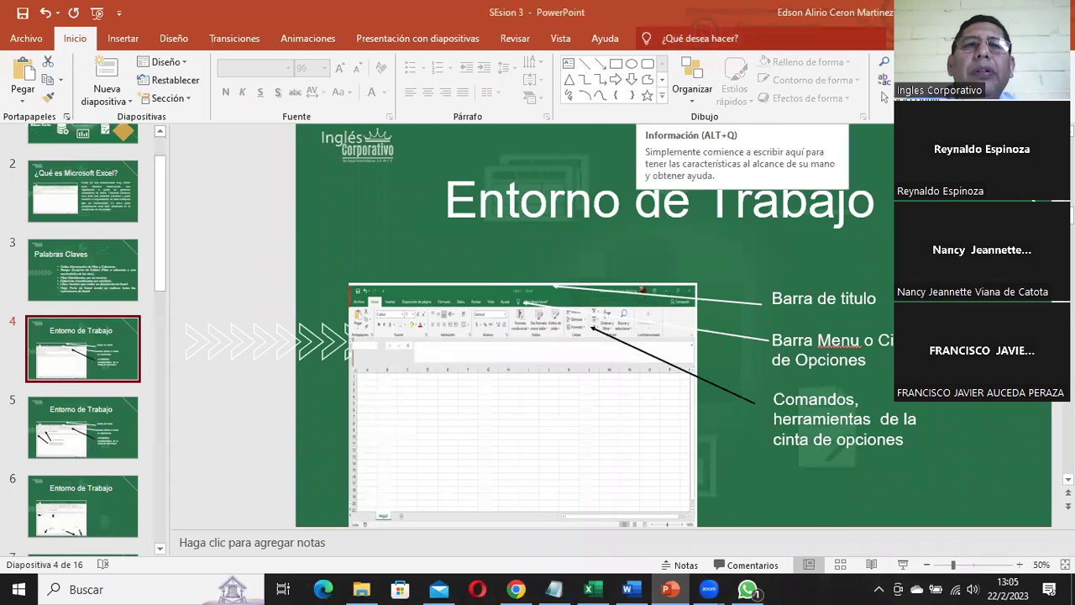
left_click(106, 430)
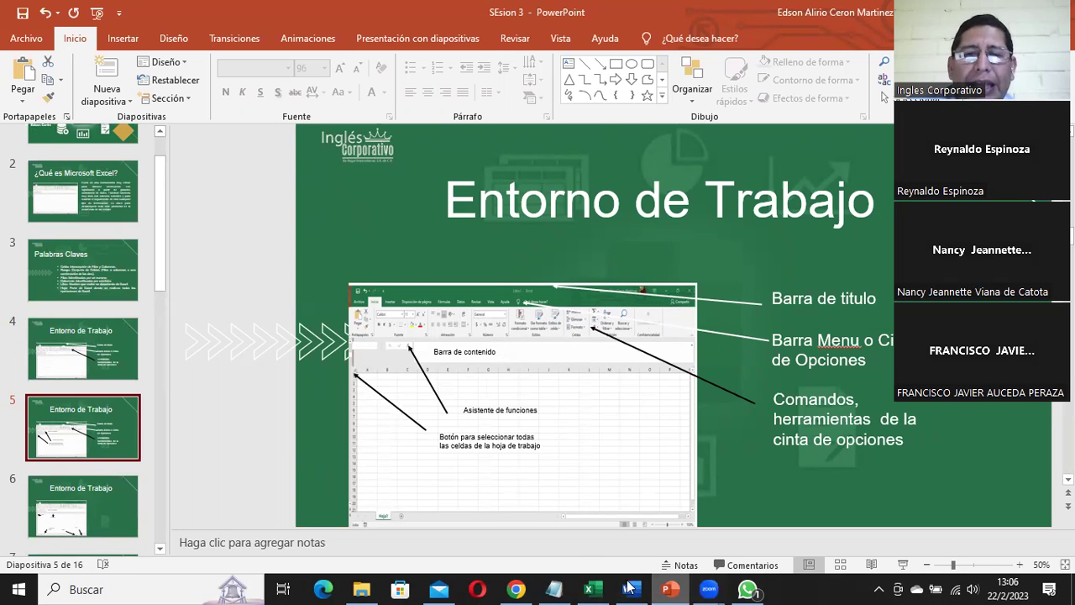
- Select cell D4 and type 'esta es la barra de contenido', correcting a typo along the way
left_click(597, 587)
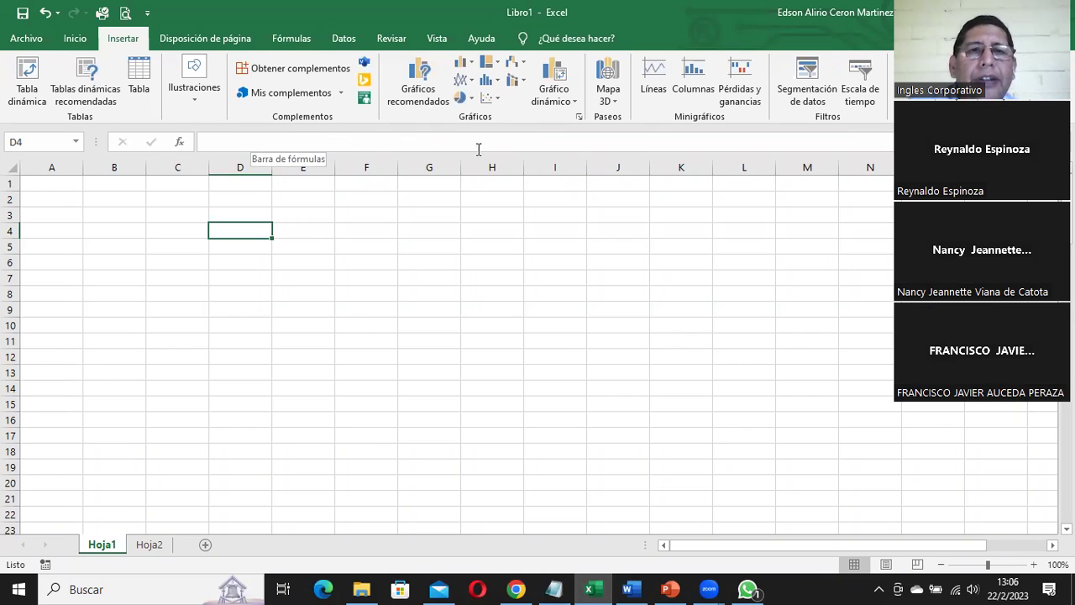
left_click(253, 141)
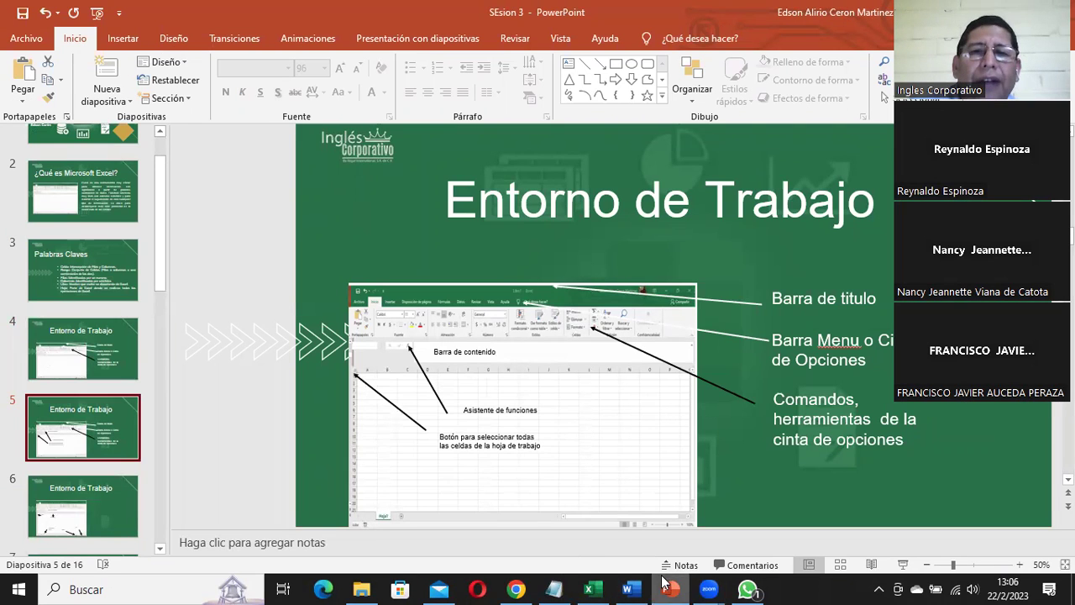
left_click(670, 588)
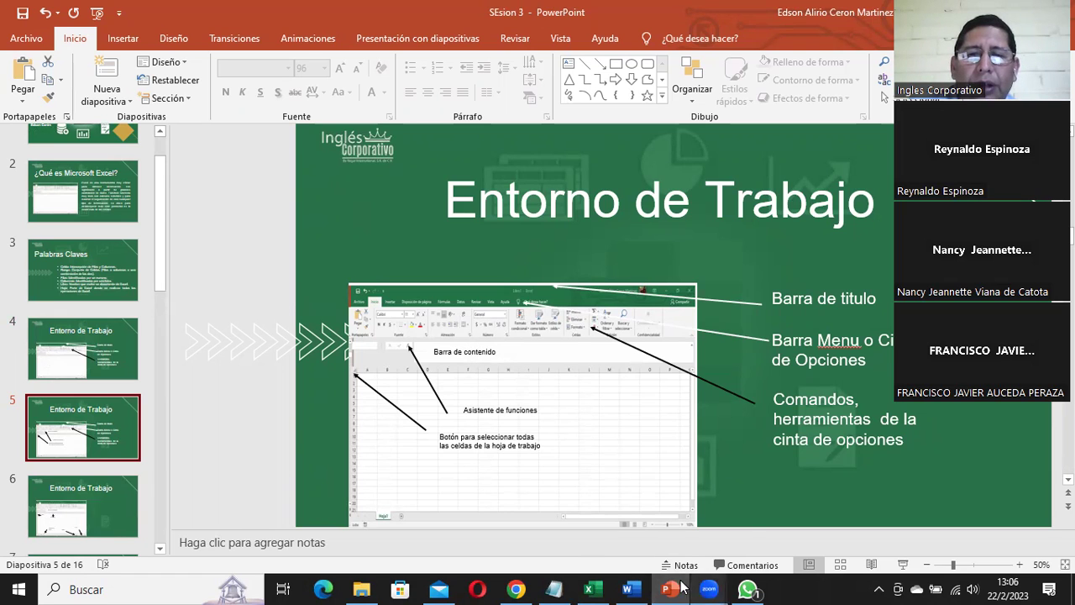
mouse_move(673, 588)
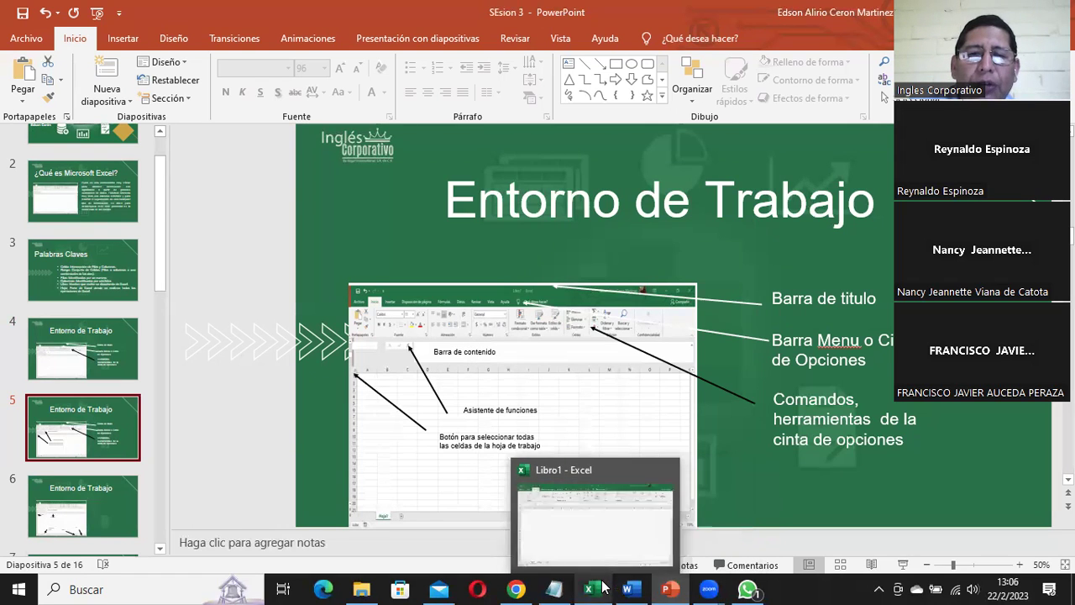
left_click(601, 547)
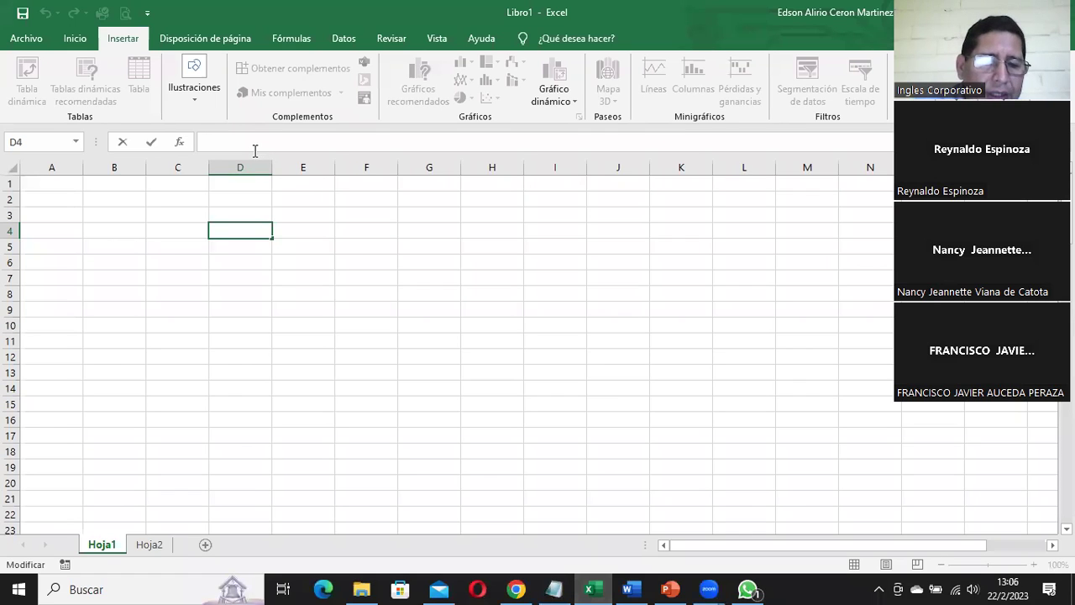
type("esta es ")
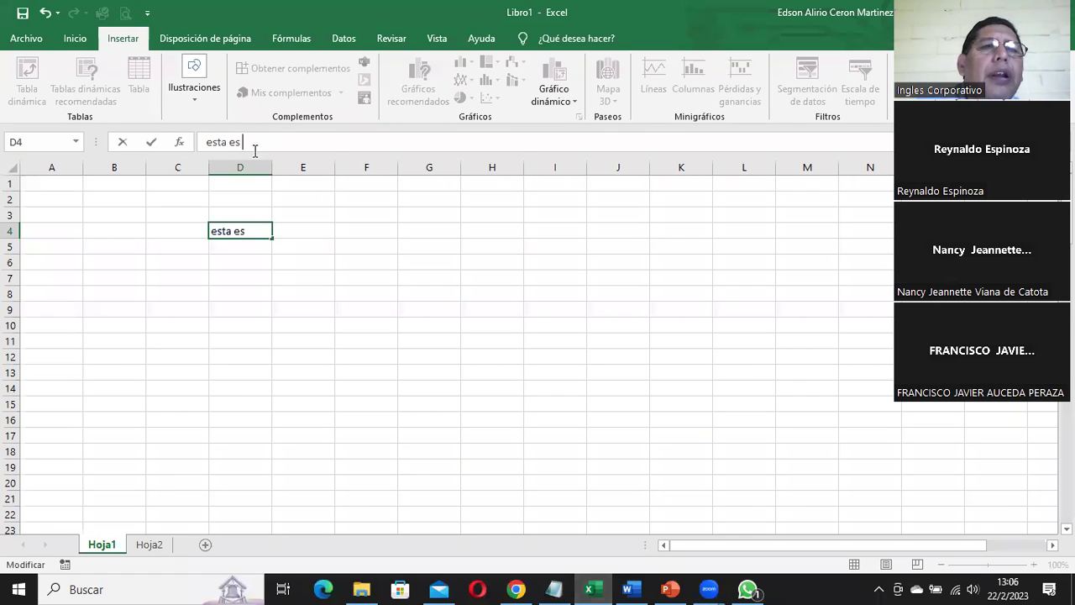
type("la barra de conyten")
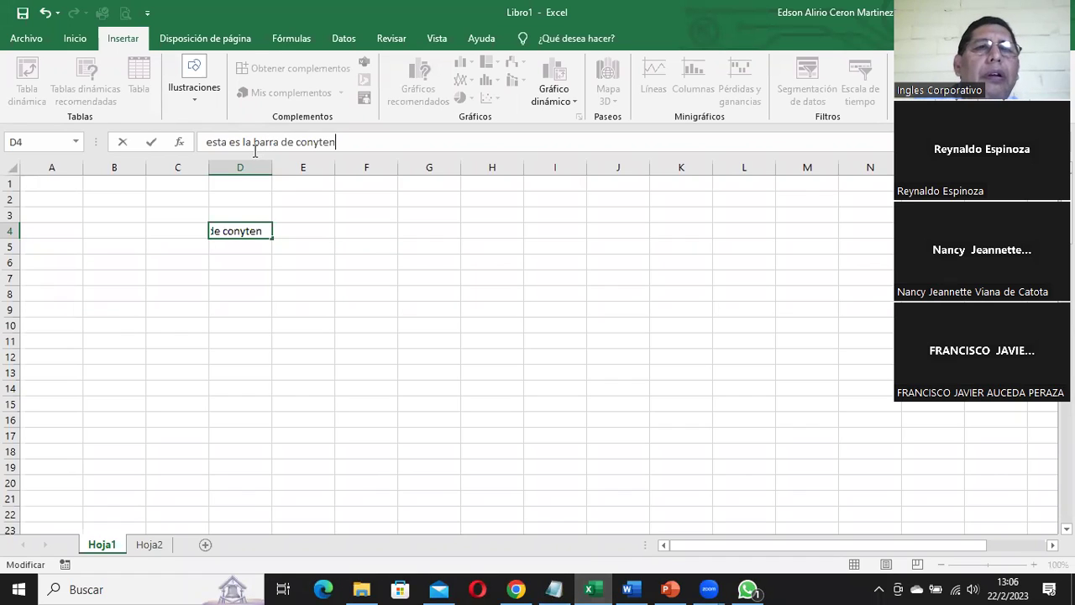
key("BackSpace")
key("BackSpace")
key("BackSpace")
key("BackSpace")
type("tenido")
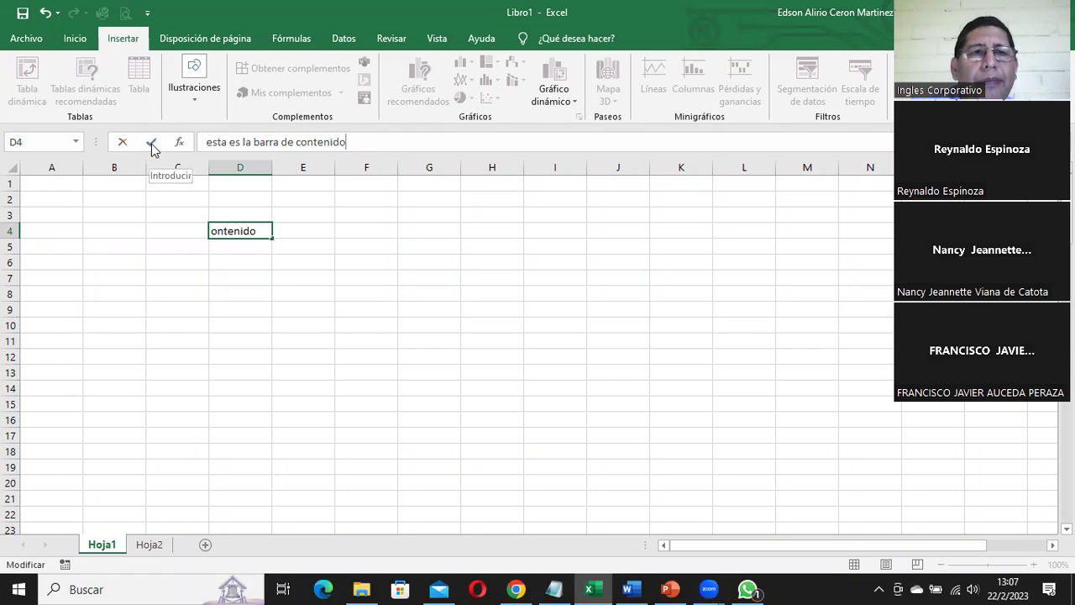
left_click(152, 149)
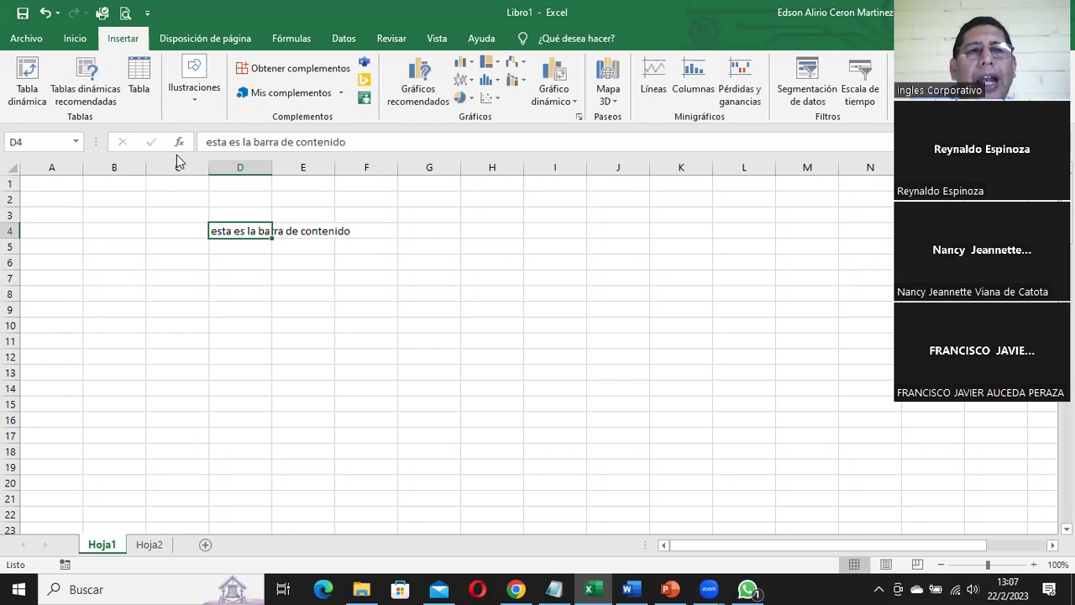
left_click(240, 248)
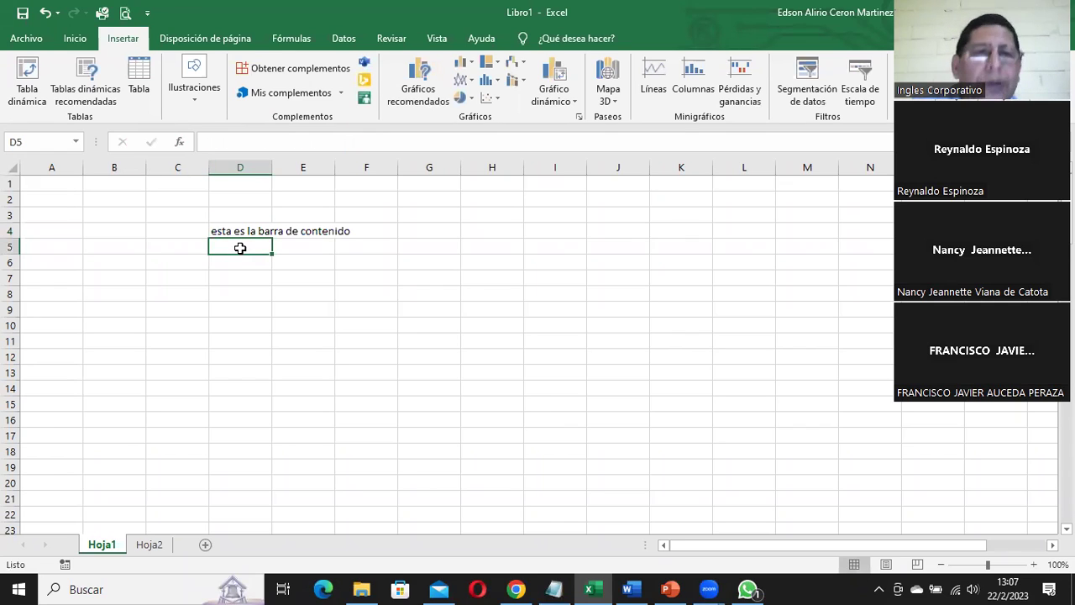
type("paa")
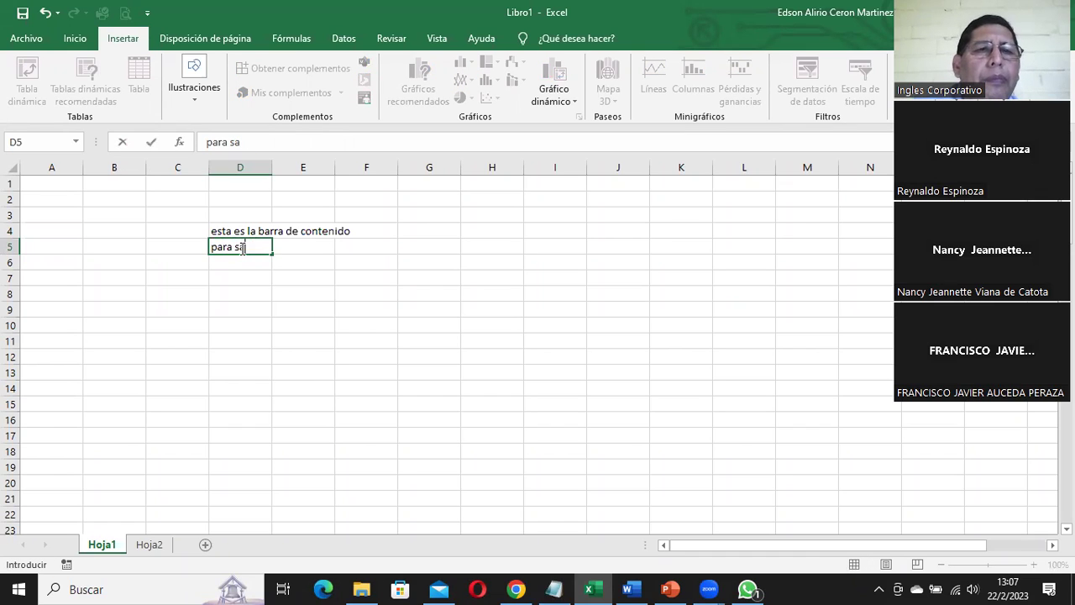
key("BackSpace")
key("BackSpace")
key("BackSpace")
type("ber si fi")
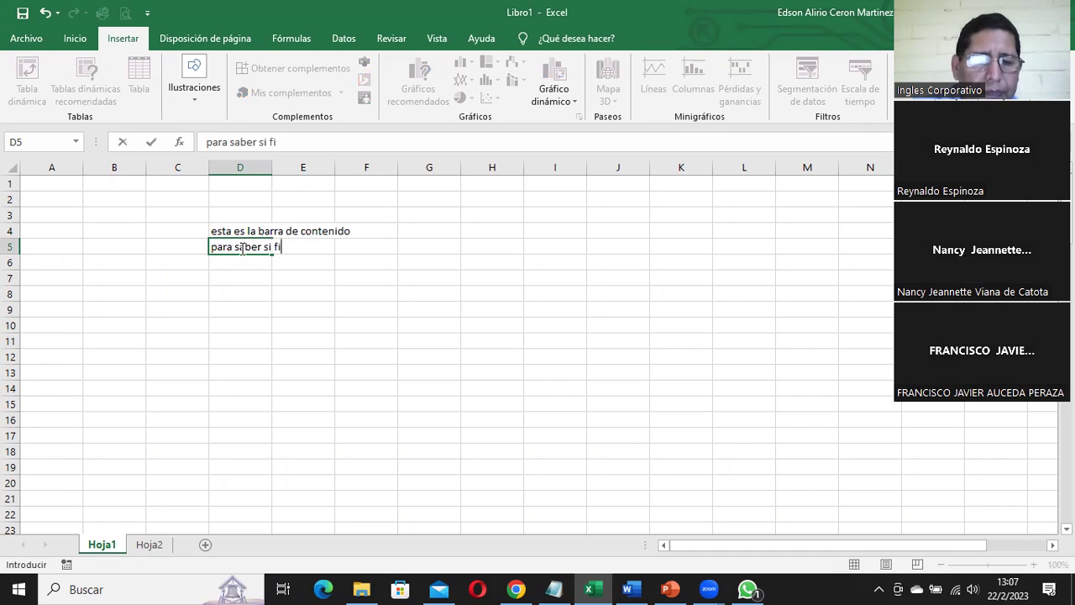
type("ncio")
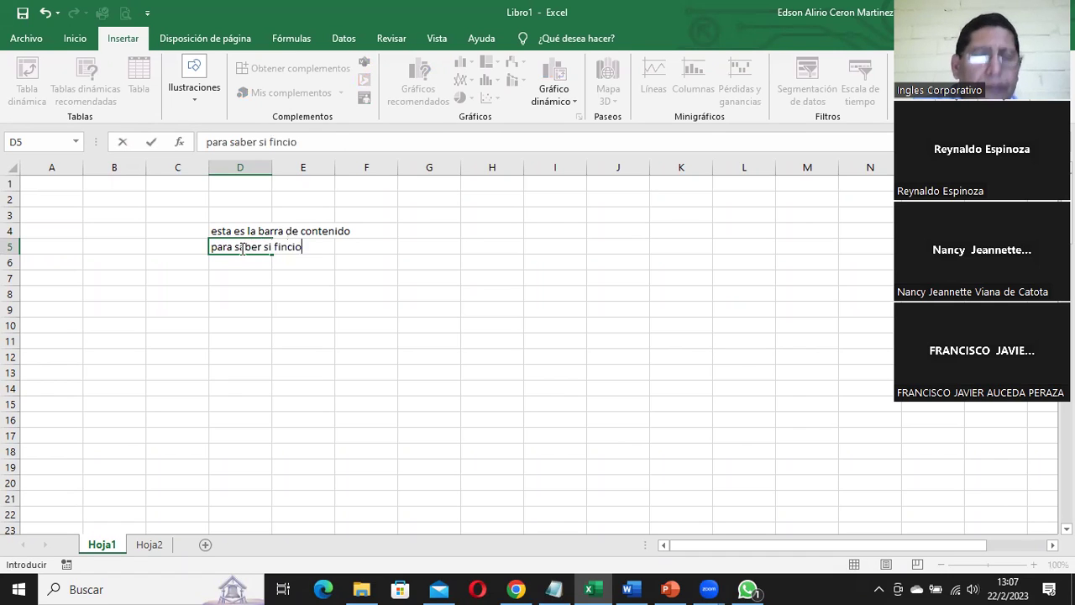
key("BackSpace")
key("BackSpace")
key("BackSpace")
key("BackSpace")
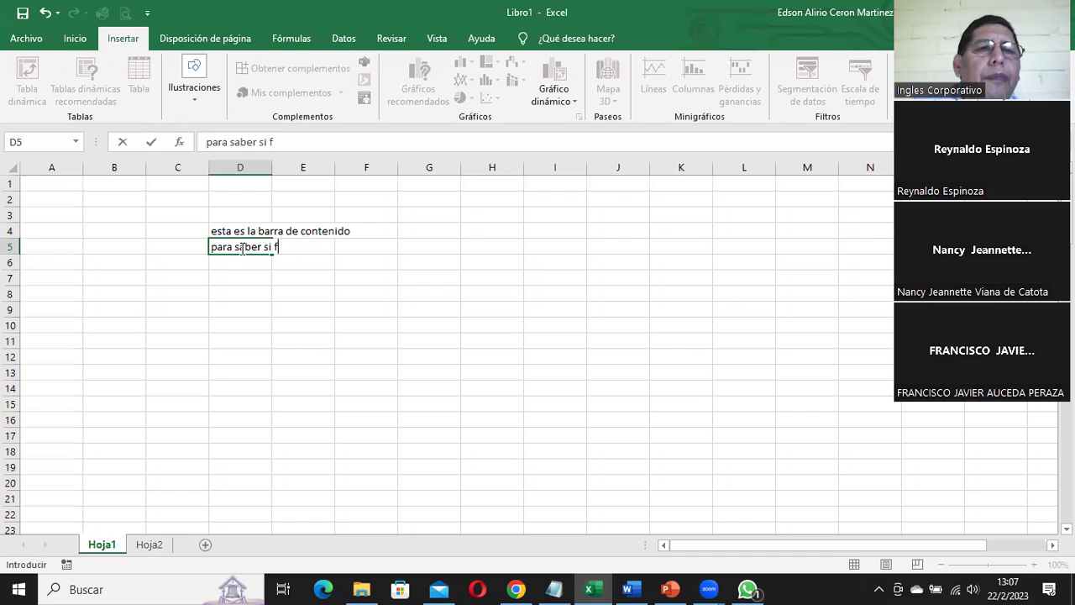
key("BackSpace")
key("BackSpace")
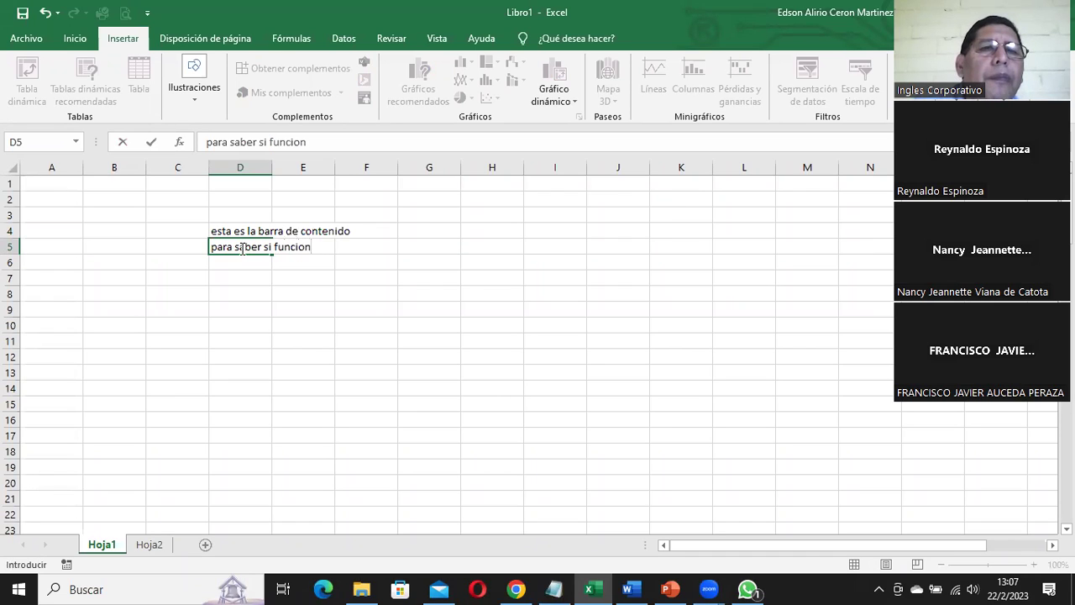
type("las X y el aprobado")
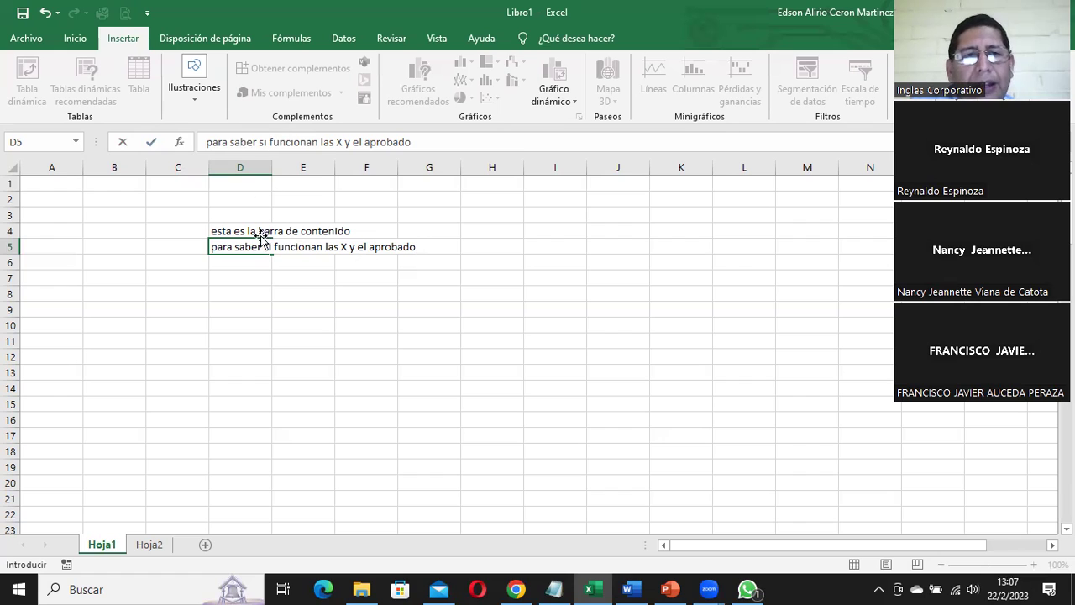
left_click(122, 144)
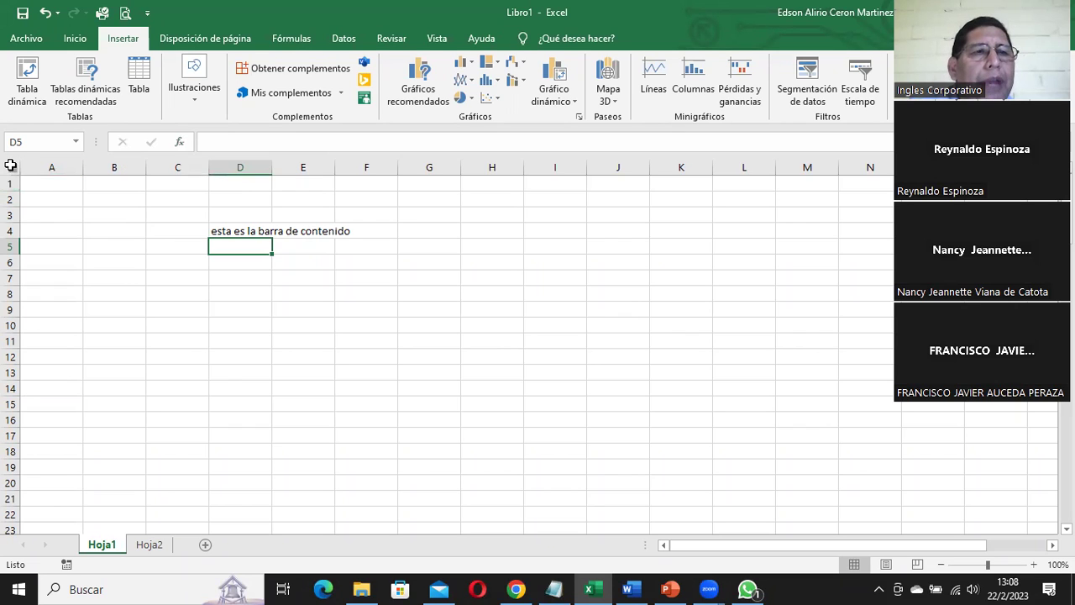
- Select all of Hoja1 with the Select All corner, deselect to A1, then select all again
left_click(6, 162)
mouse_move(739, 545)
left_mouse_down()
mouse_move(985, 542)
mouse_move(614, 518)
left_mouse_up()
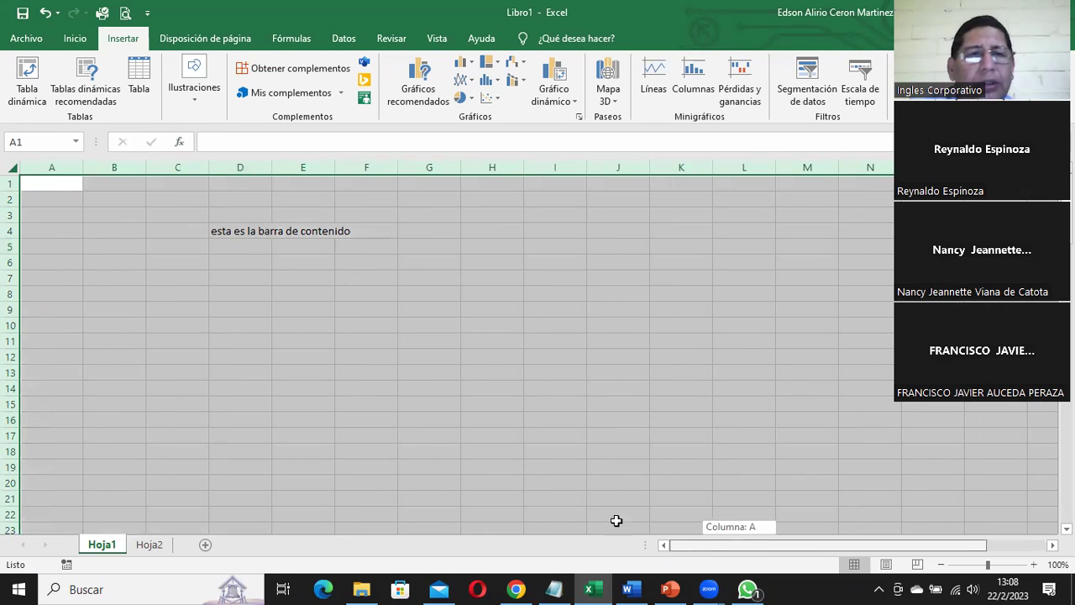
left_click(54, 182)
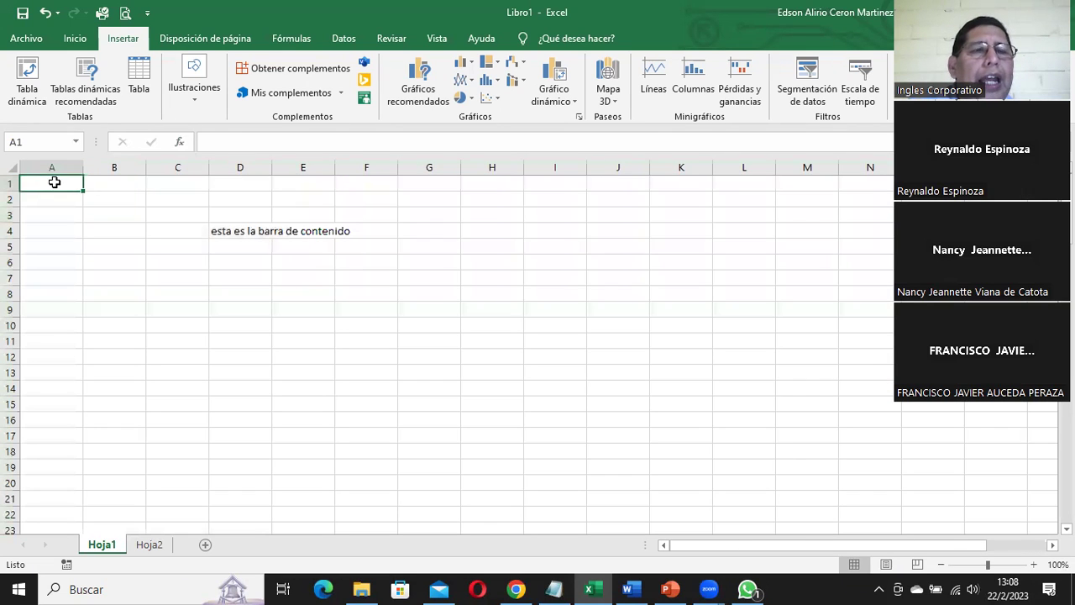
left_click(7, 167)
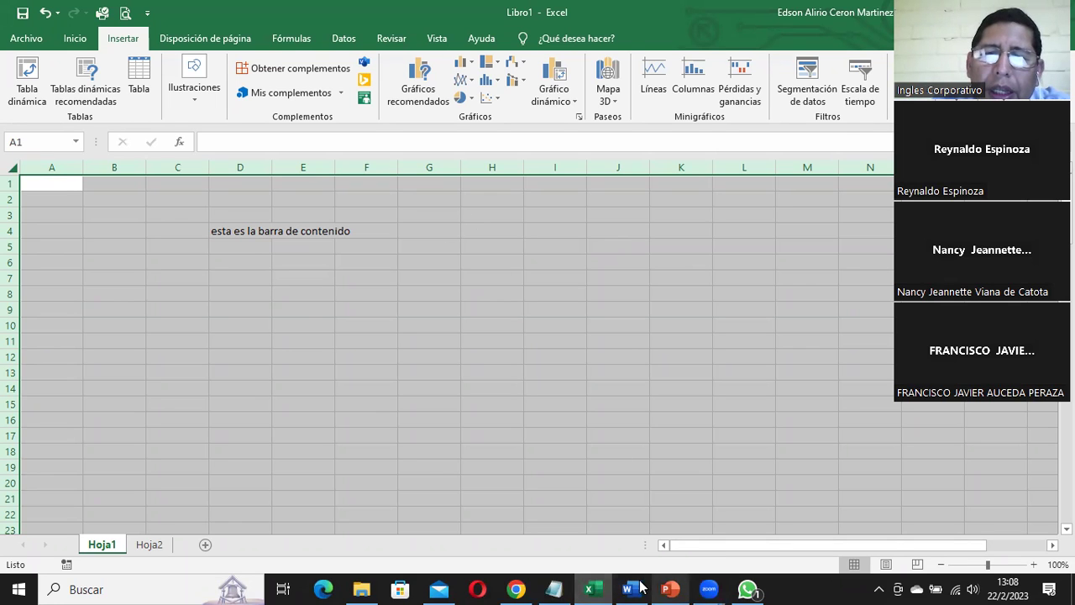
- Show PowerPoint slide 6 zoomed in on the Filas, Columnas and Barra de contenido labels, then return to Excel
left_click(670, 589)
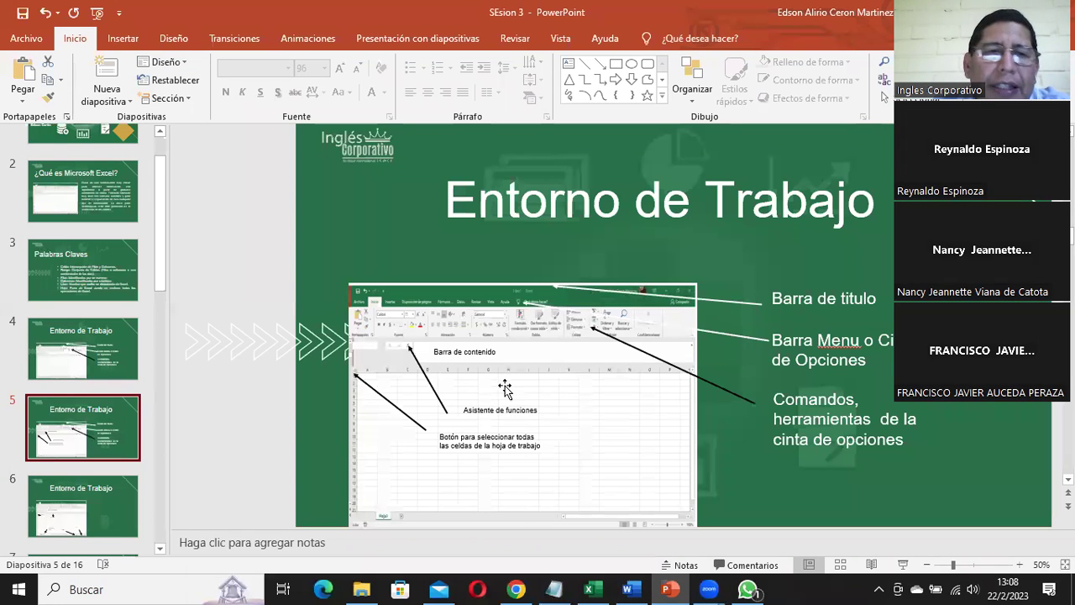
left_click(105, 496)
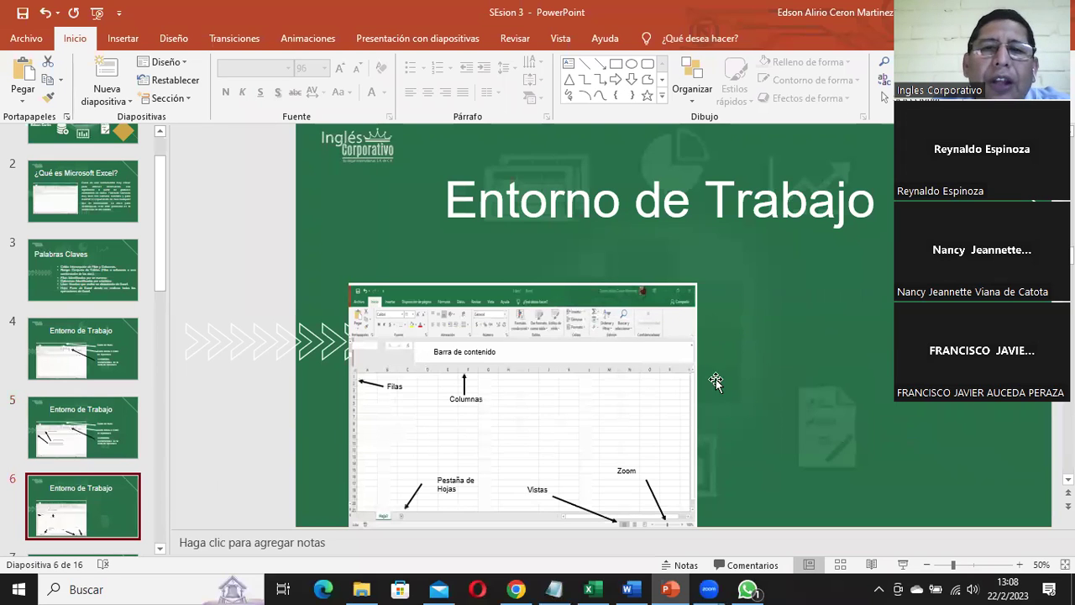
left_click(1020, 566)
left_click(1020, 566)
left_click(1020, 566)
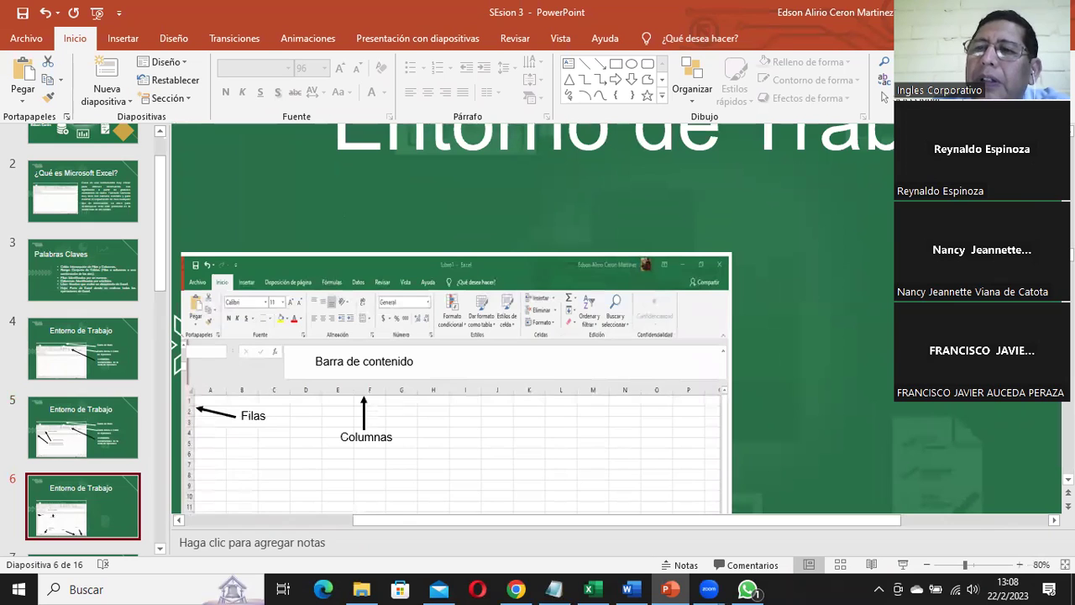
scroll(1069, 479, "down", 3)
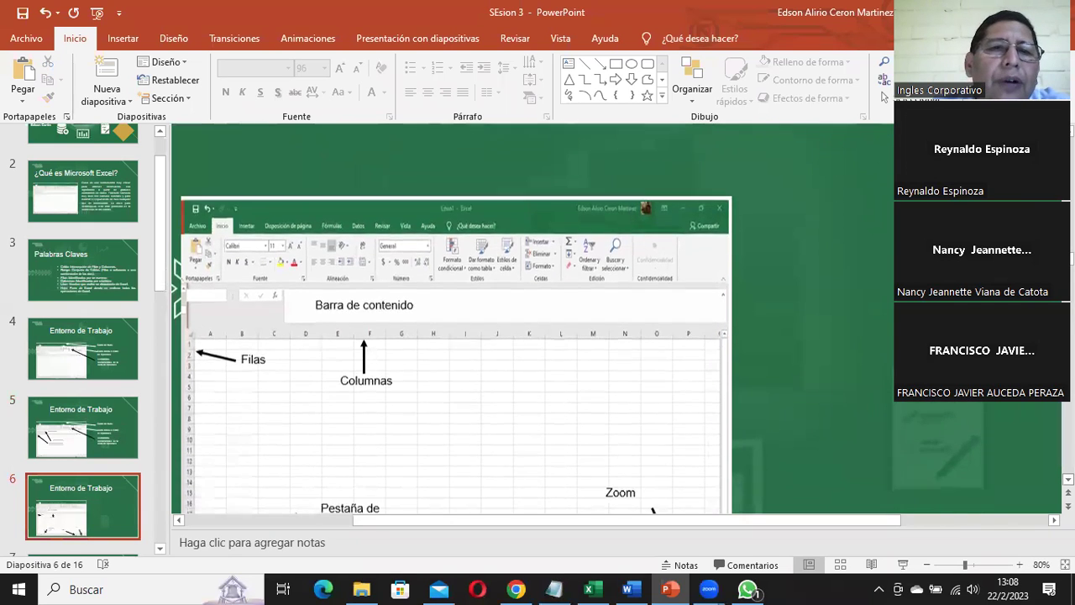
scroll(783, 437, "up", 4)
scroll(782, 437, "up", 3)
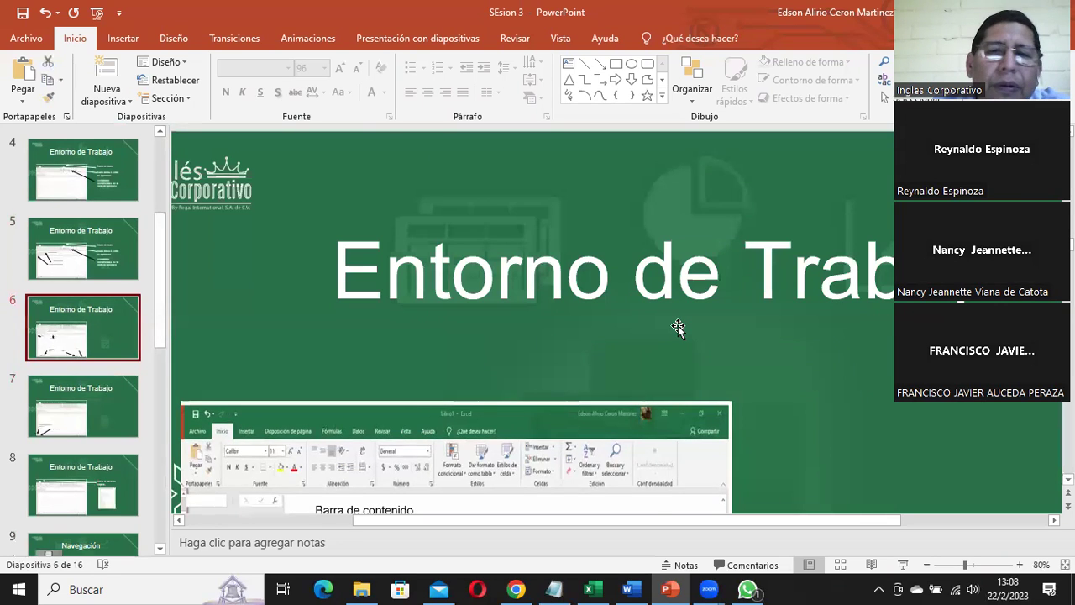
scroll(678, 328, "down", 2)
scroll(678, 328, "down", 2)
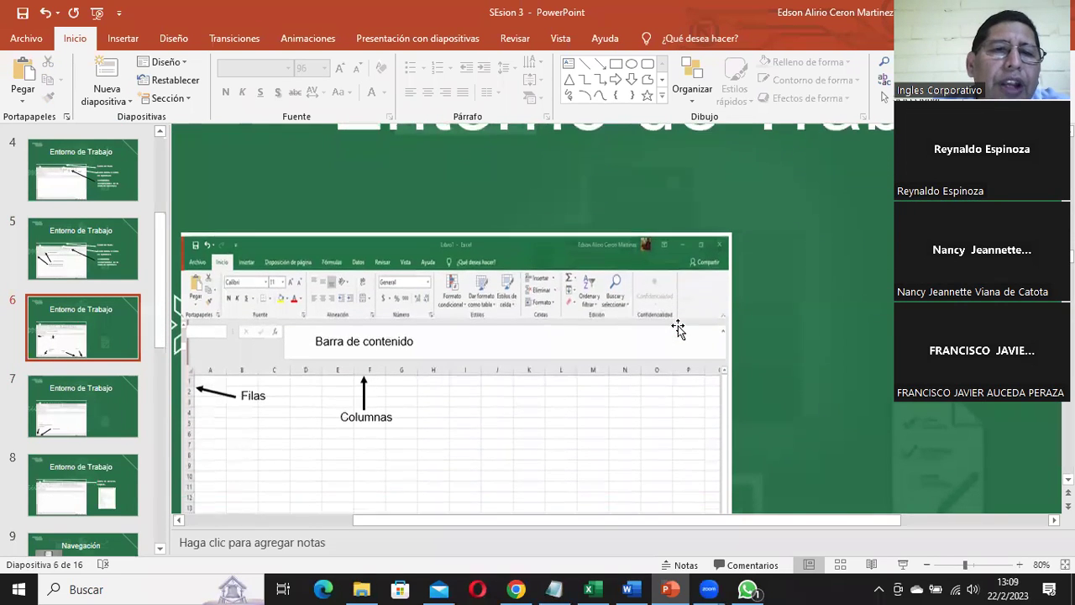
scroll(353, 410, "down", 1)
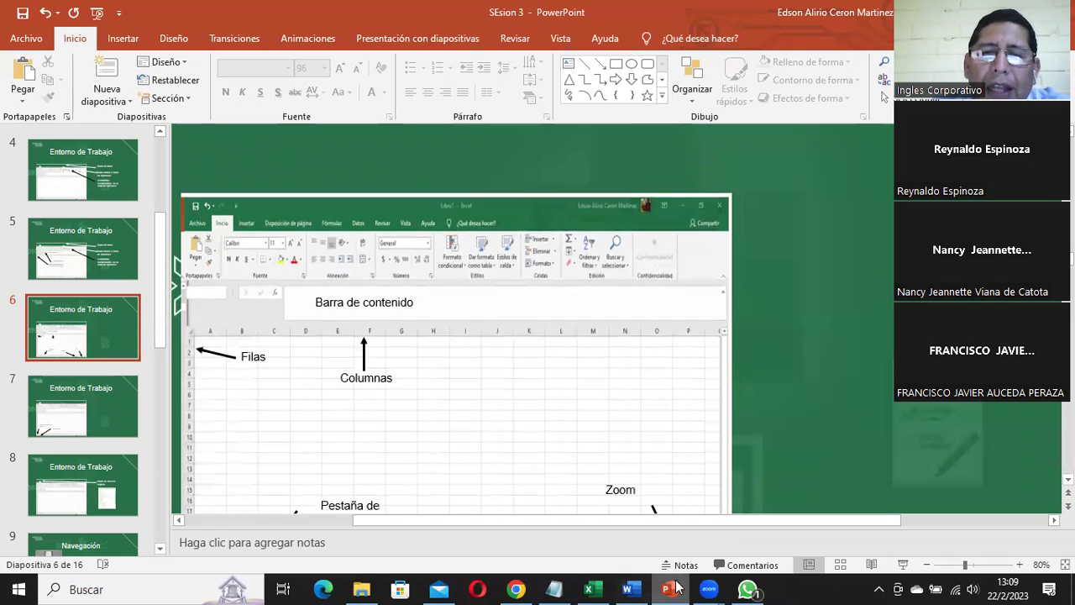
left_click(591, 588)
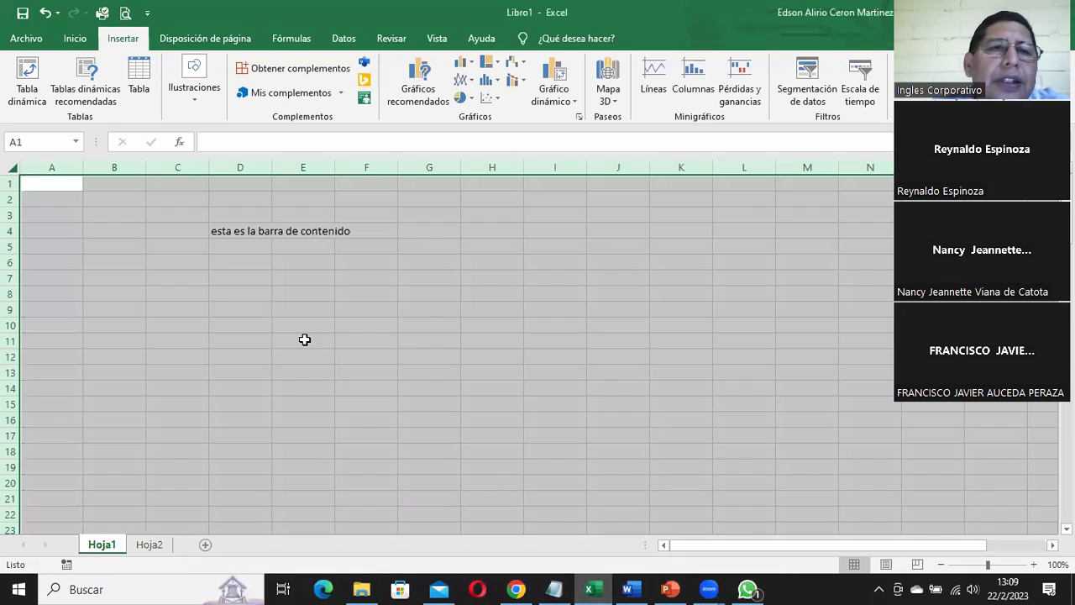
left_click(305, 339)
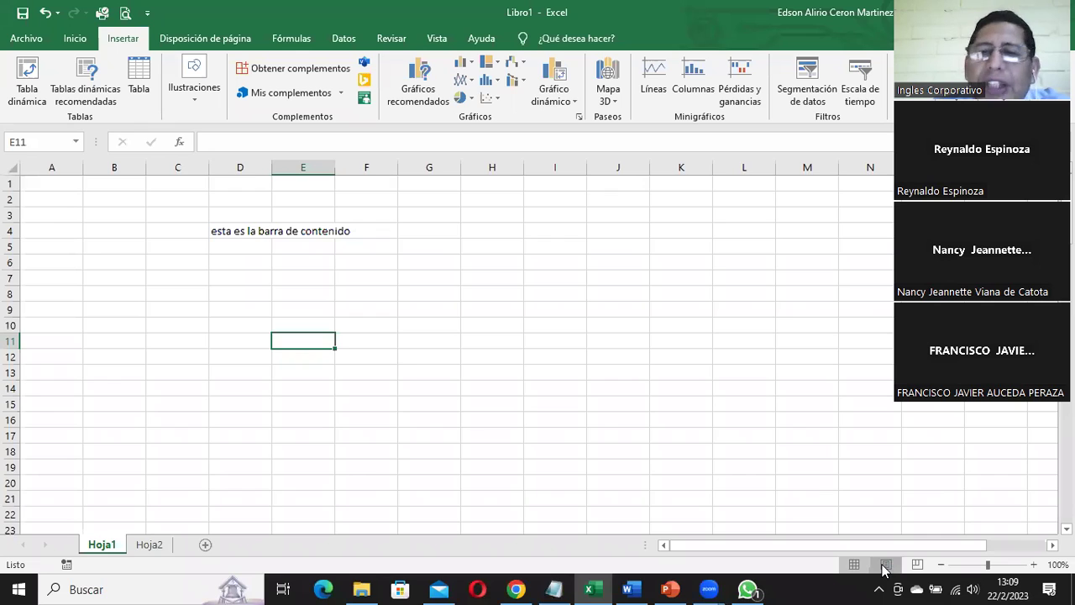
left_click(886, 565)
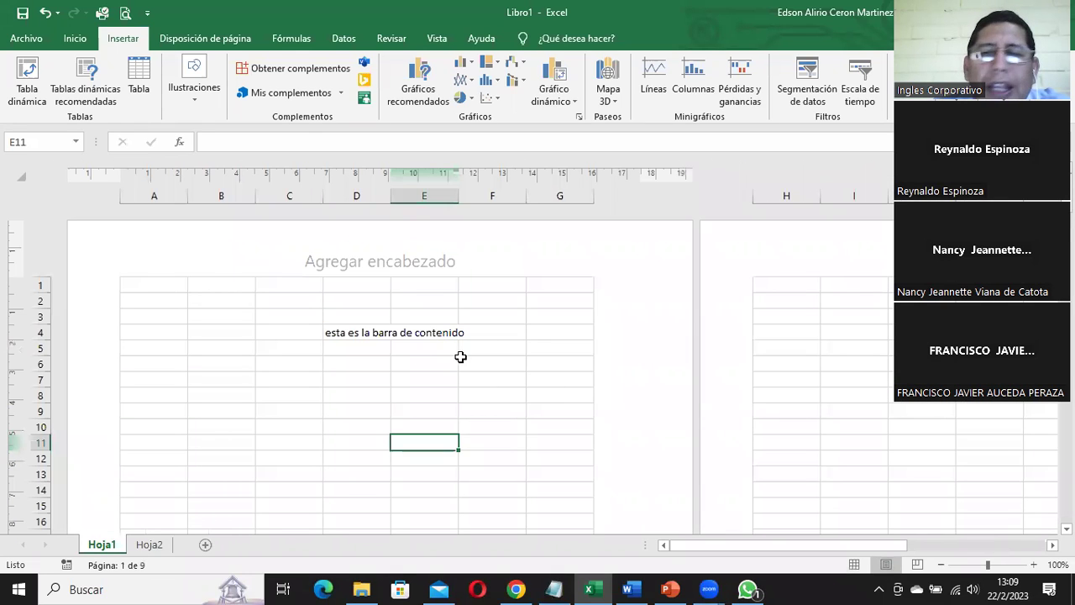
left_click(916, 564)
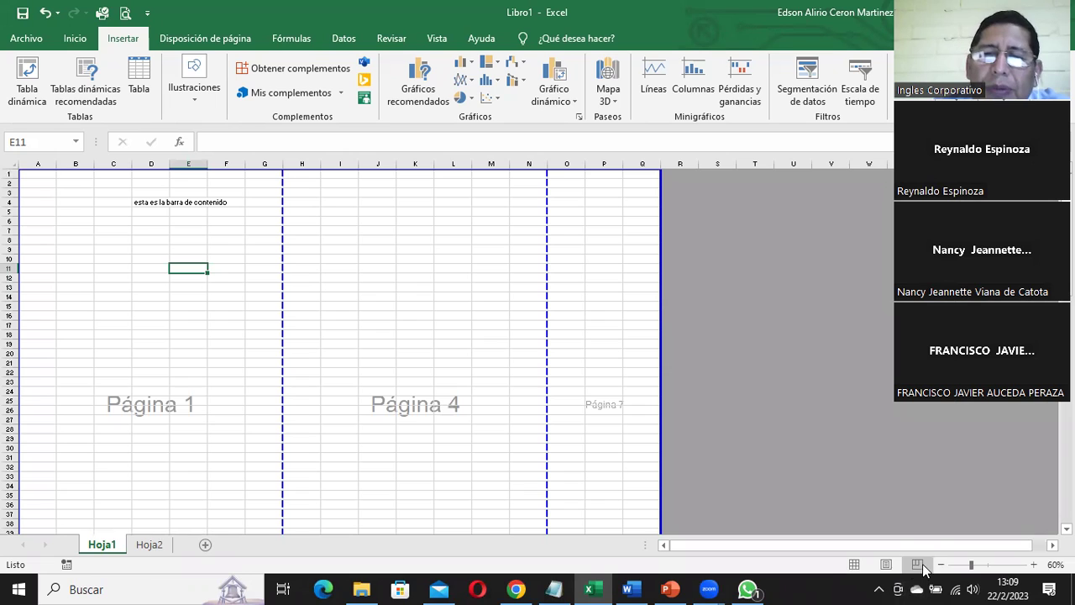
left_click(856, 568)
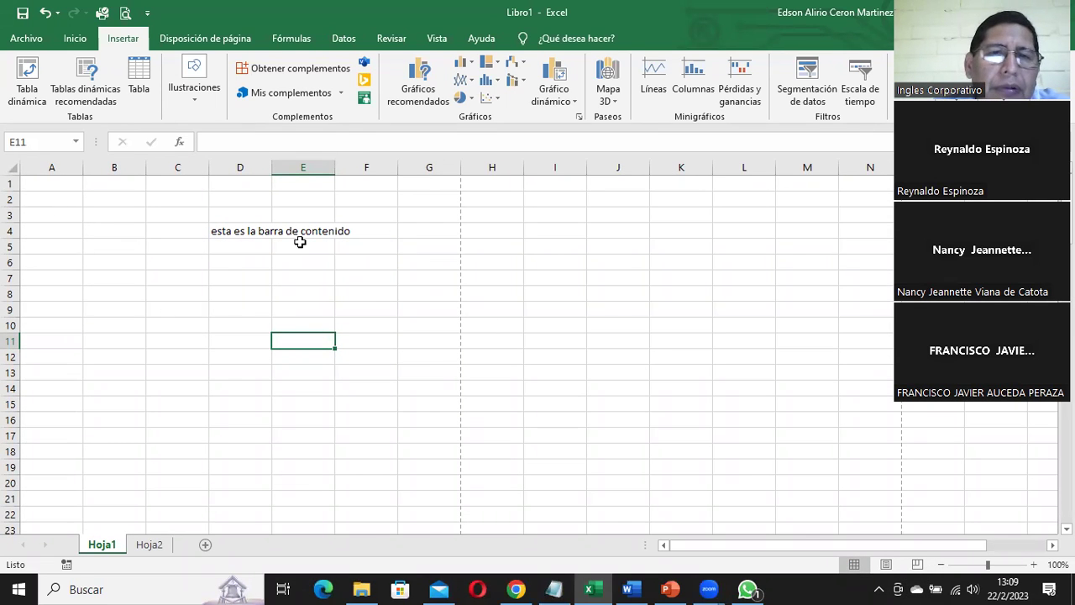
left_click(888, 567)
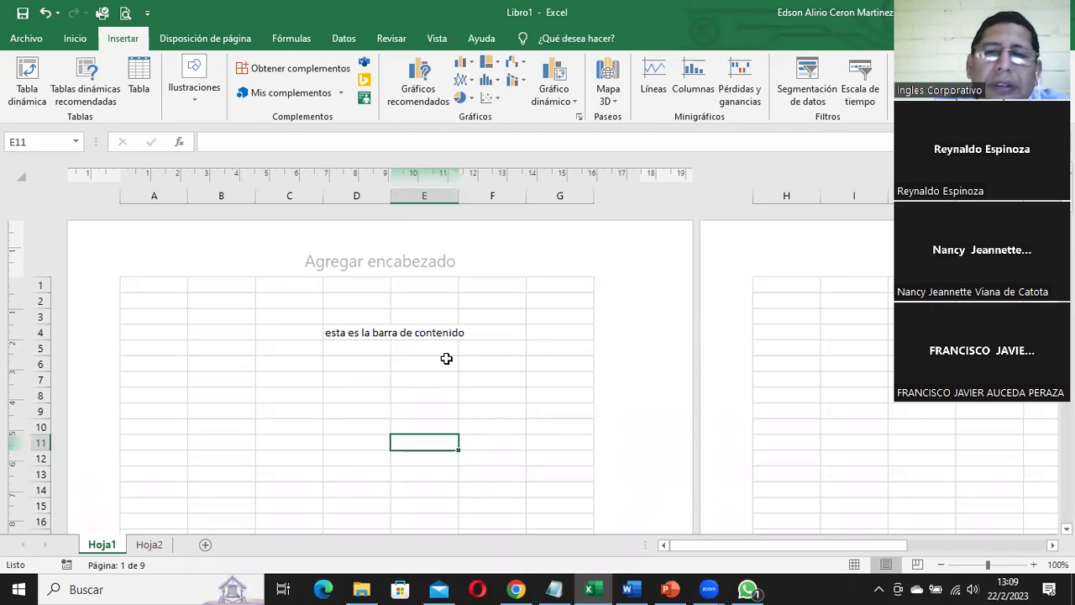
left_click(855, 566)
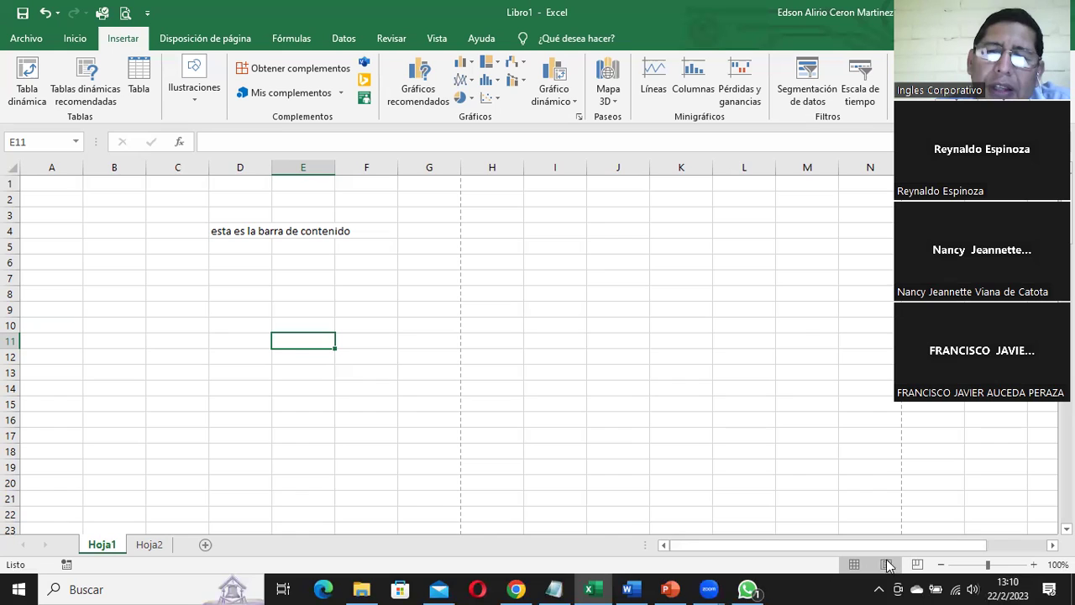
left_click(886, 565)
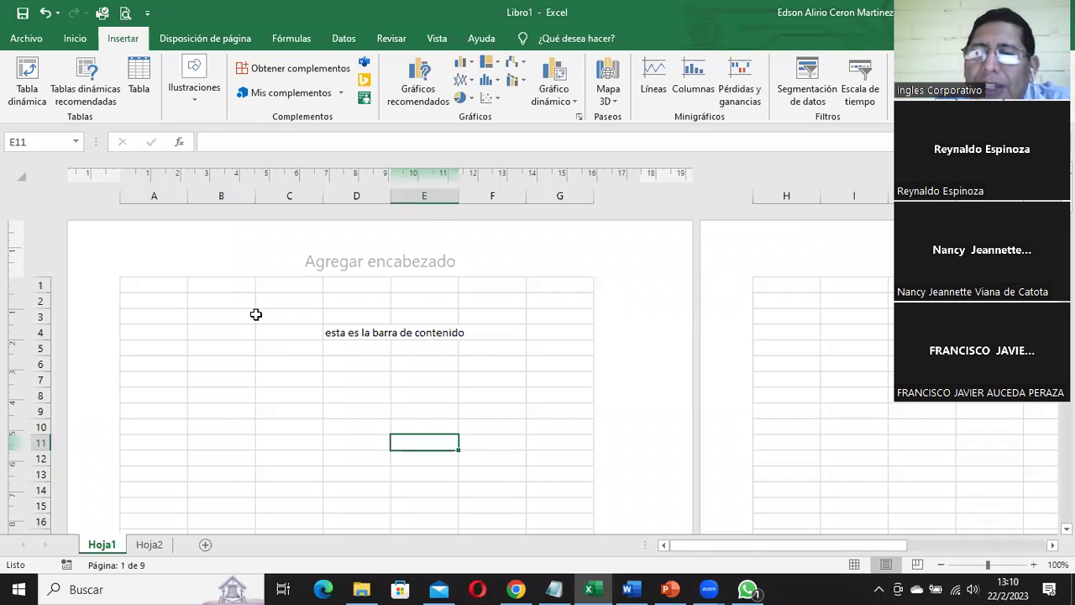
left_click(864, 567)
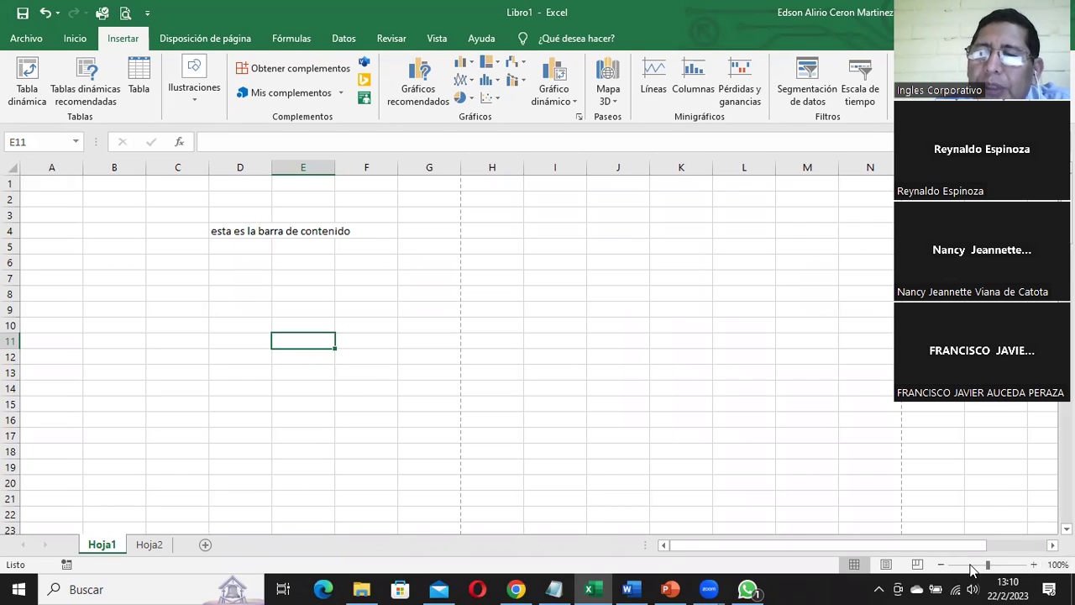
- Zoom the sheet up to 140%, back down to 100%, then settle at 110%
left_click(1033, 564)
left_click(1032, 564)
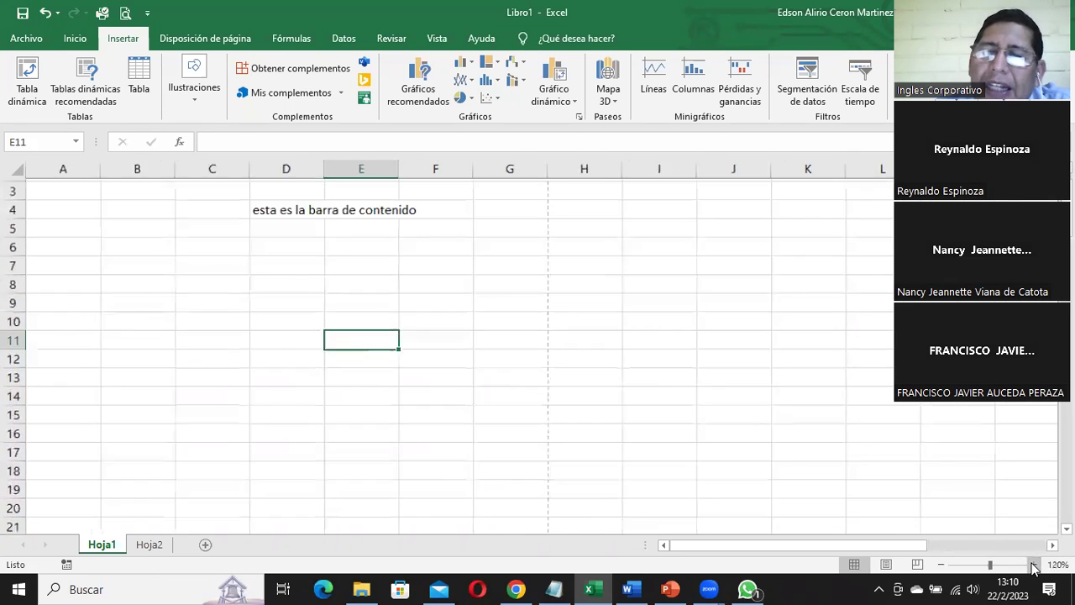
left_click(1033, 565)
left_click(1033, 565)
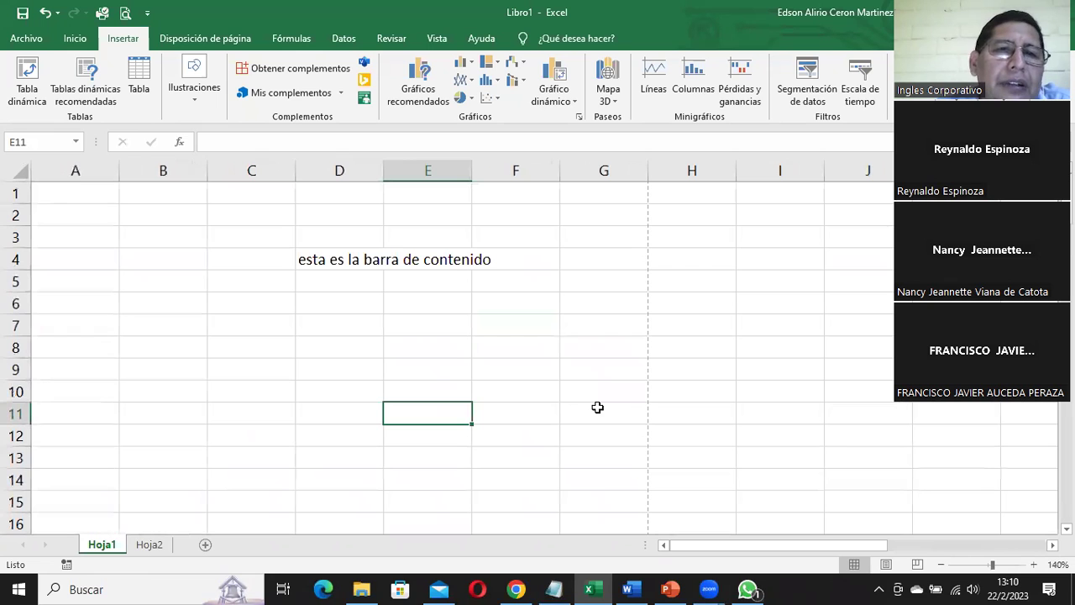
left_click(941, 564)
left_click(942, 565)
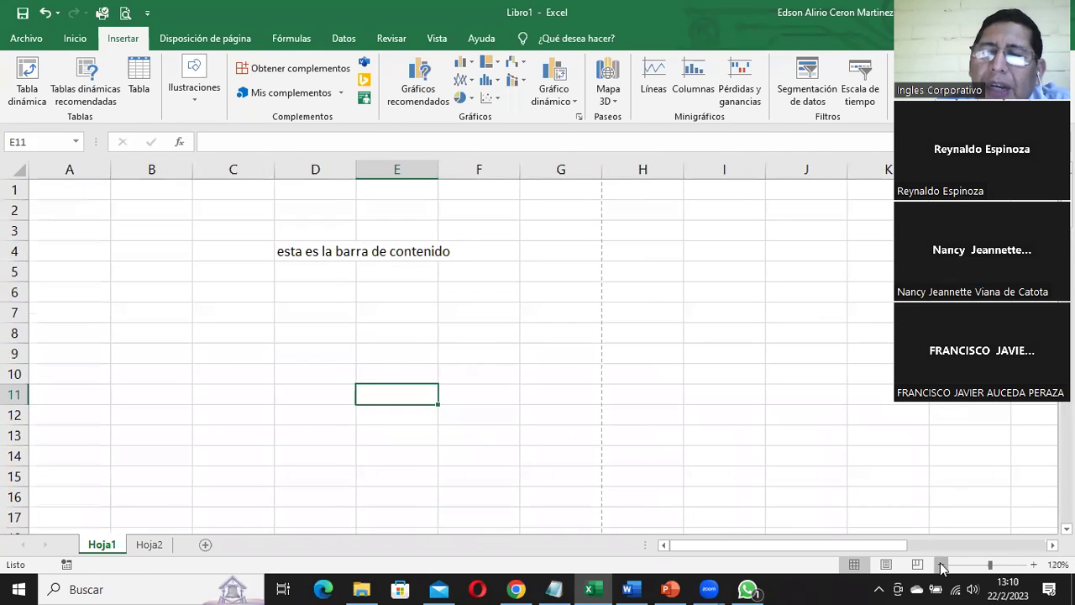
left_click(941, 565)
left_click(942, 565)
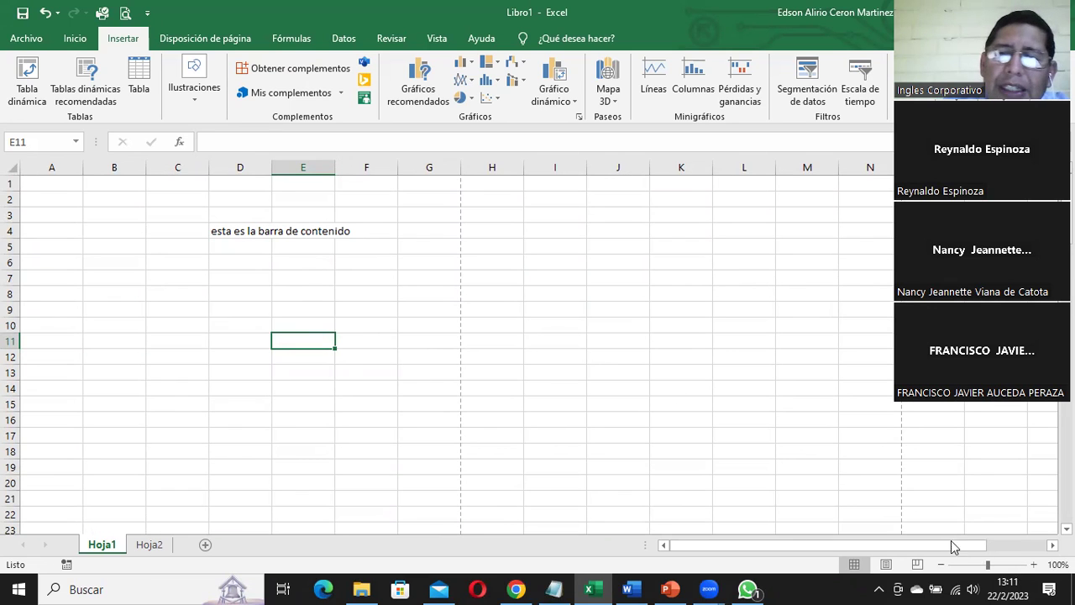
left_click(1034, 564)
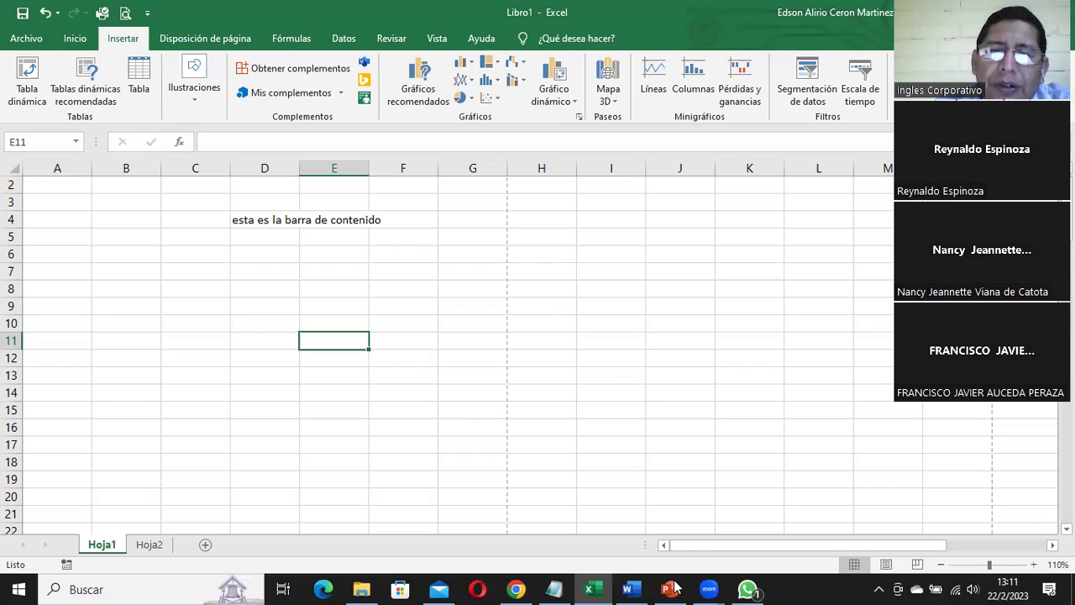
- Bring PowerPoint's slide 6 forward to show the Pestaña de Hojas, Vistas and Zoom labels
left_click(593, 586)
scroll(782, 353, "down", 3)
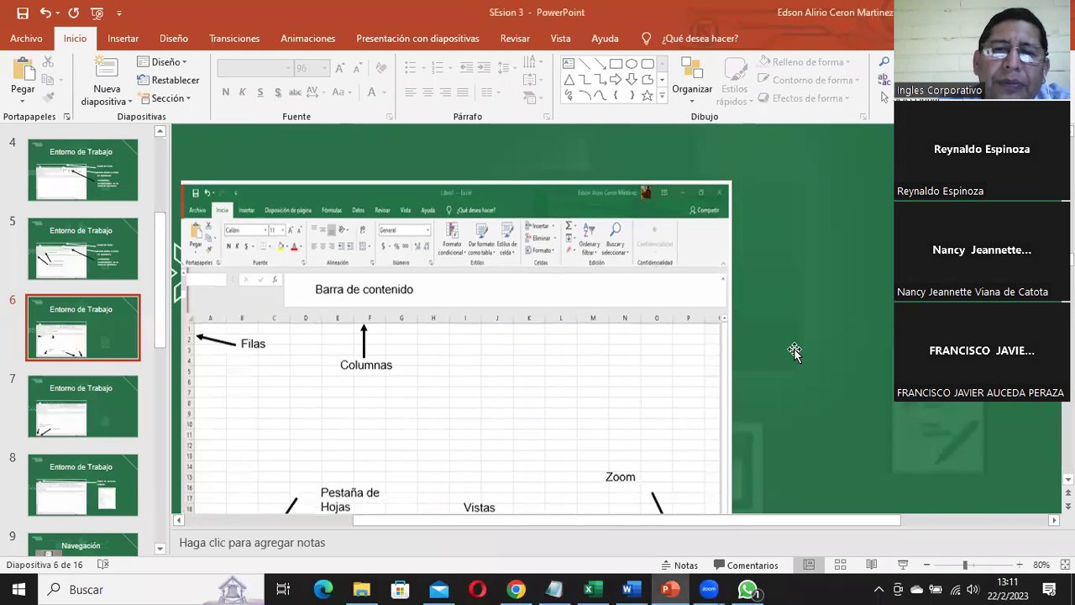
scroll(794, 351, "down", 1)
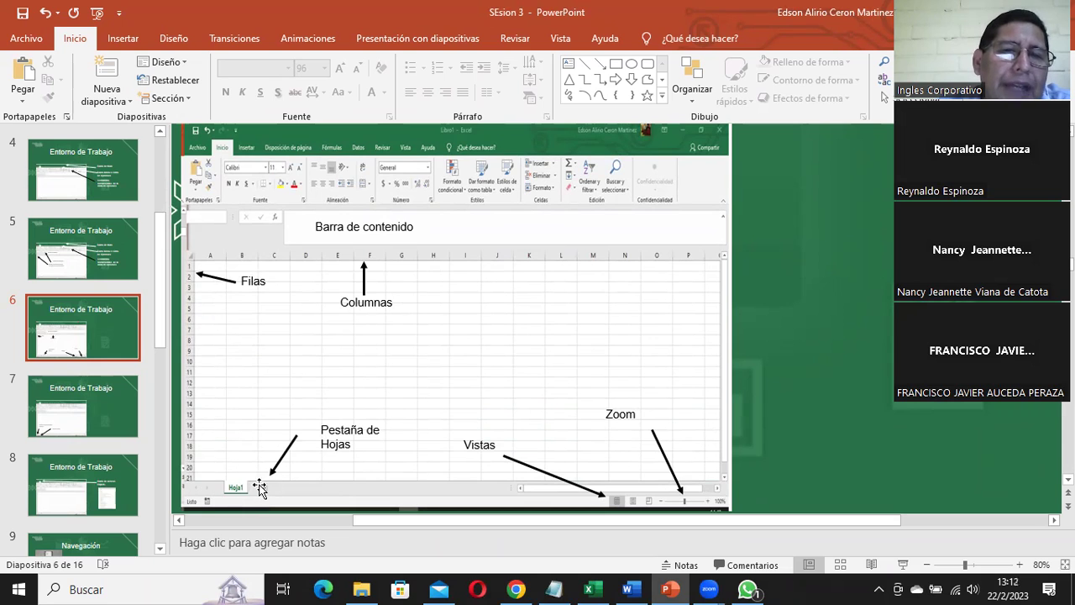
- Bring Excel back to the front and switch between Hoja1 and the empty Hoja2
mouse_move(599, 584)
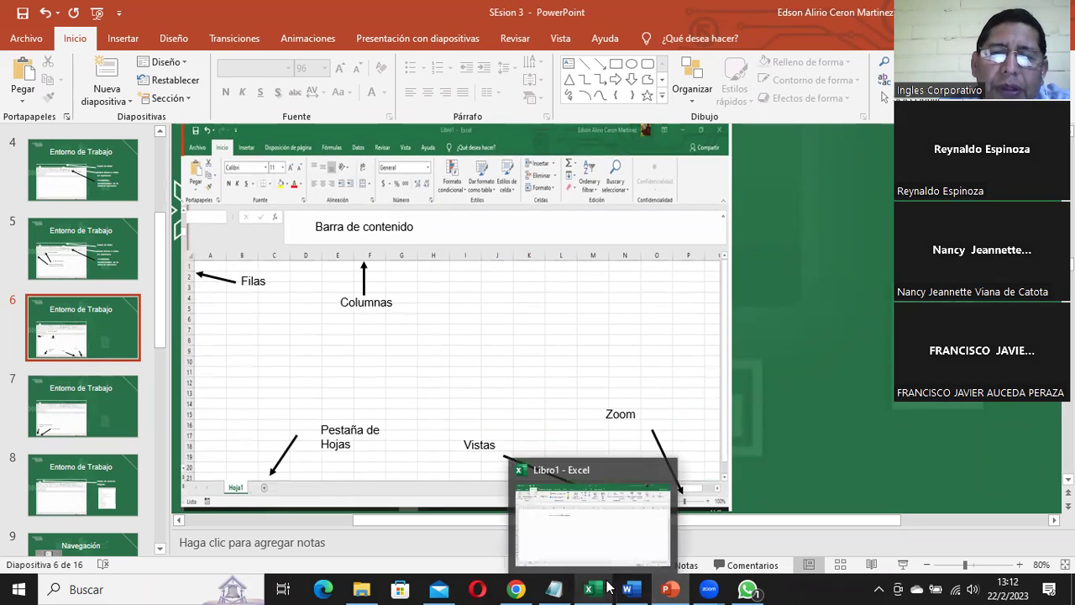
left_click(533, 563)
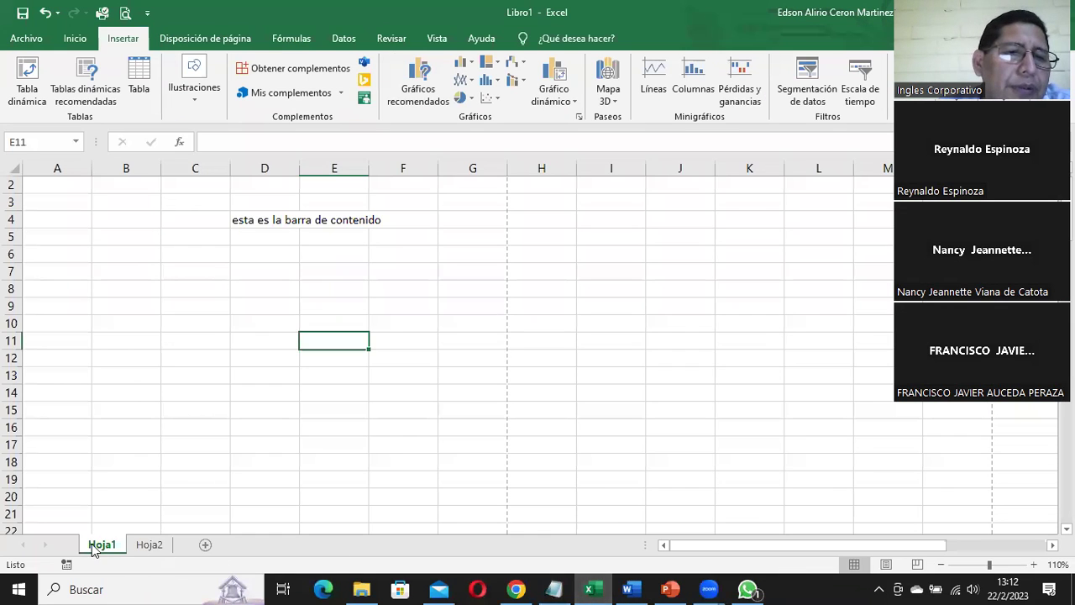
left_click(145, 545)
left_click(102, 545)
left_click(149, 546)
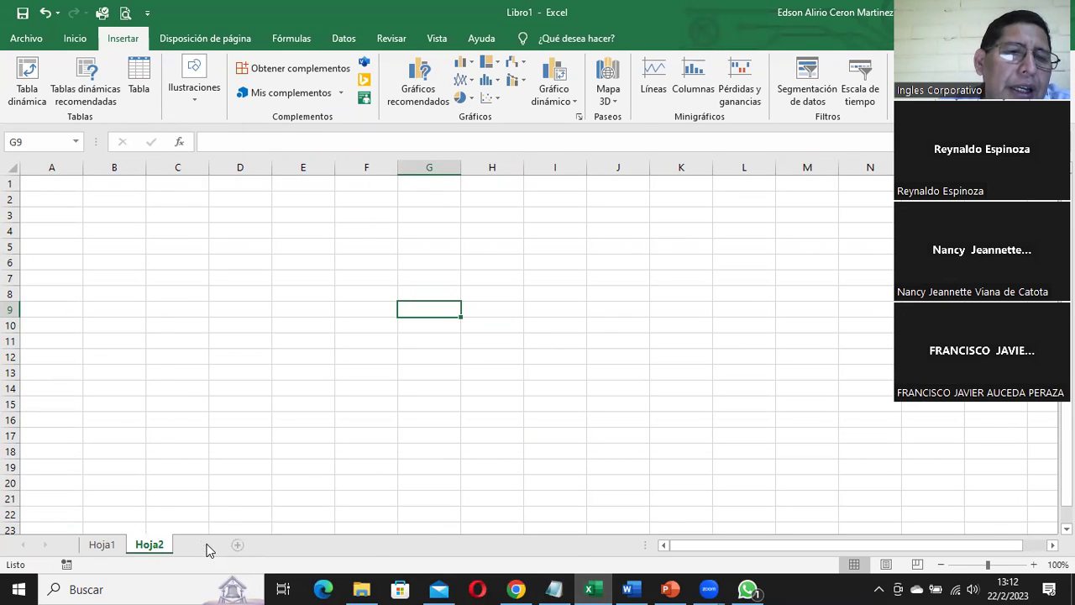
- Add nine new blank worksheets, Hoja3 through Hoja11, with the new sheet button
left_click(204, 545)
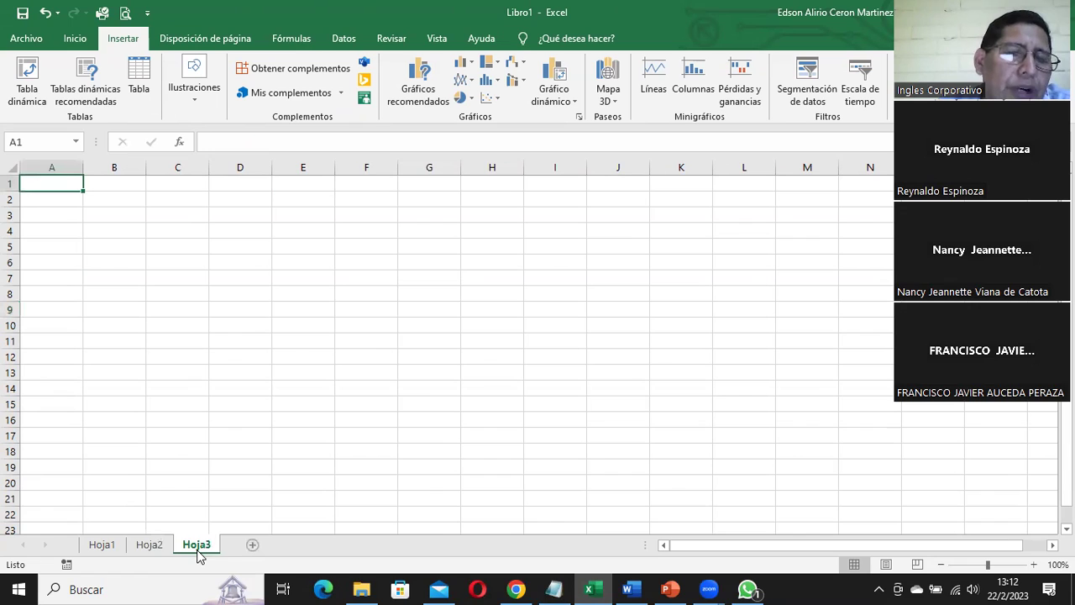
left_click(252, 546)
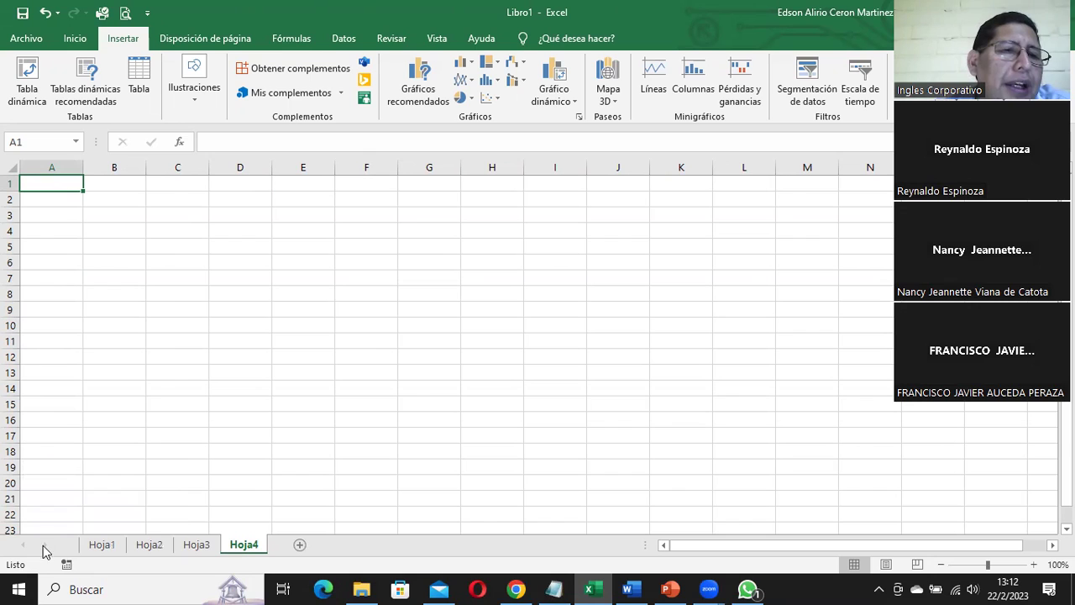
left_click(301, 547)
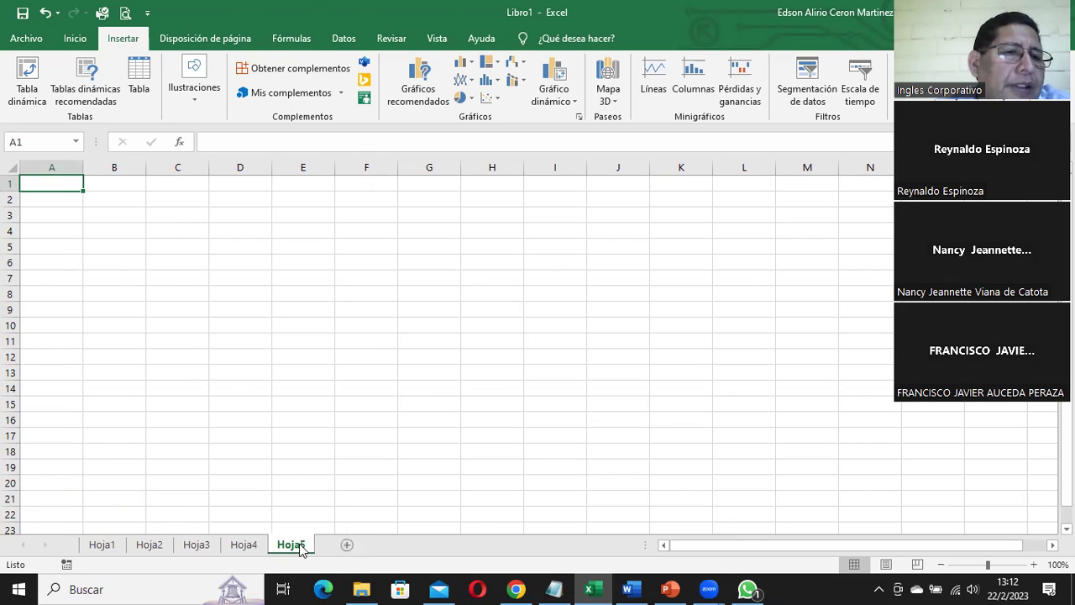
left_click(349, 545)
left_click(394, 545)
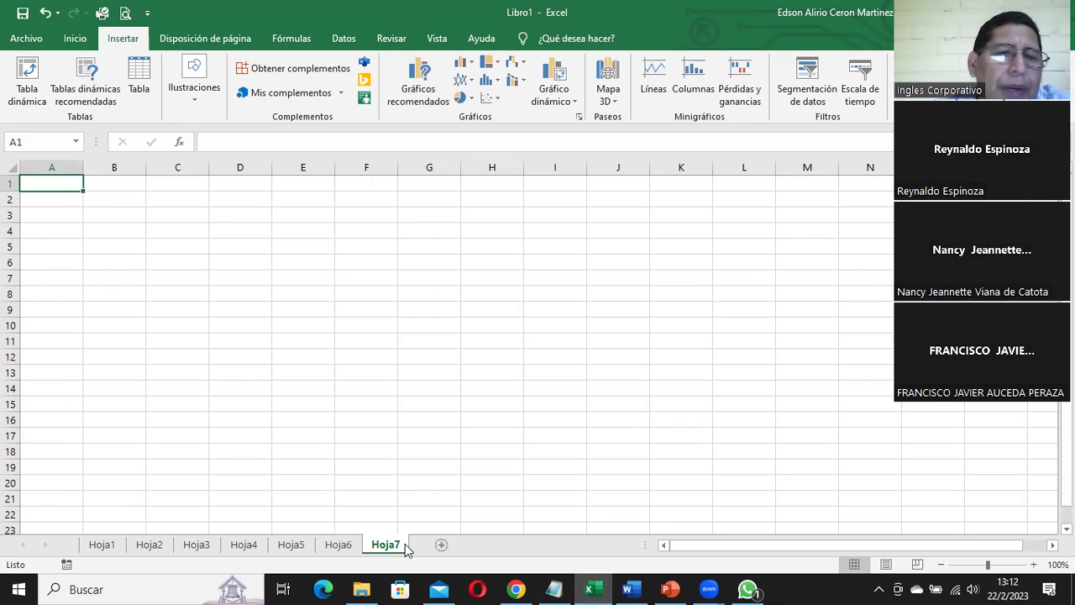
left_click(440, 546)
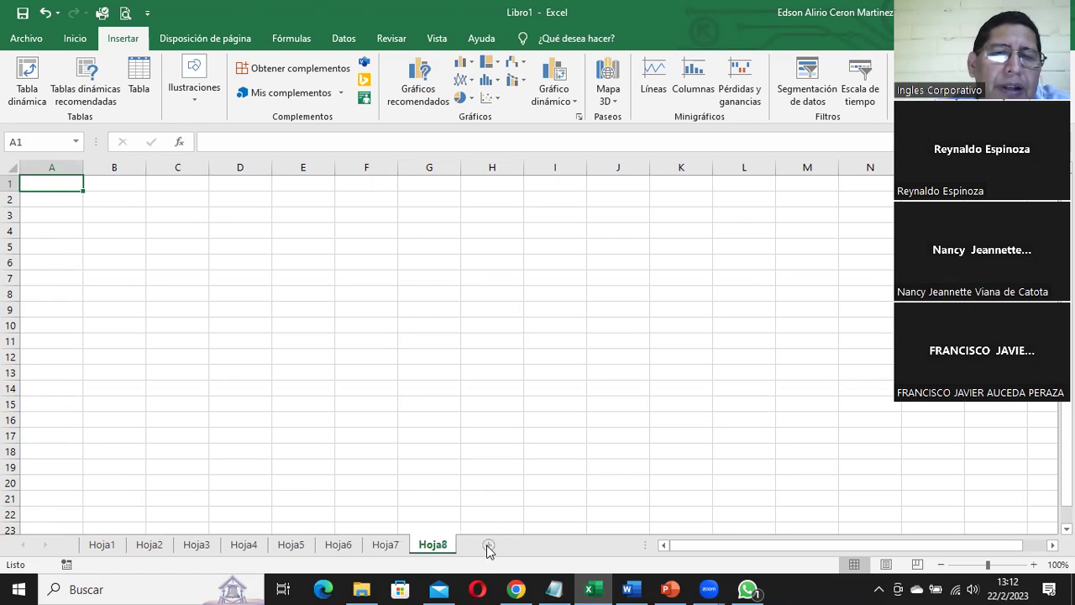
left_click(488, 545)
left_click(536, 547)
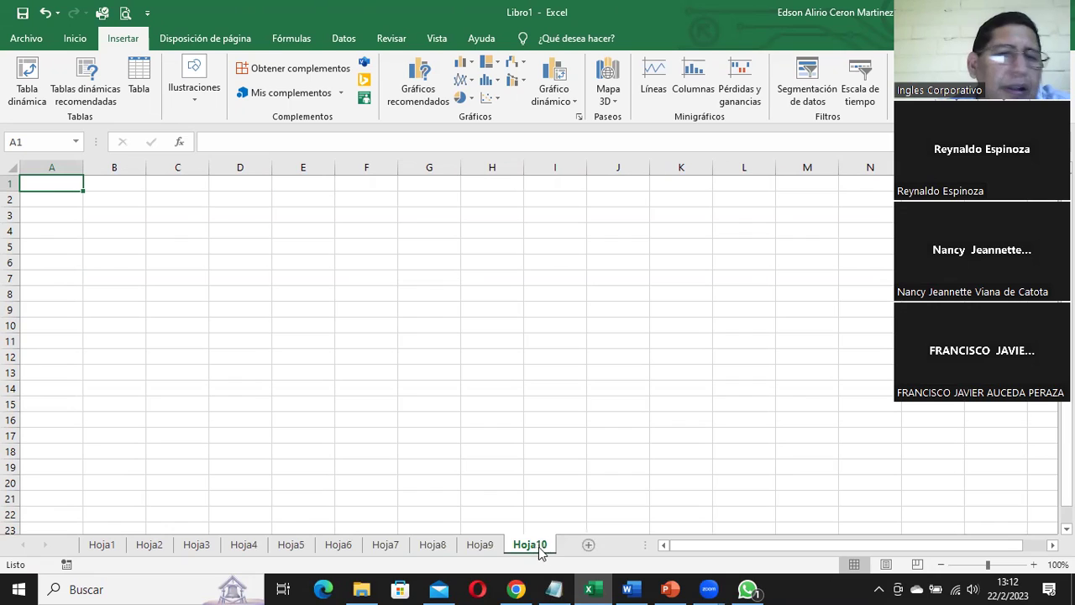
left_click(592, 547)
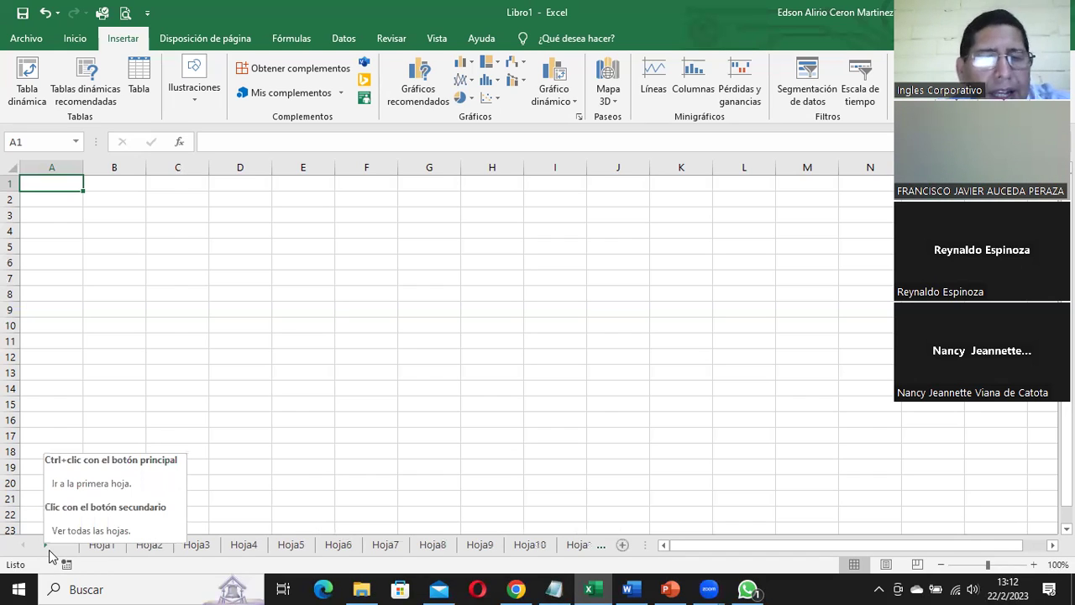
- Go to Hoja1, then scroll the sheet tabs and open the last sheet, Hoja12
left_click(101, 546)
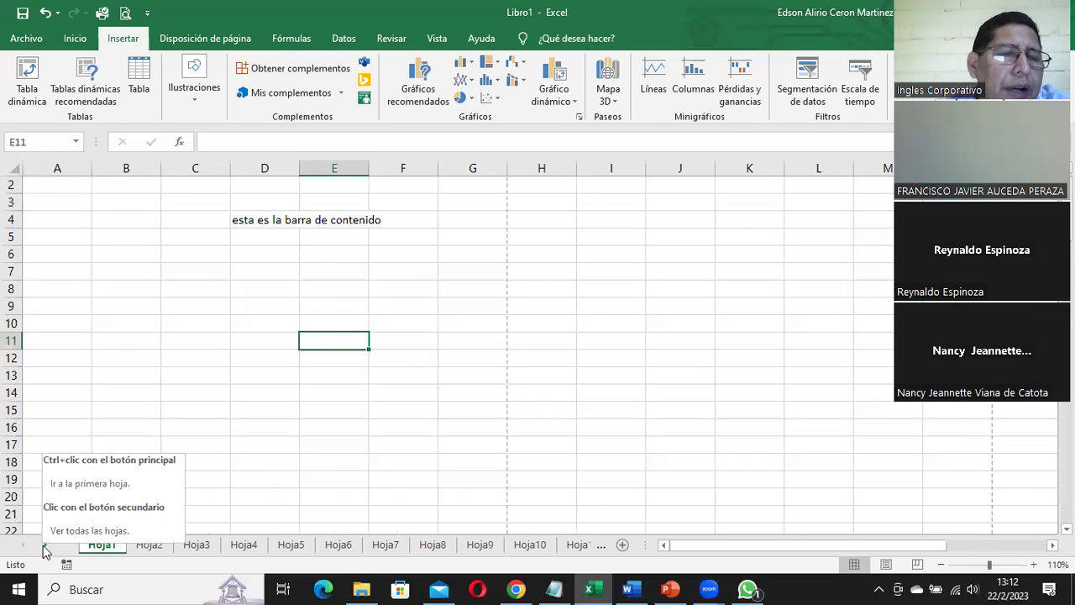
left_click(46, 546)
left_click(46, 546)
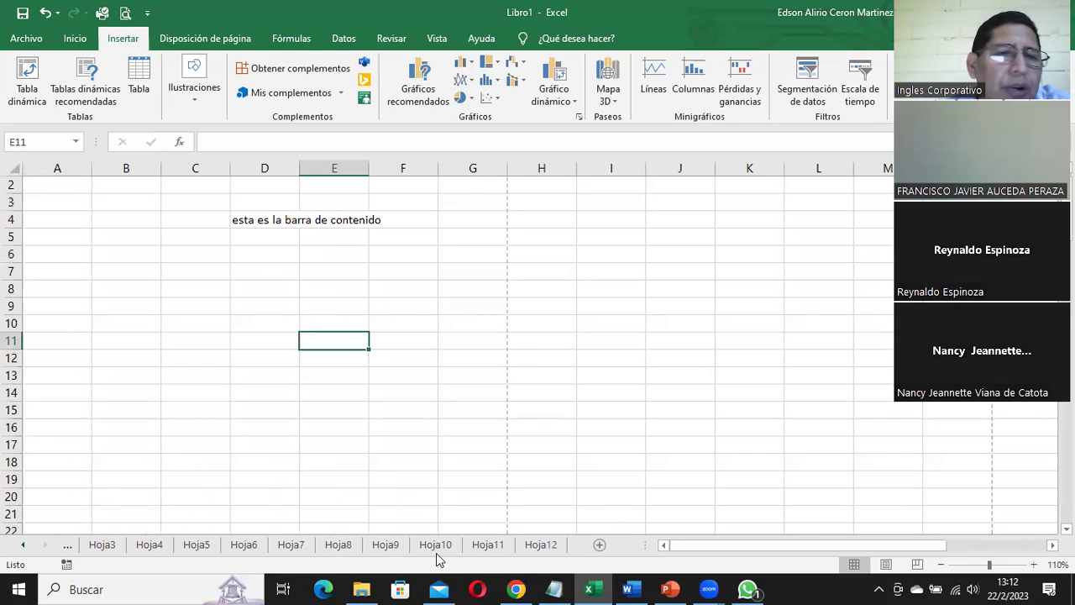
left_click(540, 548)
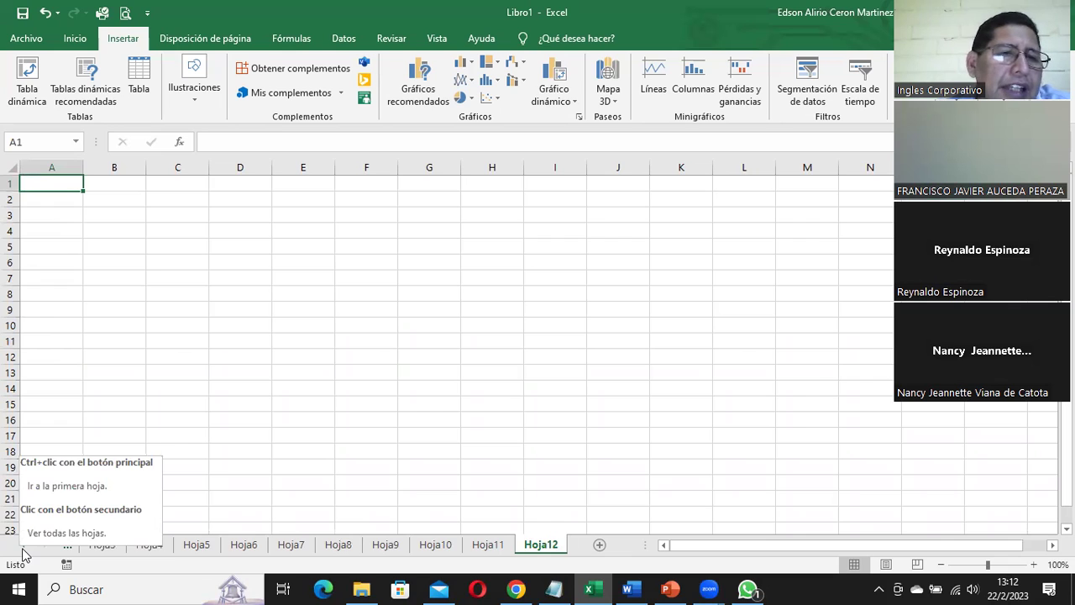
- Open each sheet in turn from Hoja1 through Hoja12
left_click(23, 554)
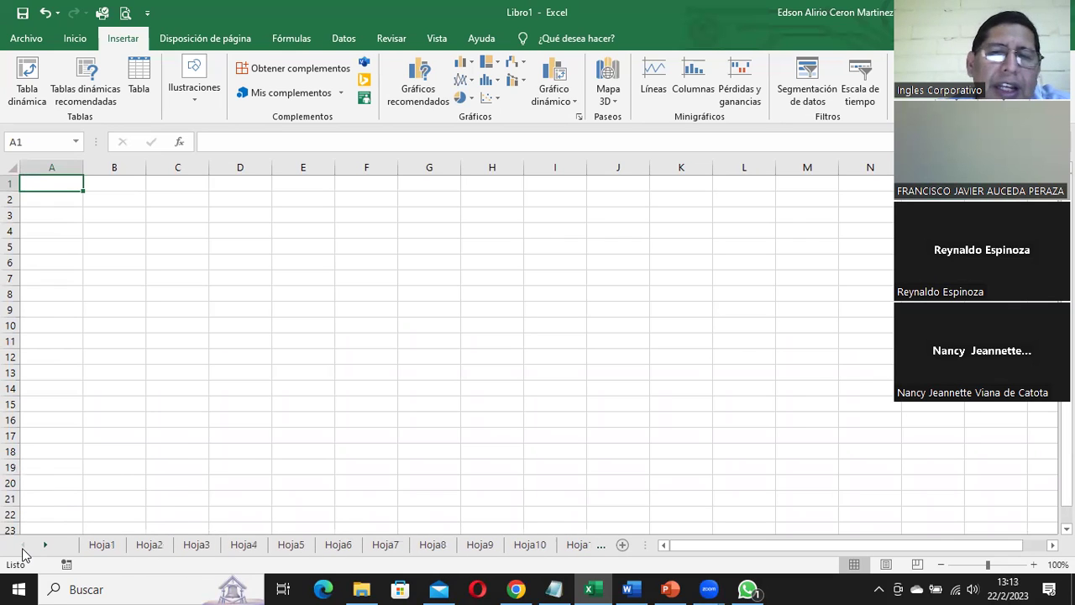
left_click(103, 548)
left_click(149, 548)
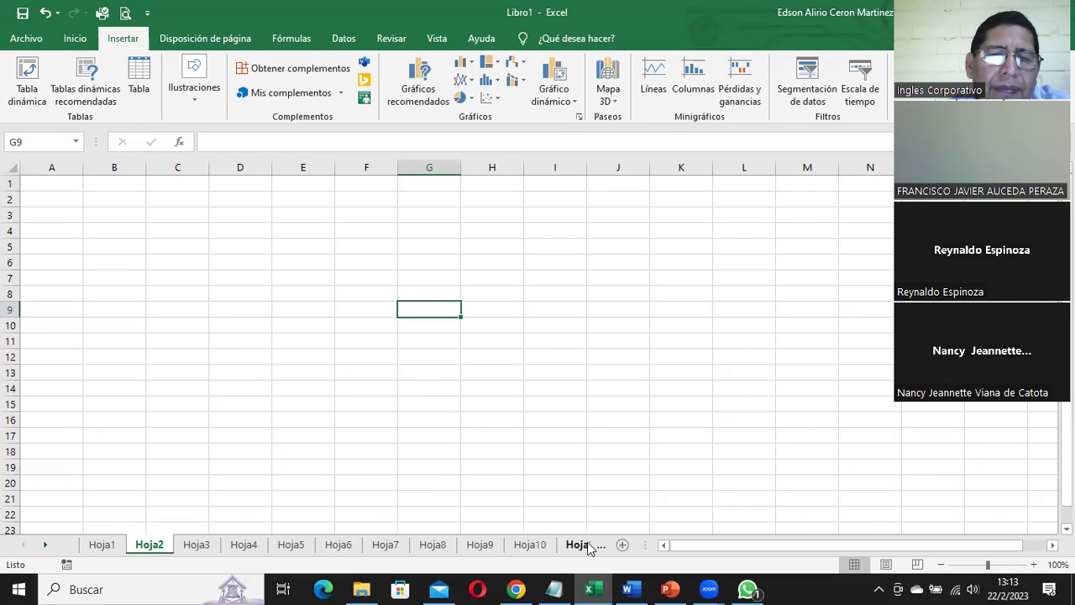
left_click(198, 547)
left_click(242, 546)
left_click(291, 546)
left_click(338, 547)
left_click(383, 546)
left_click(432, 546)
left_click(480, 546)
left_click(529, 546)
left_click(578, 546)
left_click(568, 546)
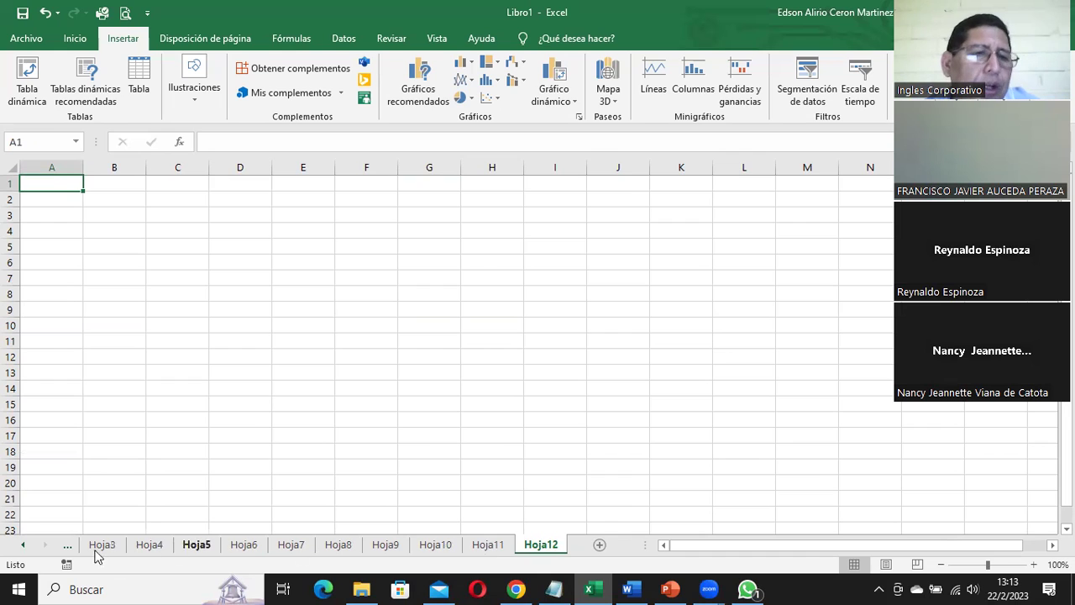
- Use the sheet-tab scroll arrows to jump between Hoja1, Hoja2 and the later tabs
left_click(69, 546)
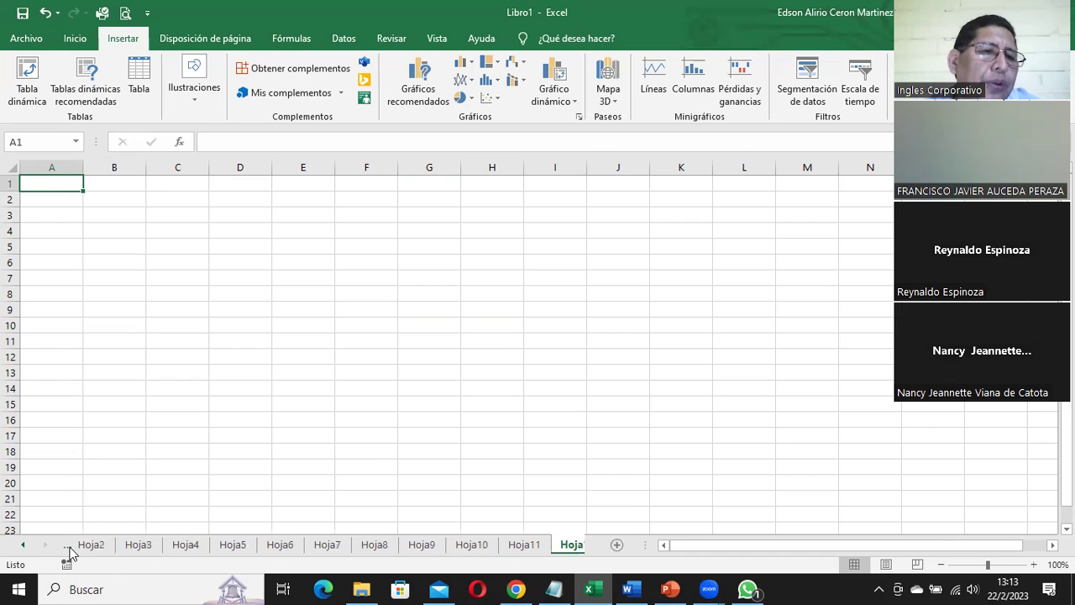
left_click(69, 546)
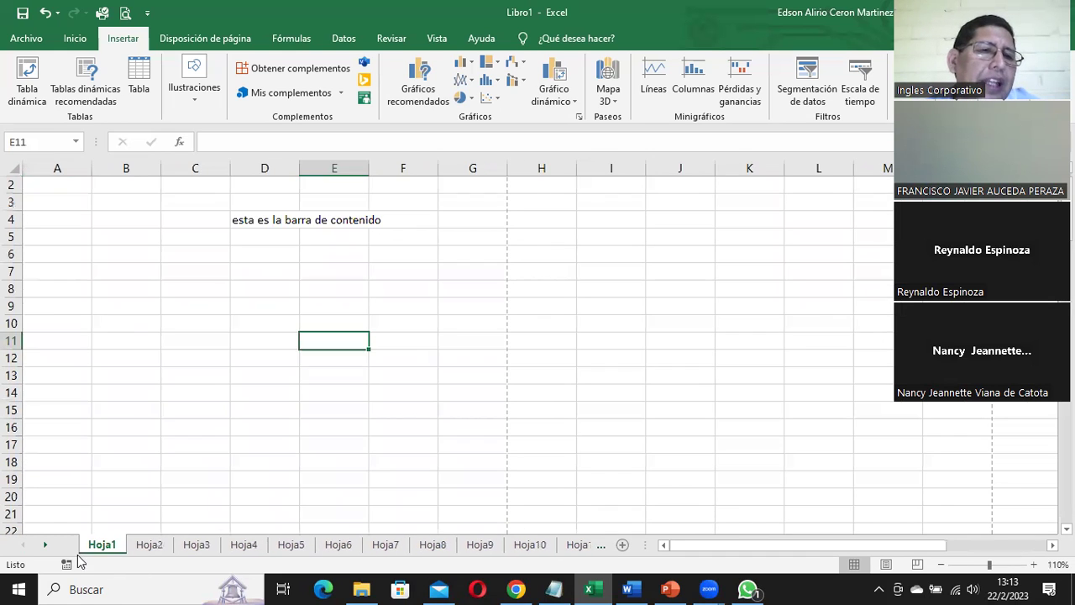
left_click(45, 546)
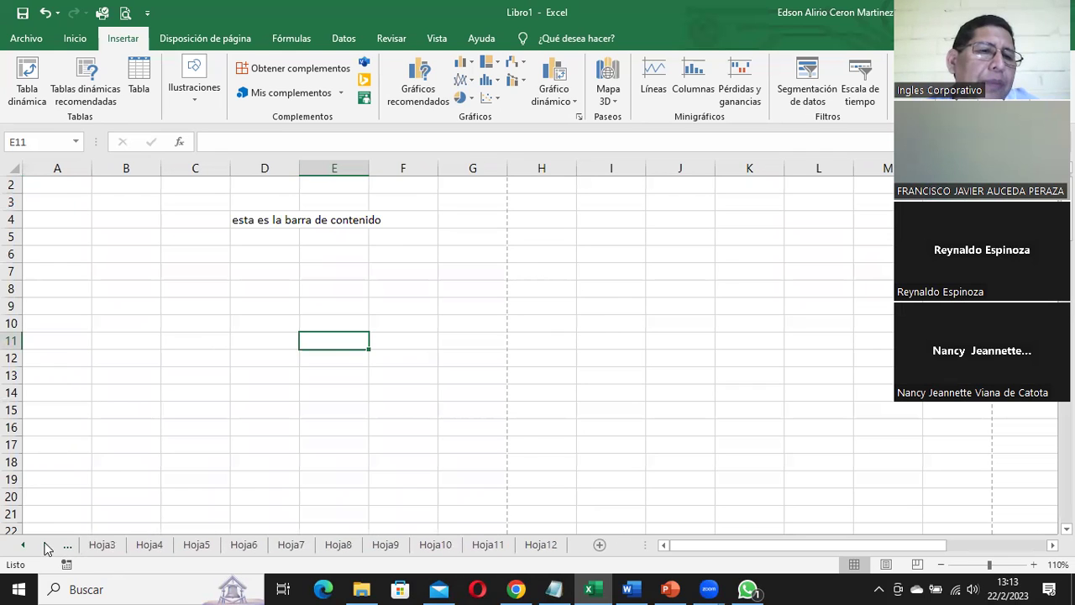
left_click(69, 547)
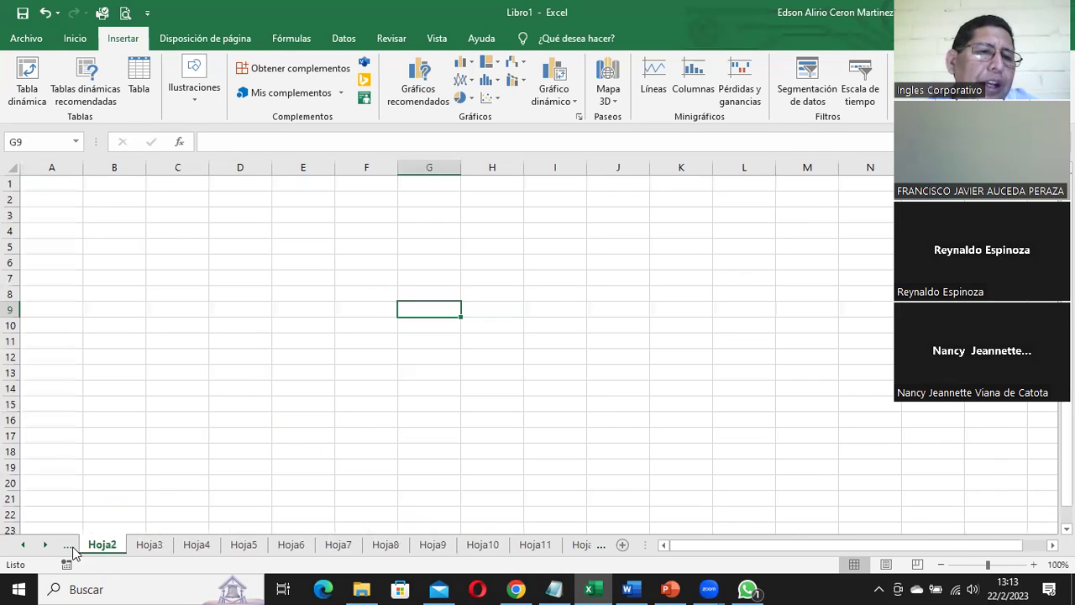
left_click(72, 547)
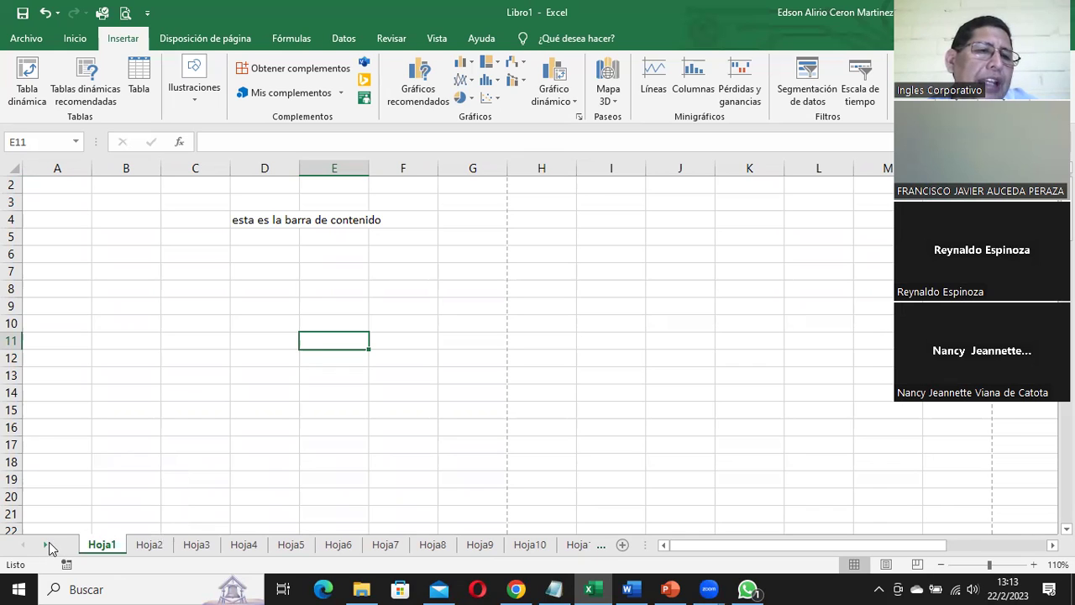
left_click(46, 553)
left_click(46, 553)
left_click(45, 552)
left_click(23, 551)
left_click(24, 551)
left_click(24, 551)
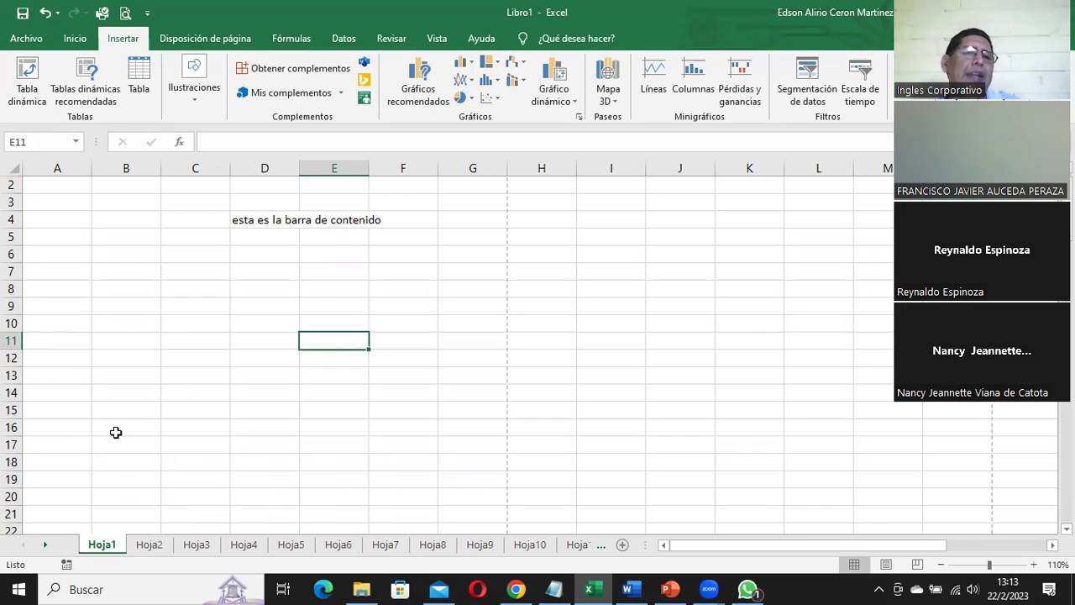
- Reveal the later tabs and step through Hoja3 to Hoja12, ending on the empty Hoja12
left_click(43, 545)
left_click(43, 545)
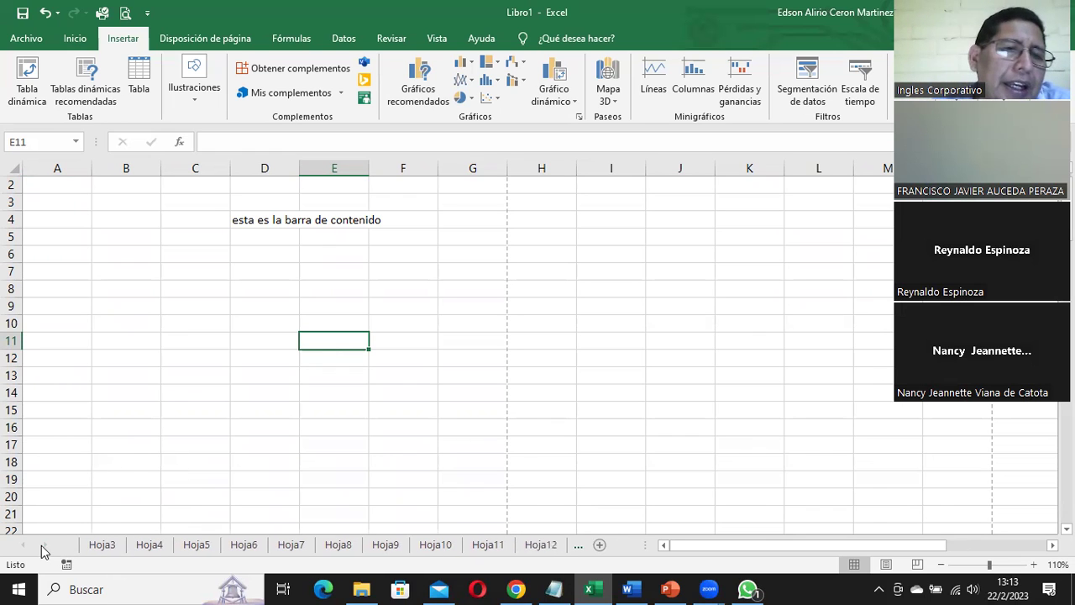
left_click(99, 546)
left_click(147, 546)
left_click(194, 546)
left_click(245, 548)
left_click(290, 548)
left_click(337, 548)
left_click(384, 548)
left_click(430, 547)
left_click(483, 546)
left_click(540, 546)
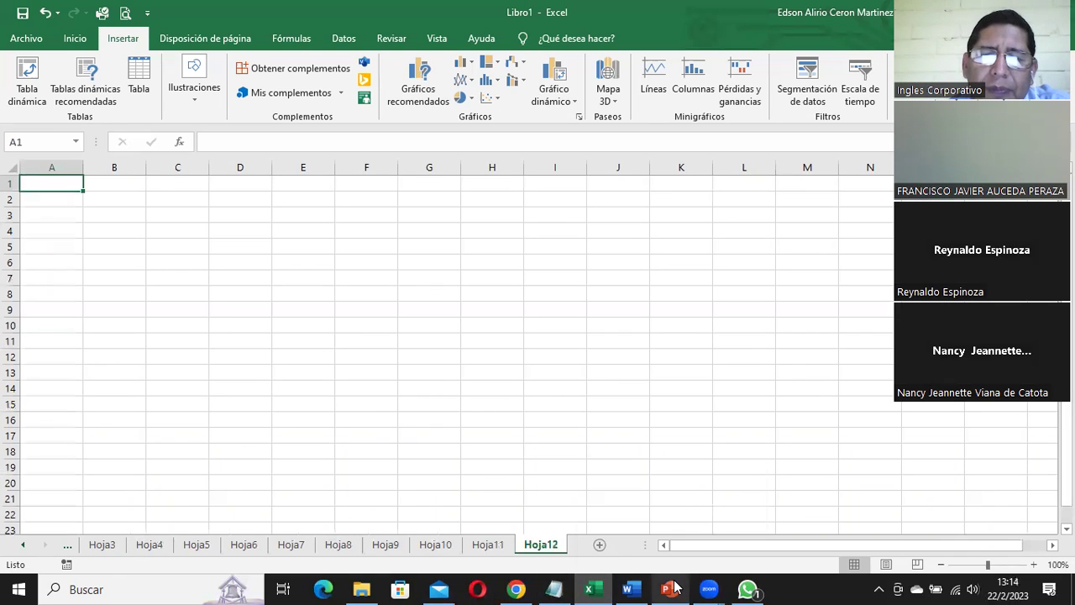
mouse_move(674, 586)
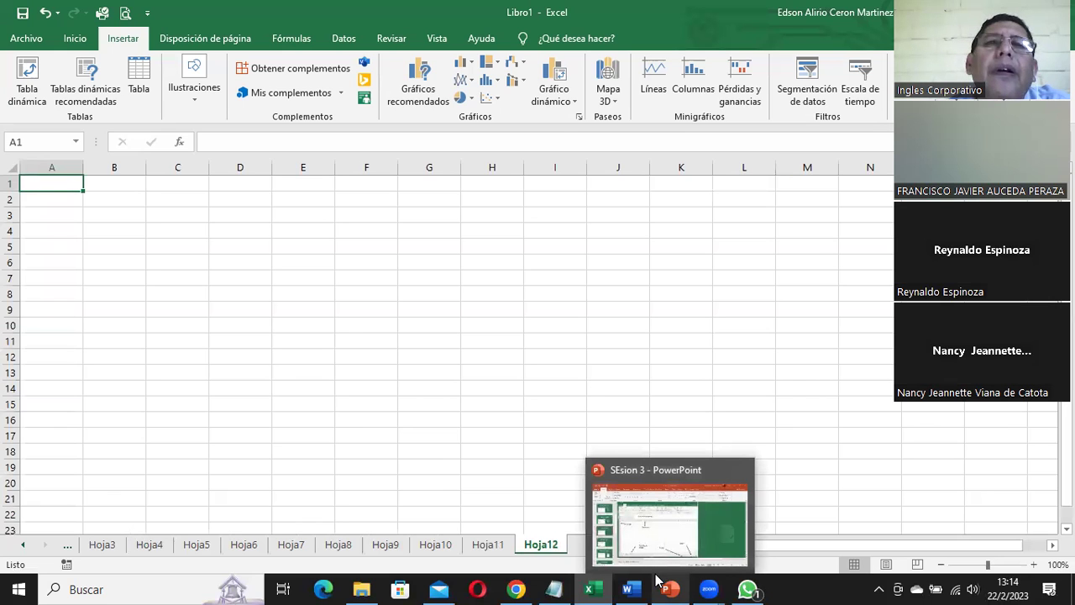
- Bring the SEsion 3 presentation forward and show slide 8
left_click(661, 583)
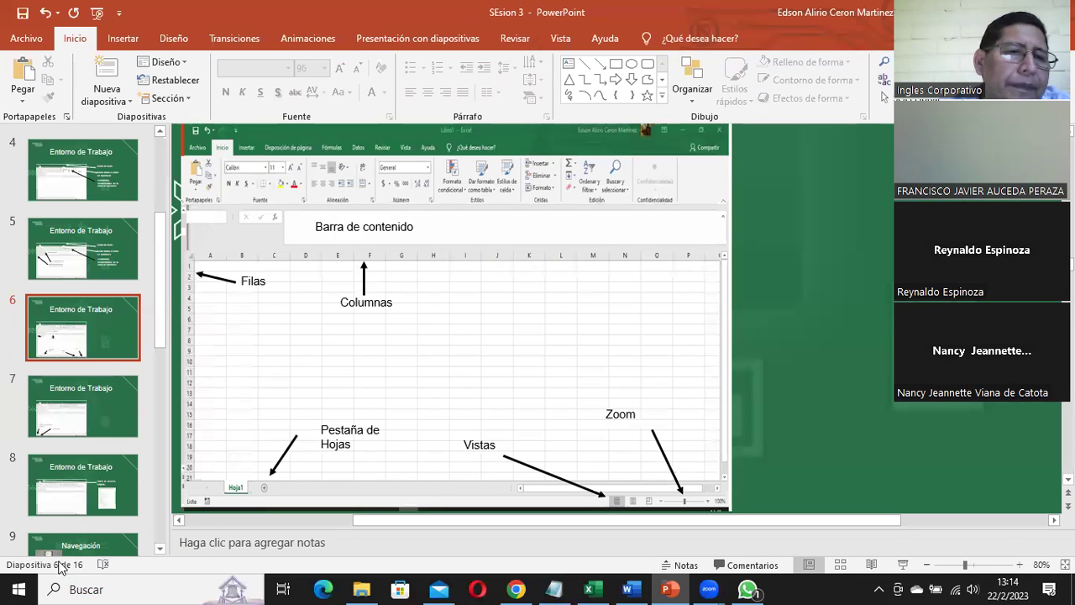
scroll(325, 477, "down", 1)
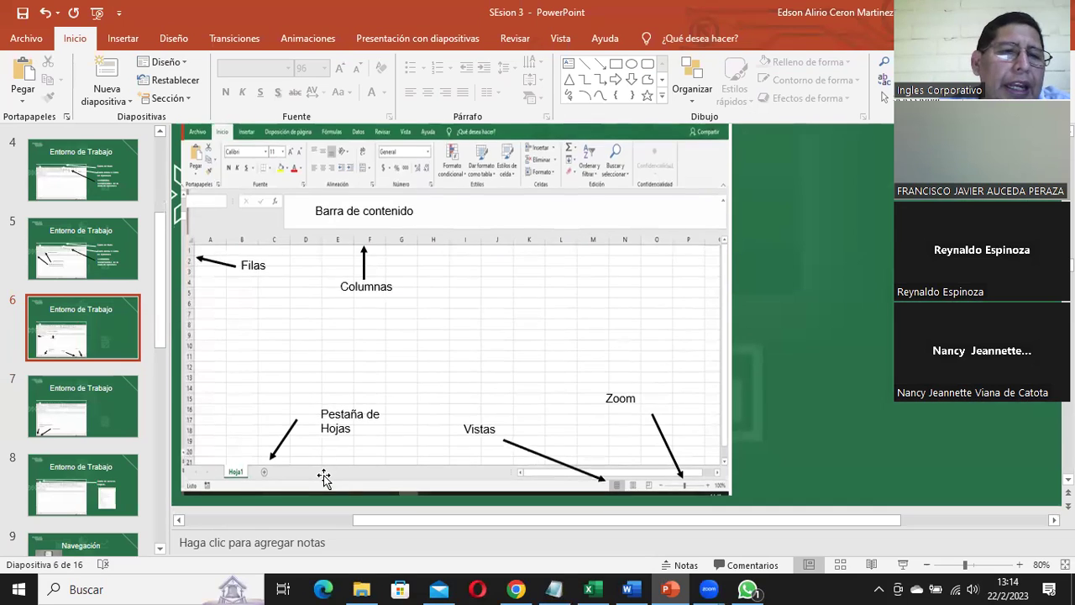
scroll(324, 477, "down", 2)
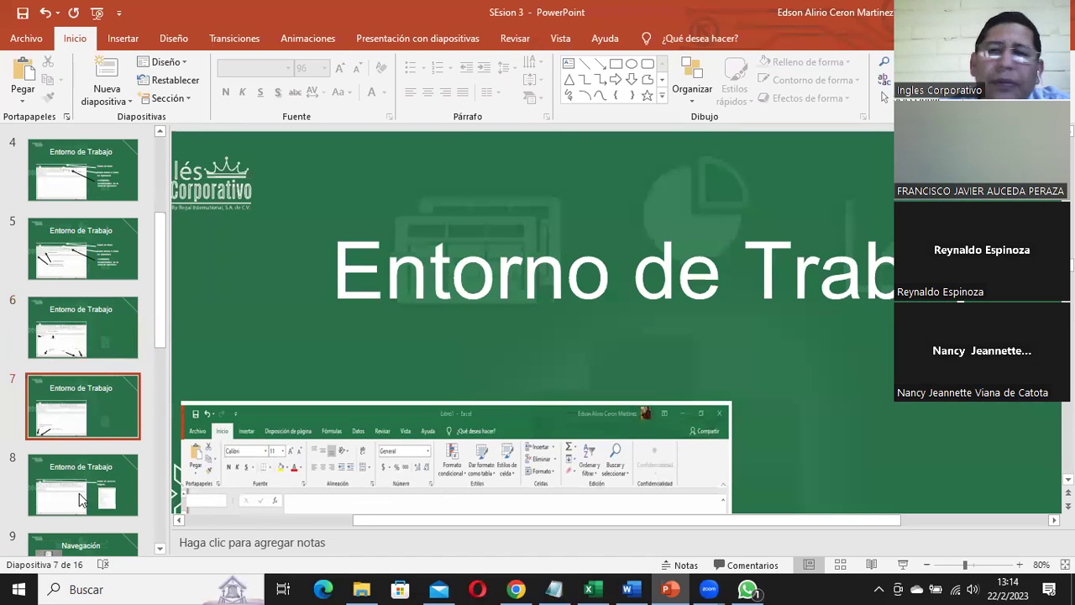
left_click(82, 500)
scroll(579, 425, "down", 2)
scroll(578, 425, "down", 2)
scroll(578, 424, "down", 2)
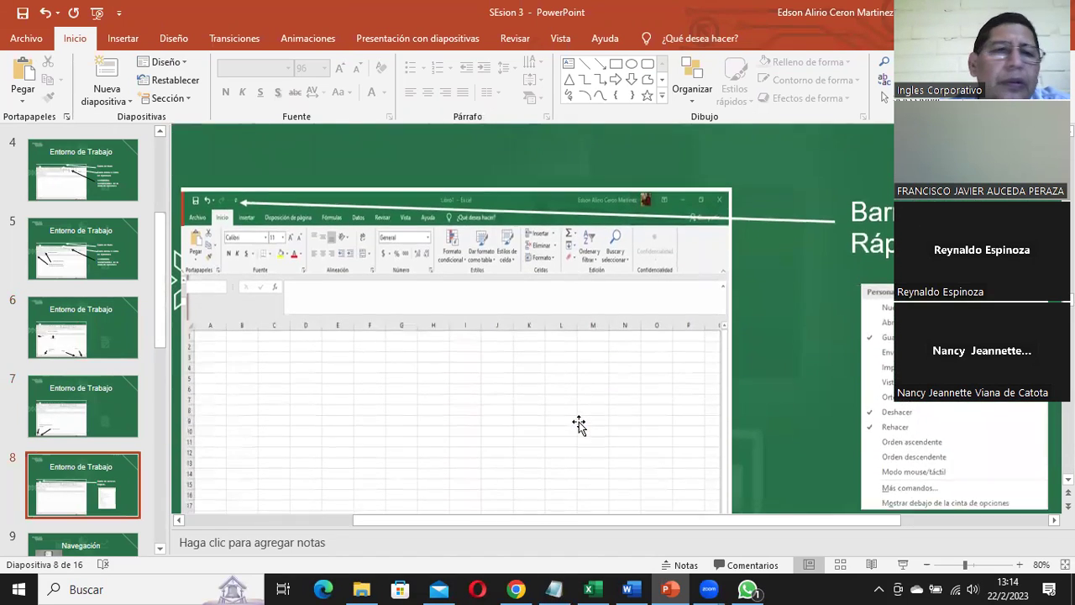
- Go back to slide 7, then return to the Excel workbook
left_click(109, 422)
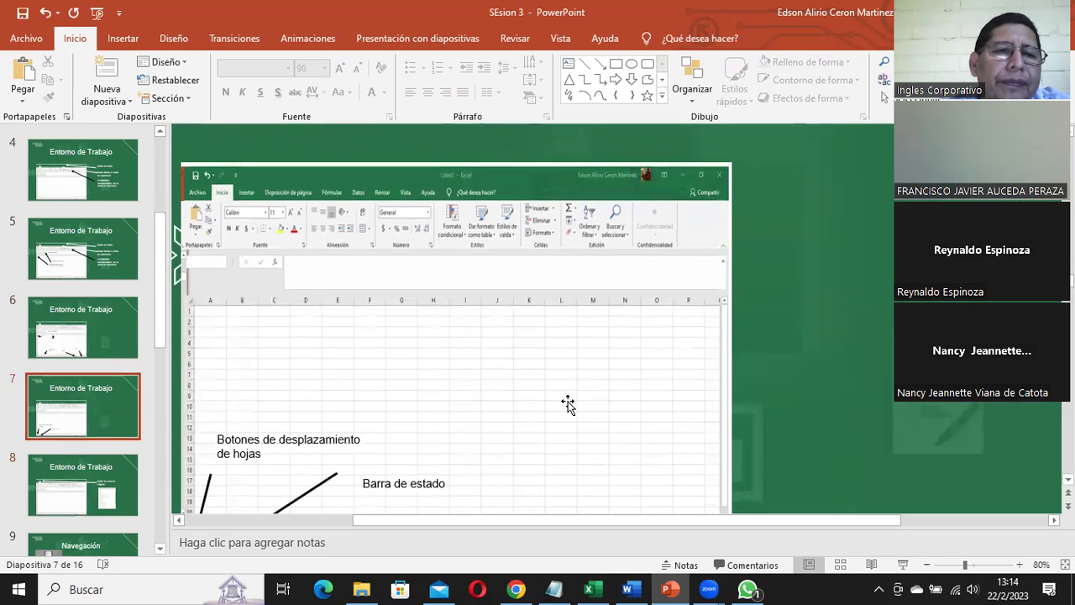
scroll(567, 405, "down", 2)
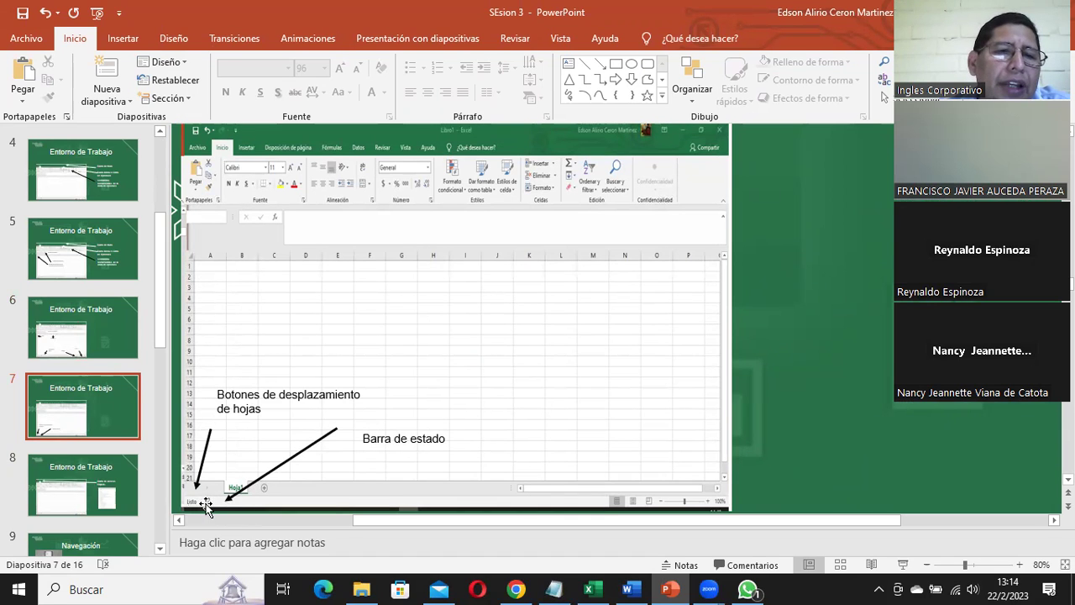
left_click(593, 587)
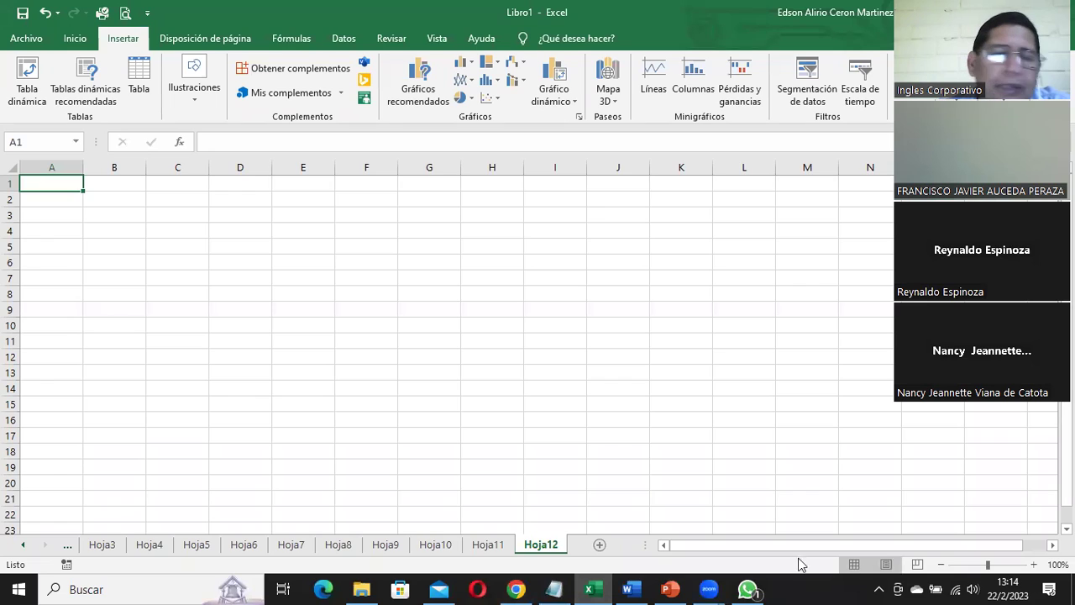
right_click(116, 572)
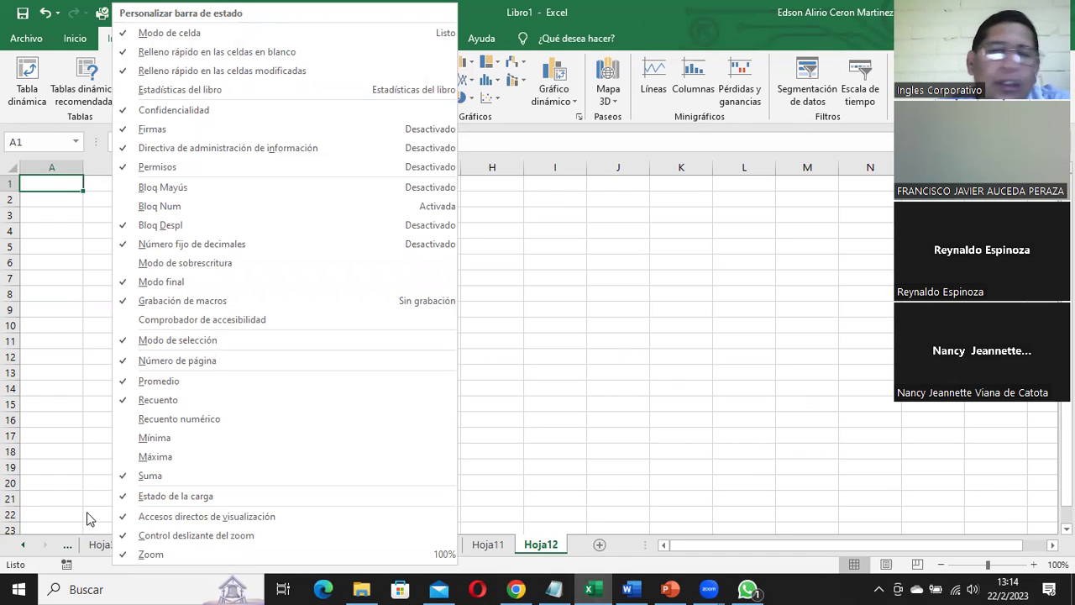
left_click(81, 357)
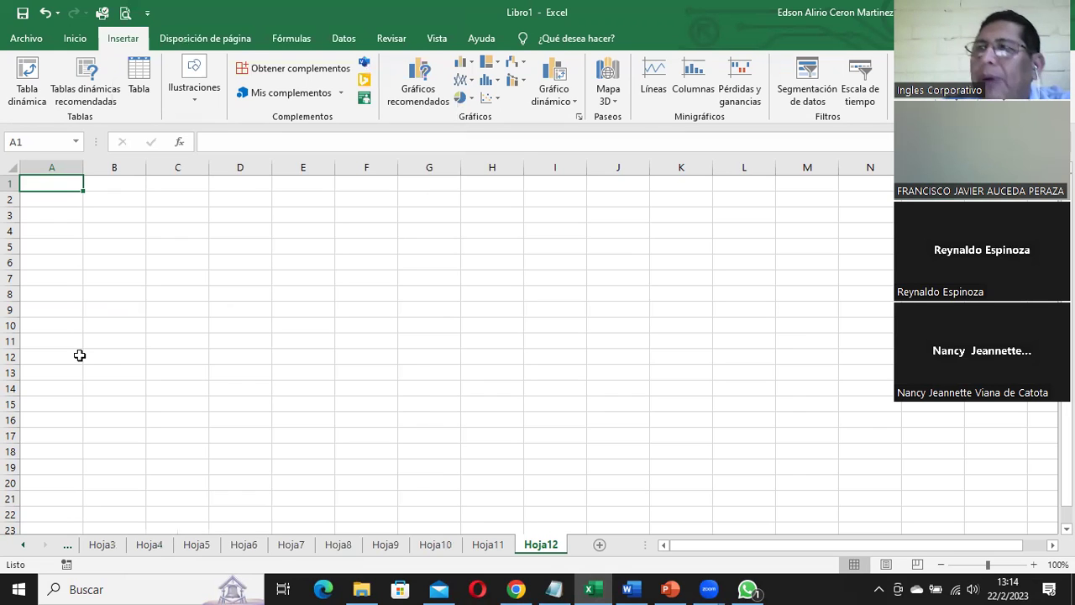
left_click(709, 589)
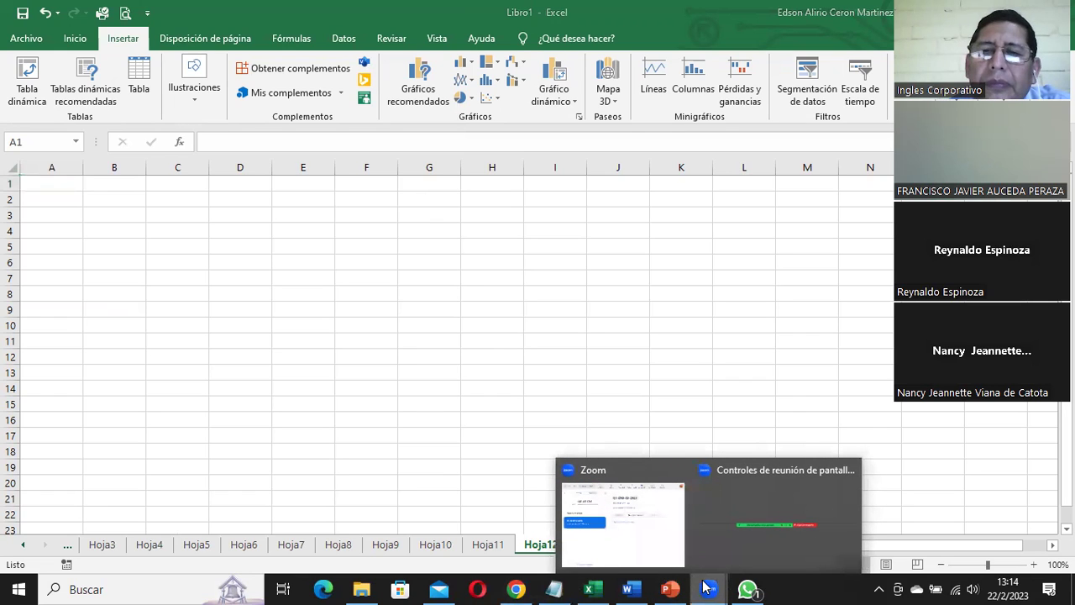
left_click(624, 520)
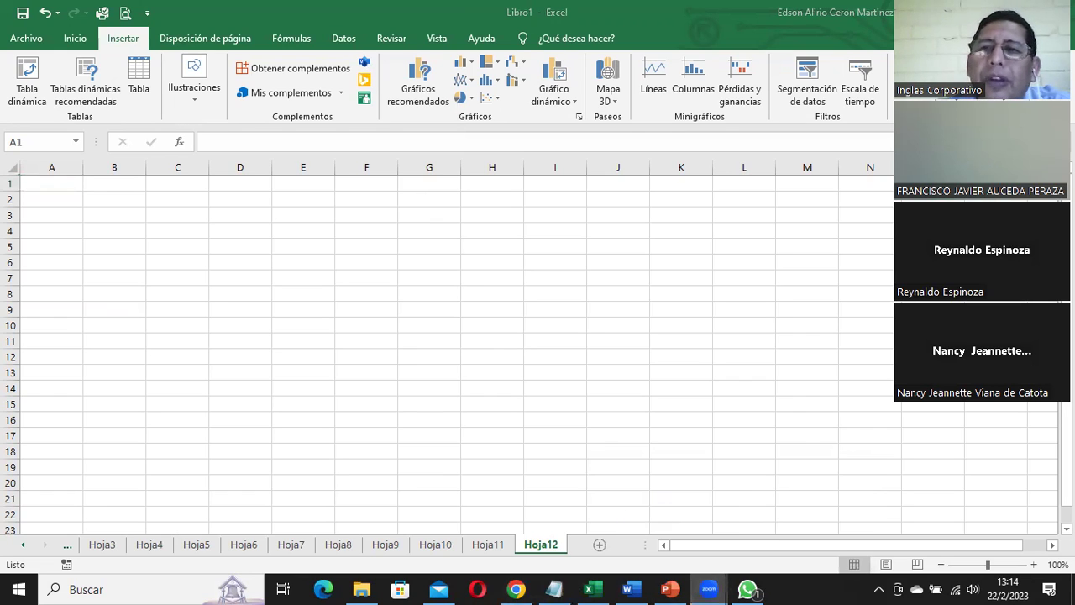
left_click(704, 35)
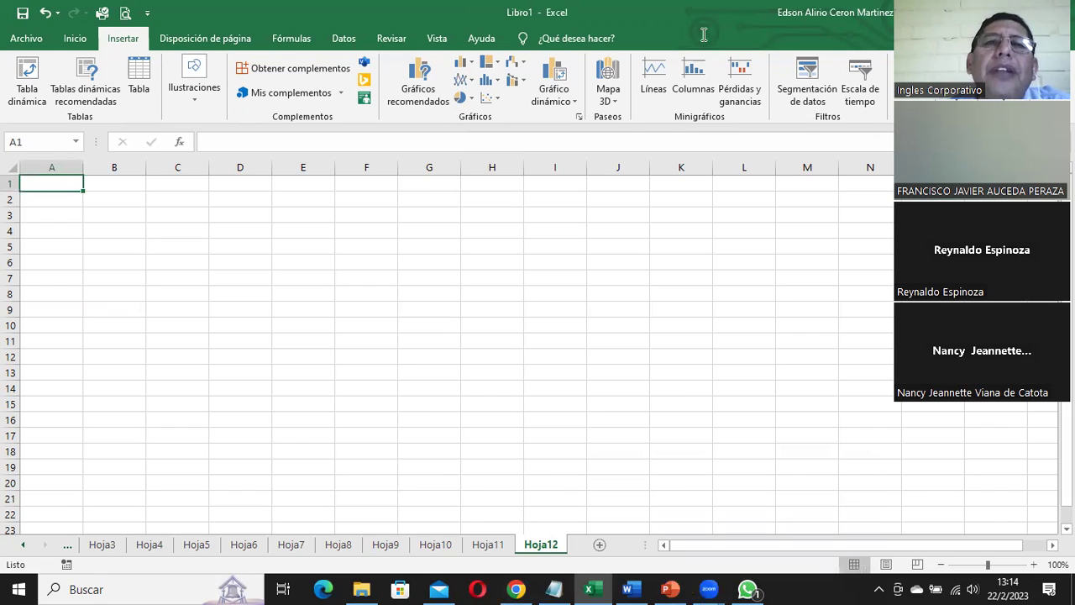
left_click(704, 35)
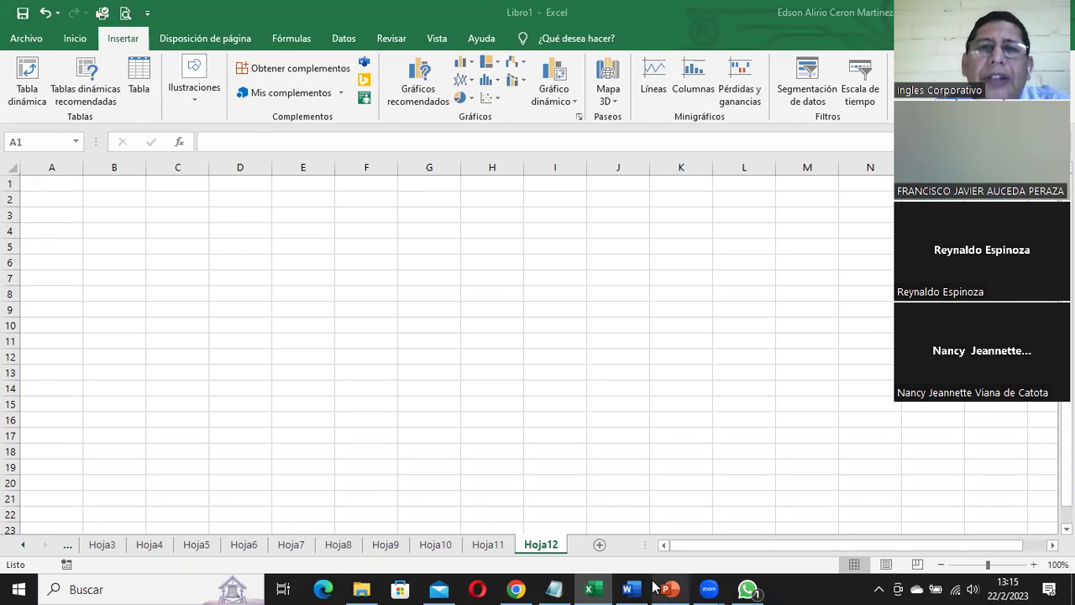
- Bring the presentation forward and open slide 9, Navegación
left_click(586, 585)
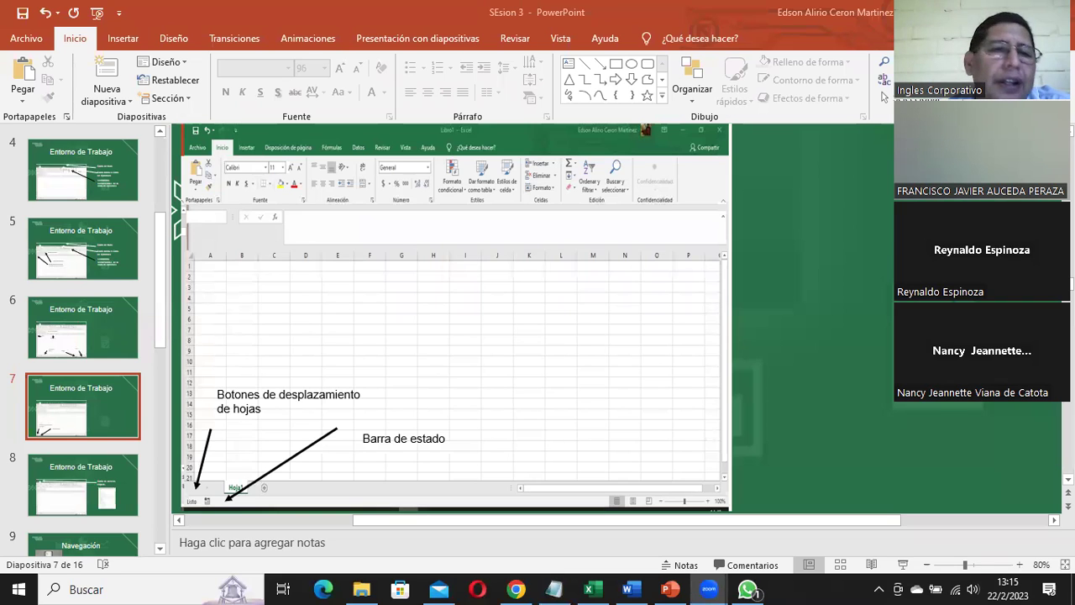
left_click(126, 511)
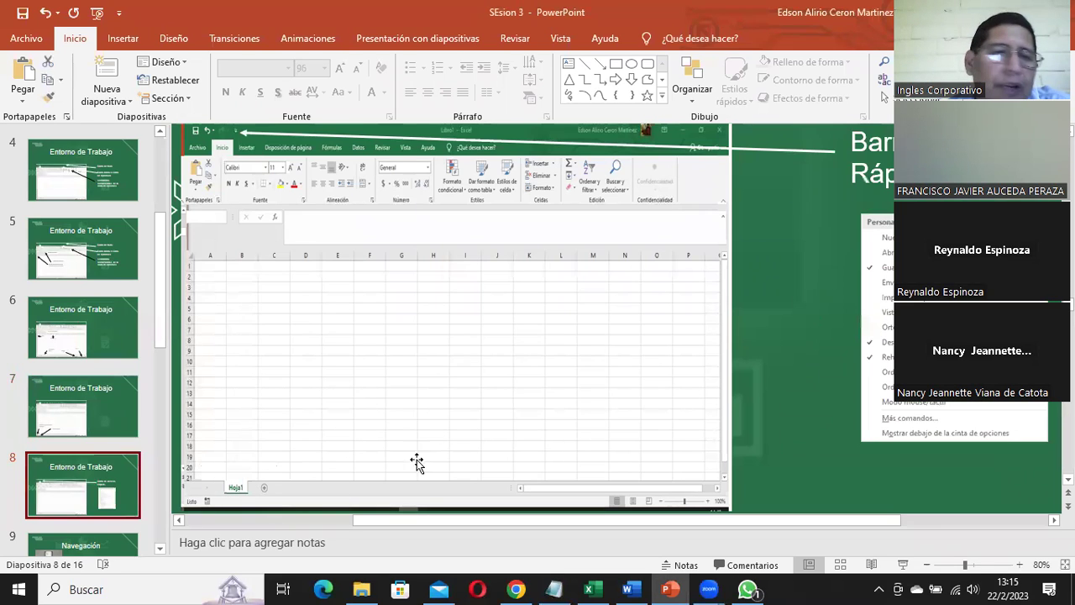
left_click(160, 550)
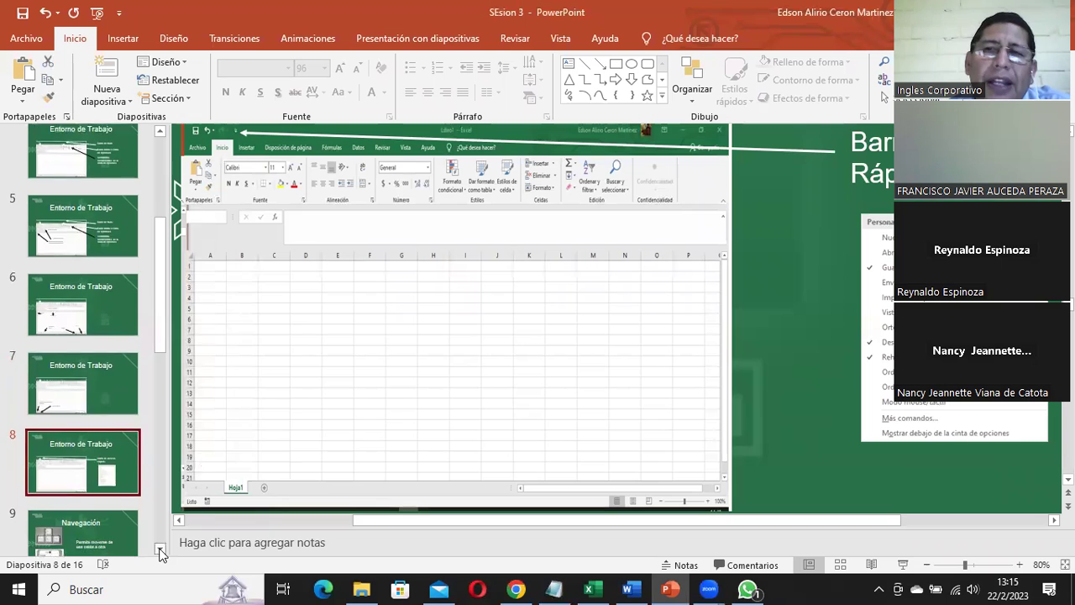
left_click(159, 550)
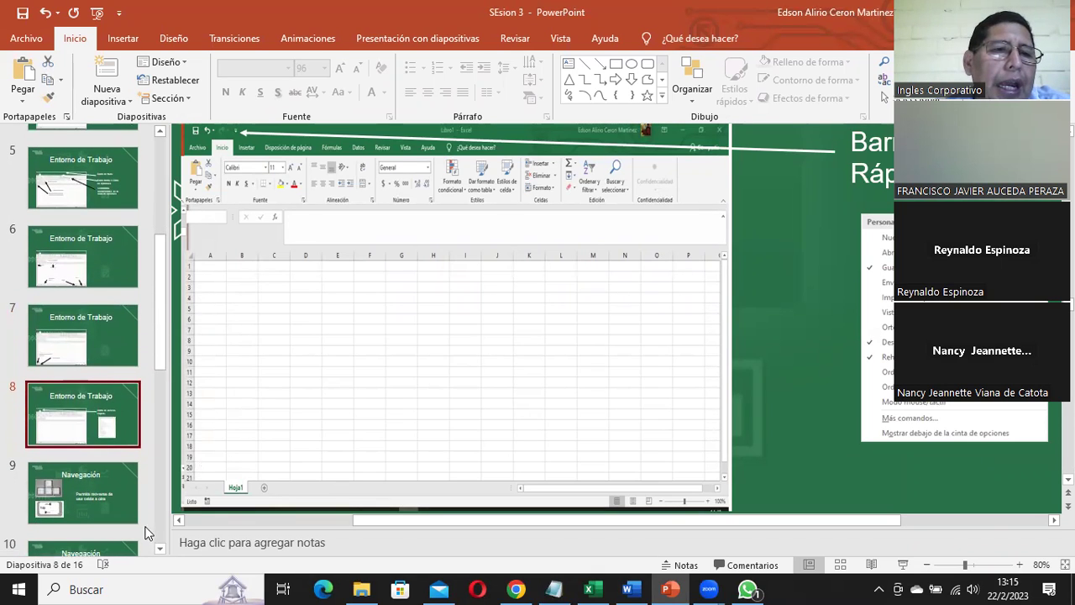
left_click(120, 496)
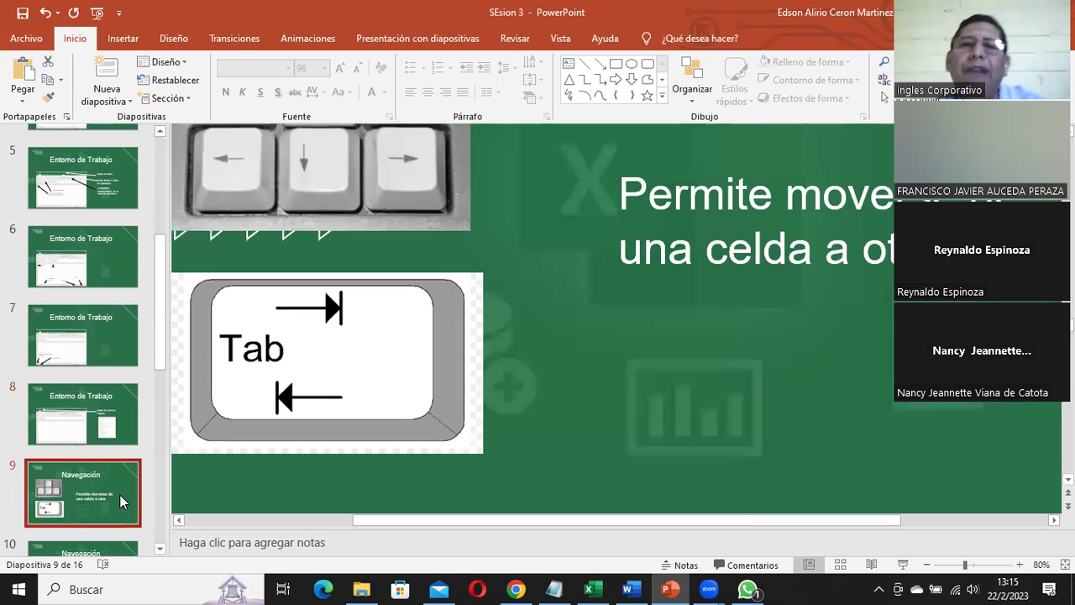
- Shrink the slide view to 60%, then return to the Excel workbook
left_click(927, 565)
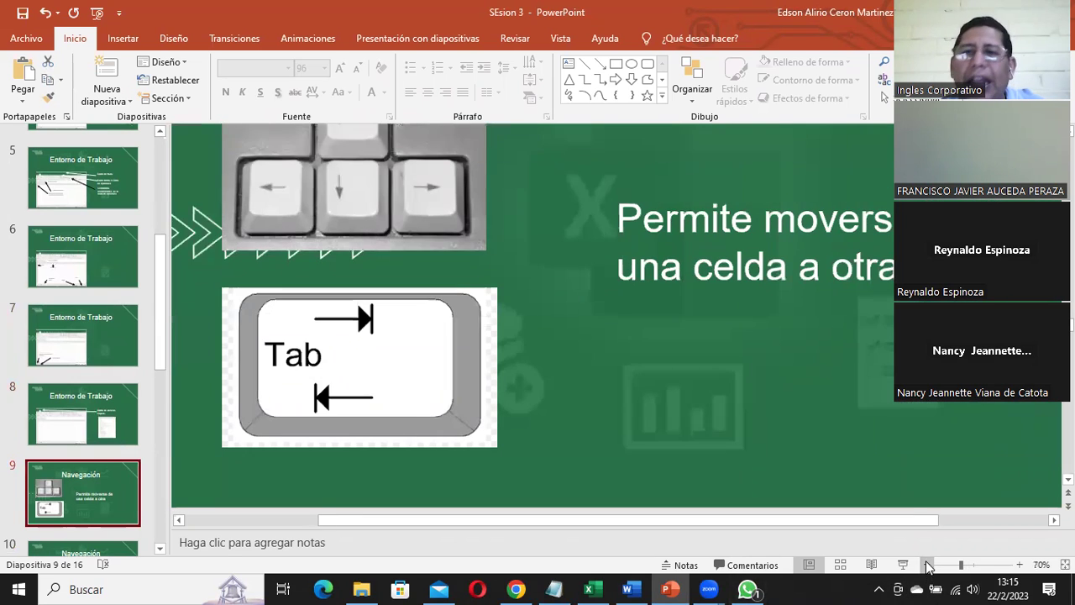
left_click(928, 566)
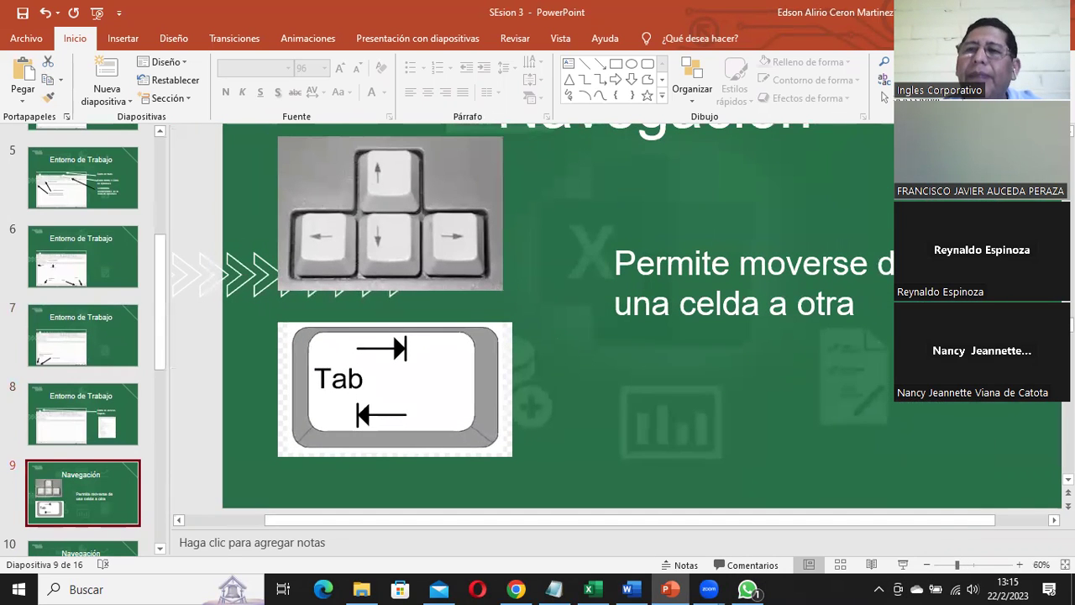
scroll(533, 311, "up", 2)
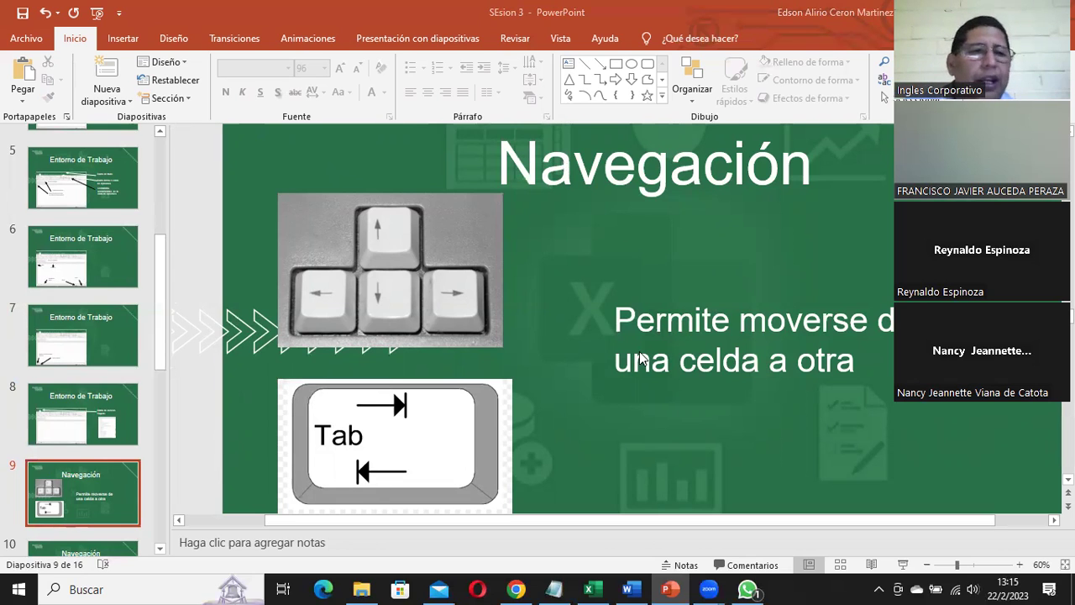
left_click(588, 589)
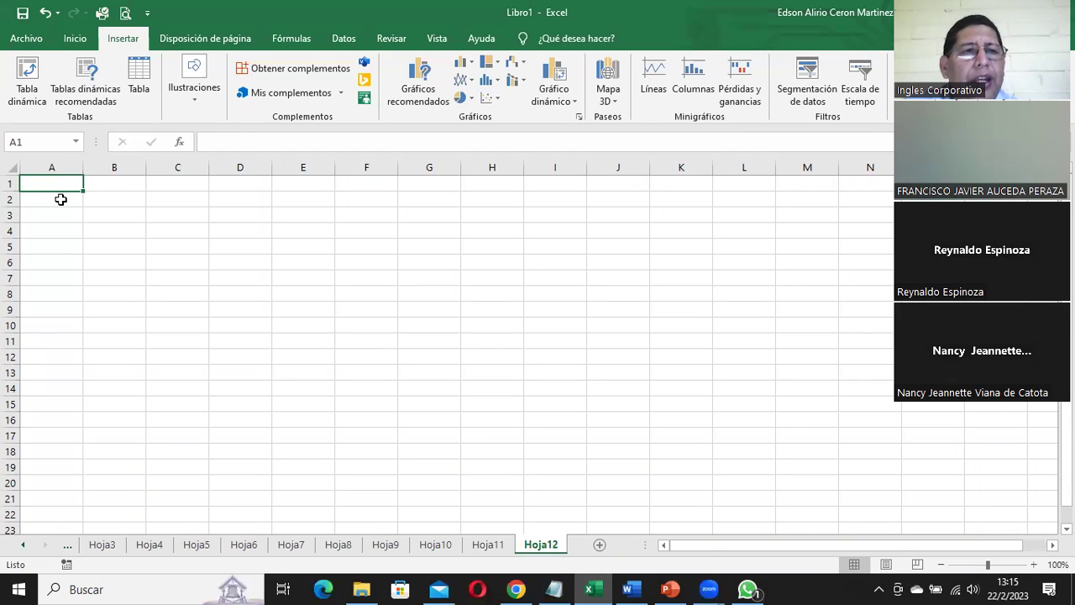
- Move the active cell from B1 down to B6, across to F6, then onto row 3 at C3
left_click(118, 188)
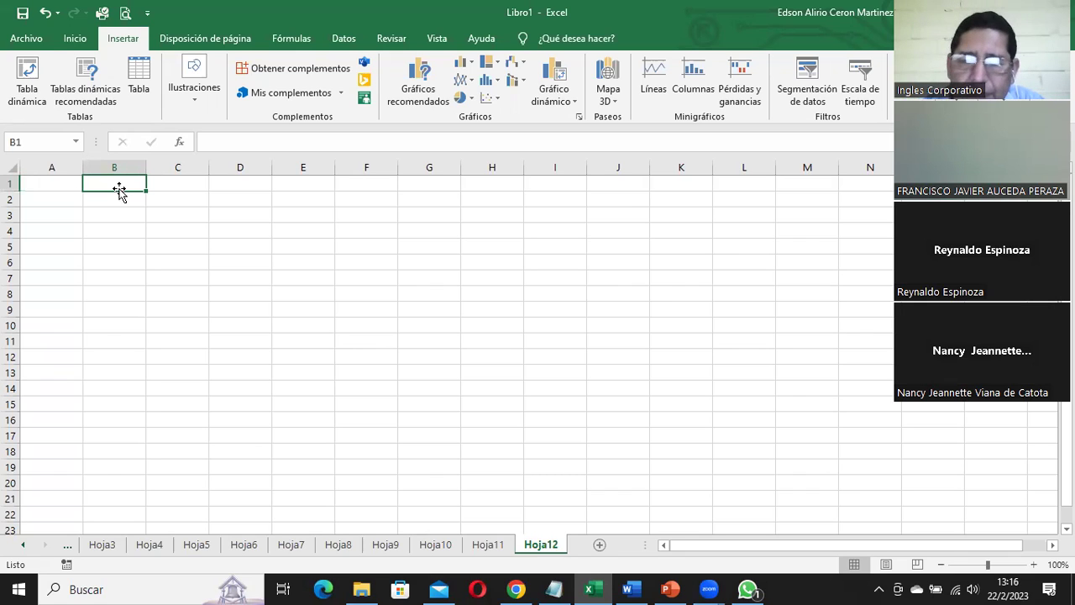
key("Return")
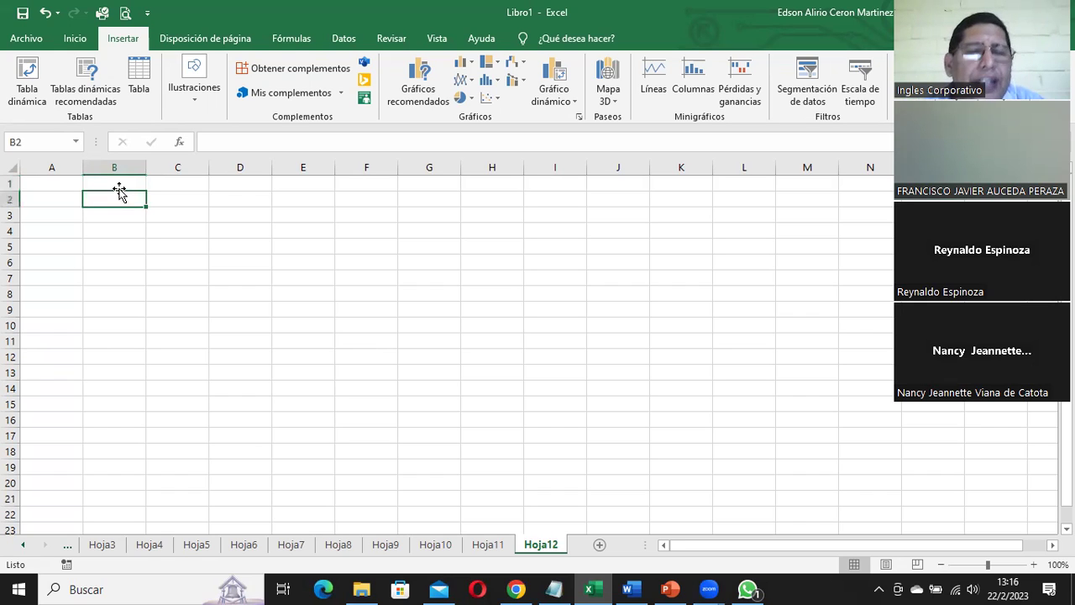
key("Return")
key("Return")
key("Return")
key("Return")
key("Right")
key("Right")
key("Right")
key("Right")
key("Up")
key("Up")
key("Up")
key("Left")
key("Left")
key("Left")
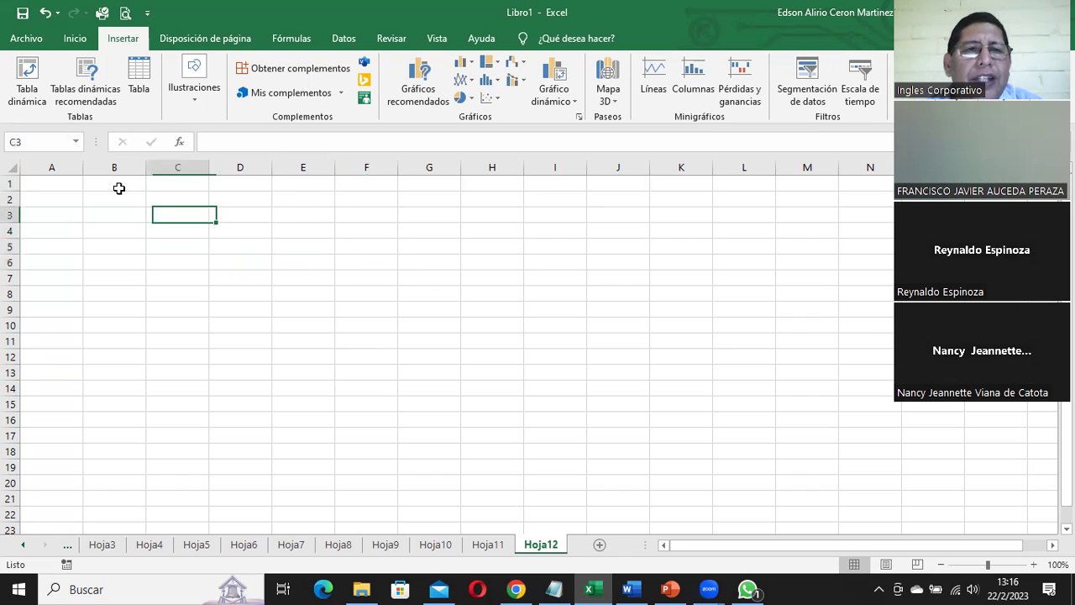
- Move along row 3 between A3 and G3 with the arrow keys, ending at A3
key("Left")
key("Left")
key("Right")
key("Right")
key("Right")
key("Right")
key("Left")
key("Left")
key("Left")
key("Left")
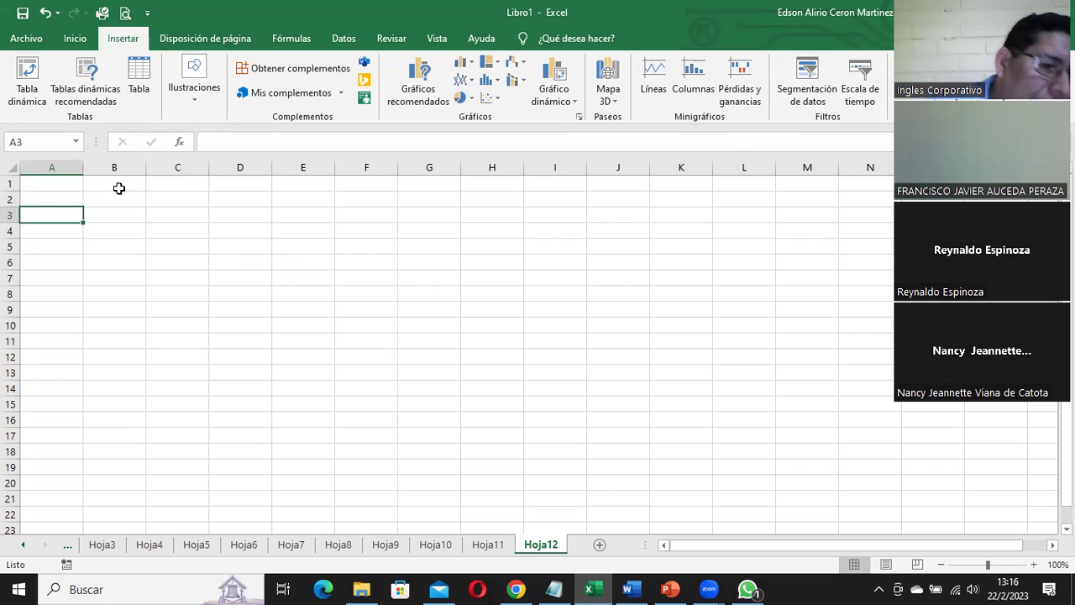
key("Right")
key("Right")
key("Right")
key("Right")
key("Right")
key("Right")
key("Right")
key("Right")
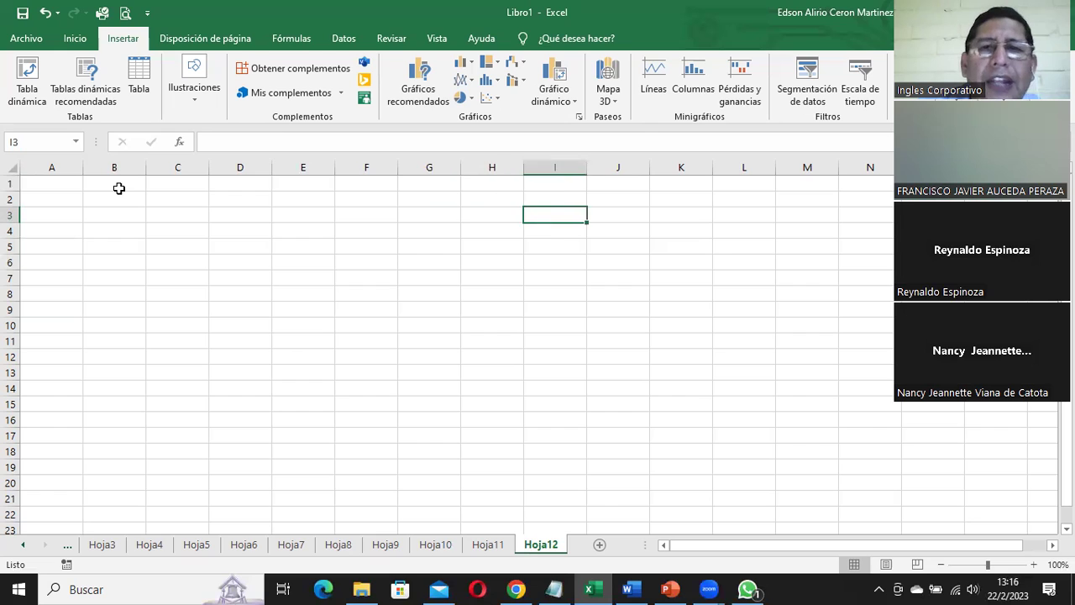
key("Right")
key("Left")
key("Left")
key("Left")
key("Left")
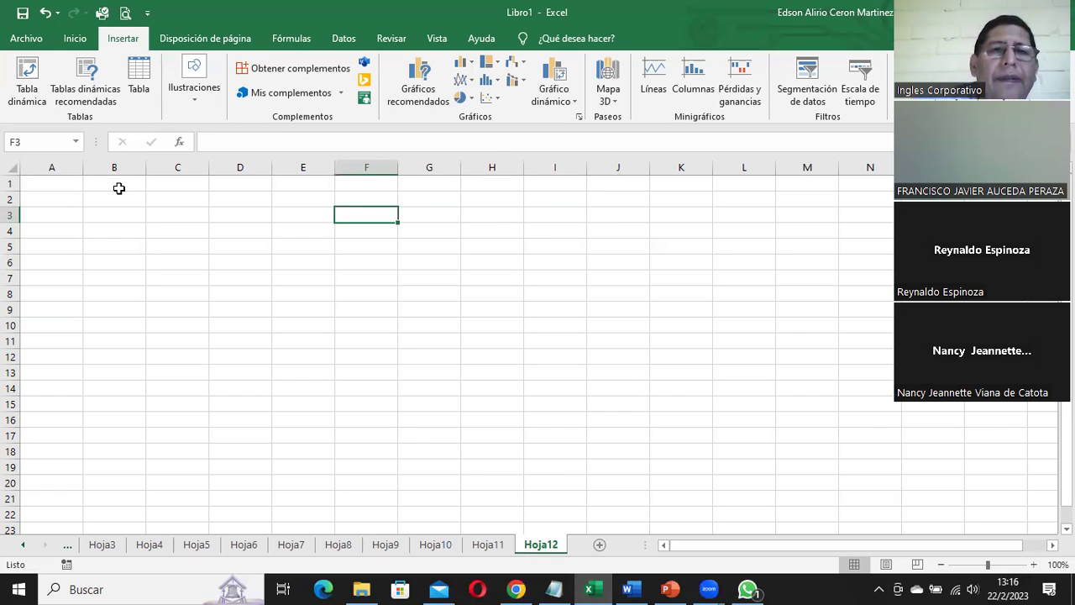
key("Left")
key("Left")
key("Left")
key("Left")
key("Left")
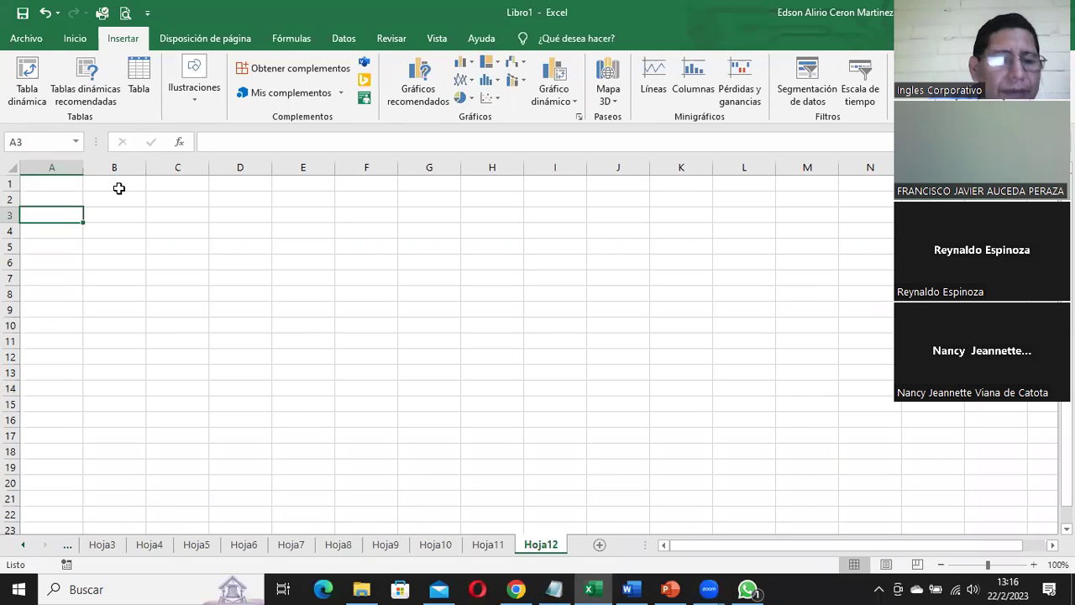
- Step along row 3 to C3 and back to A3, then bring PowerPoint forward
key("Right")
key("Right")
key("Right")
key("Left")
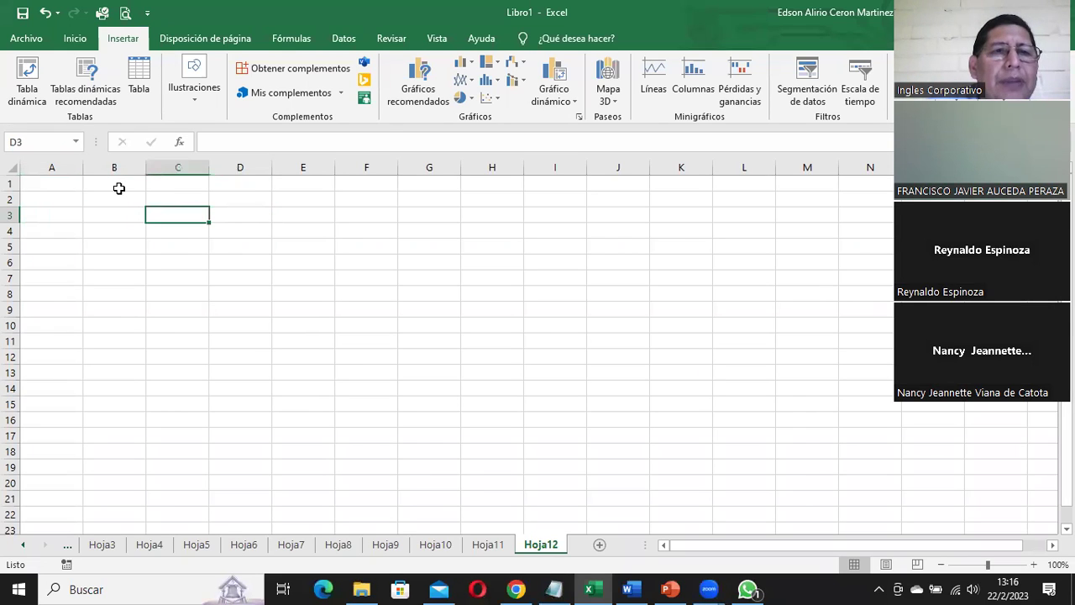
key("Left")
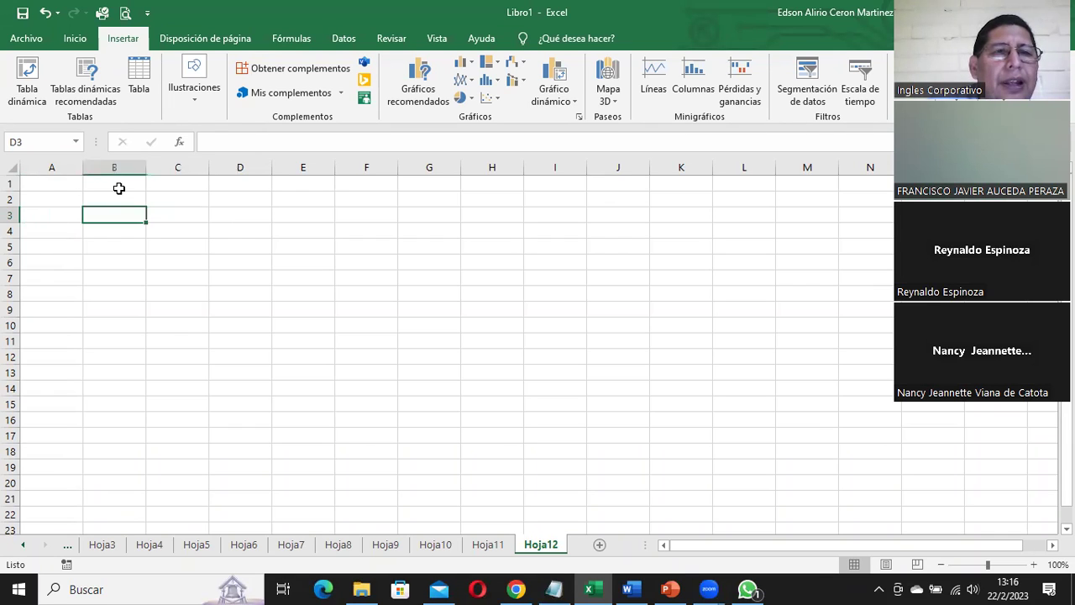
key("Left")
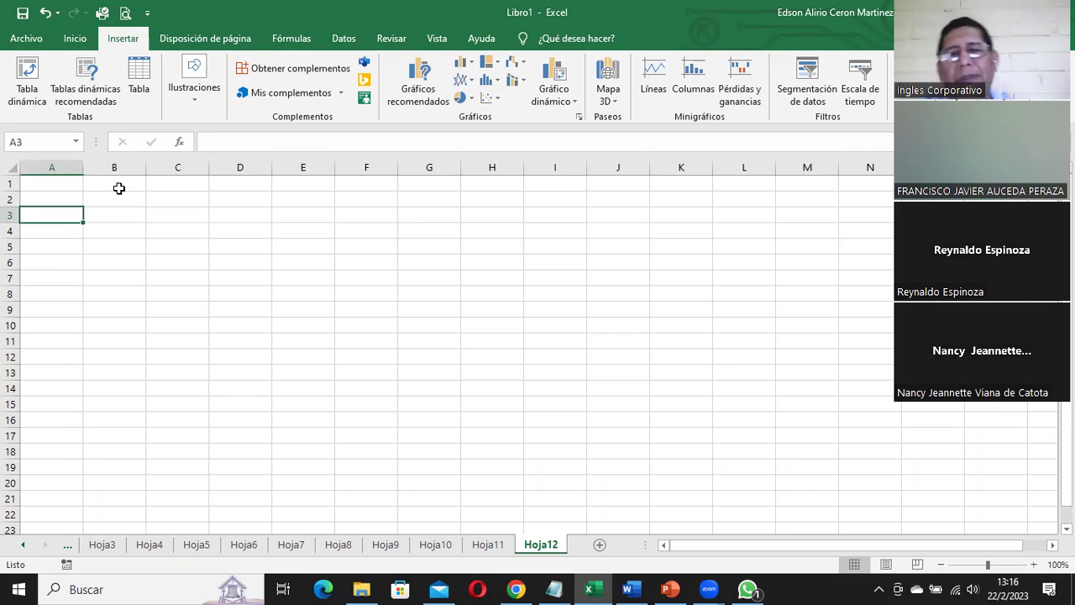
left_click(588, 589)
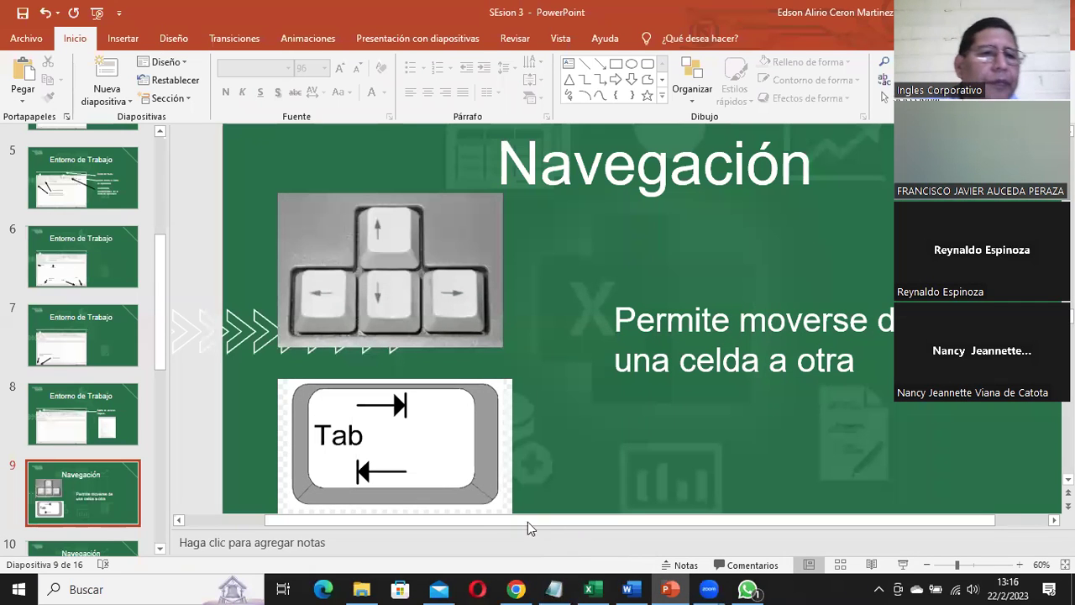
- Show slide 10, Navegación, pairing Bloq Mayús with the arrow keys
left_click(160, 550)
scroll(160, 550, "down", 1)
scroll(160, 550, "down", 1)
scroll(159, 548, "down", 1)
left_click(68, 435)
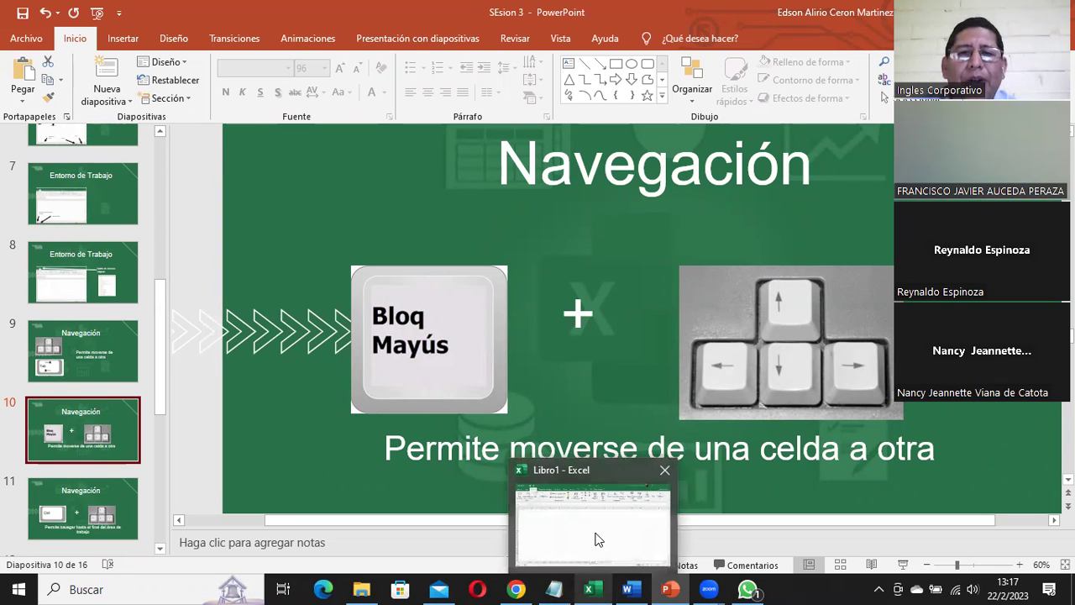
key("alt+Tab")
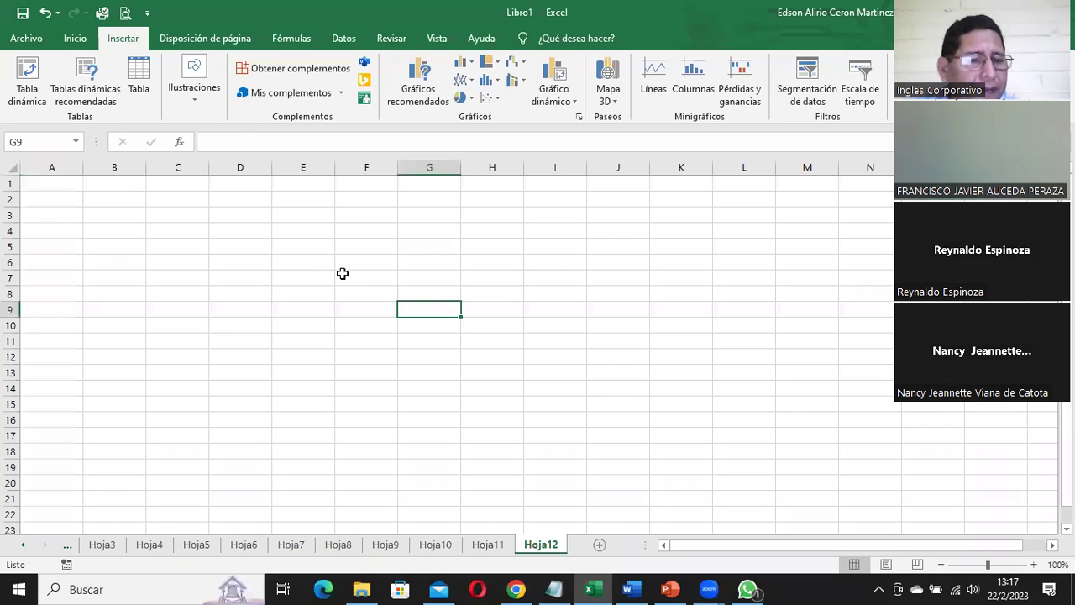
key("Right")
key("Right")
key("Right")
key("Right")
key("Right")
key("Right")
key("Right")
key("Left")
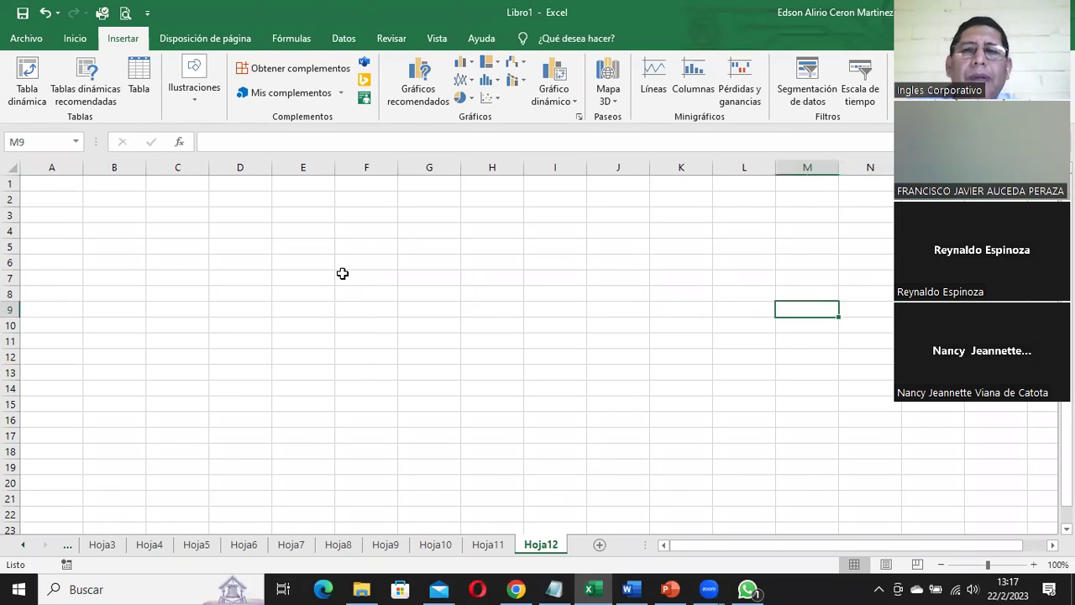
key("Left")
key("Left")
key("Left")
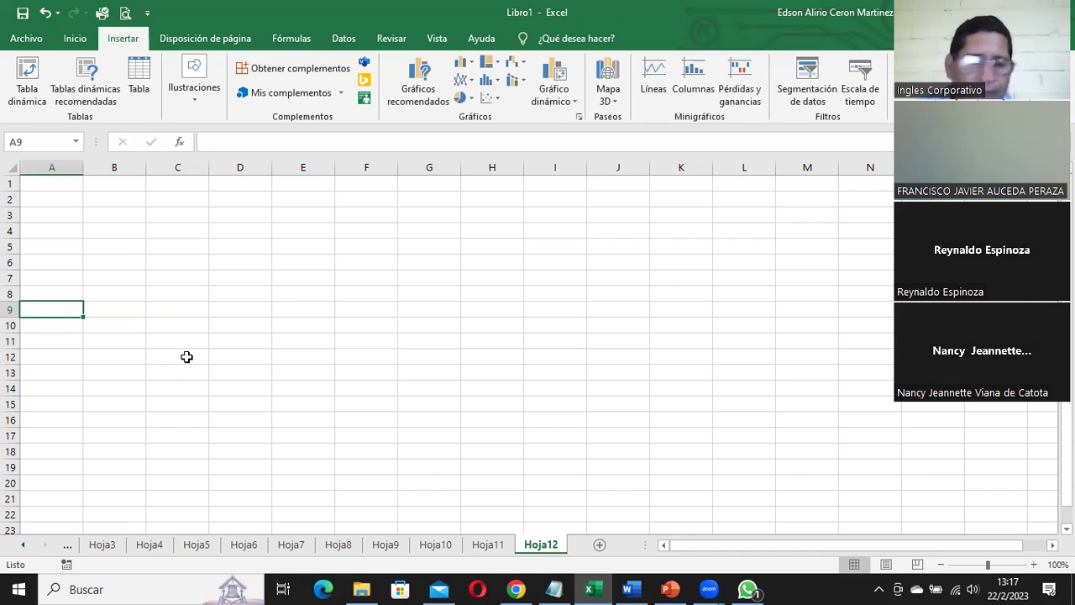
key("Right")
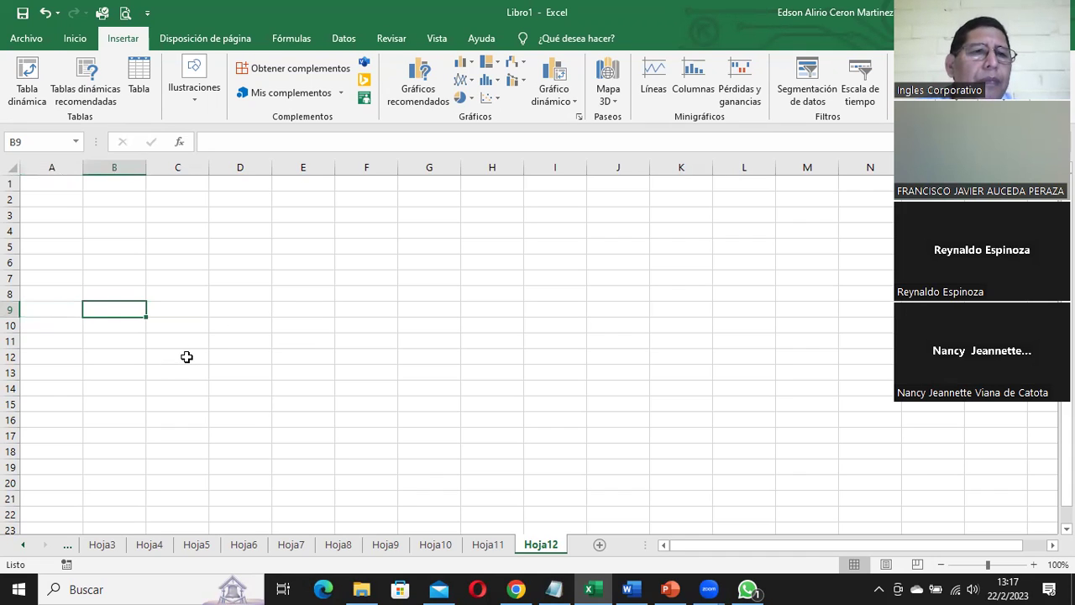
key("Right")
key("Right")
key("Right")
key("Left")
key("Left")
key("Left")
key("Left")
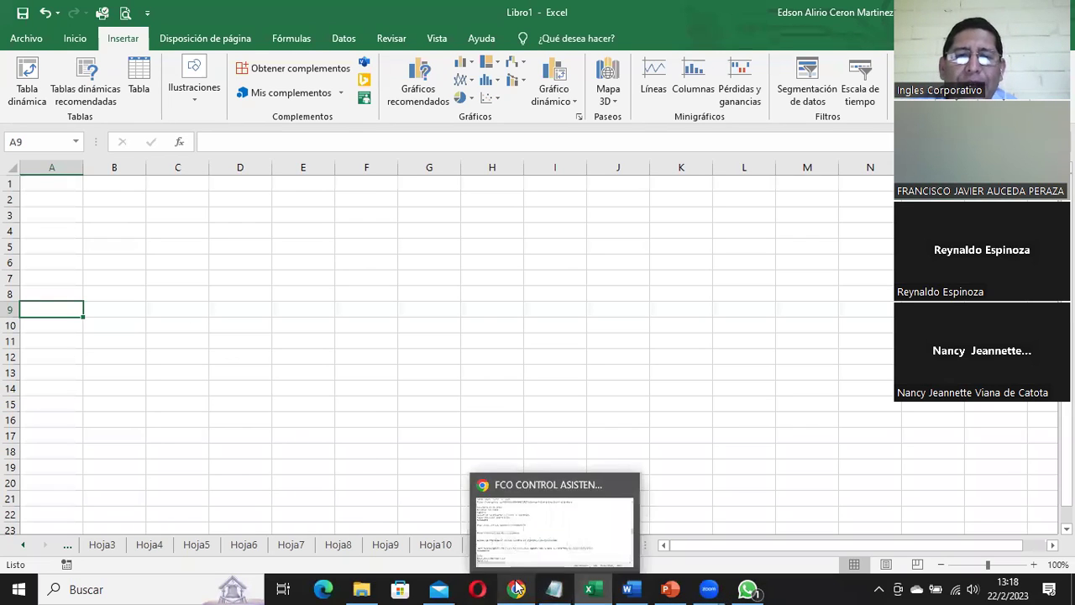
mouse_move(536, 587)
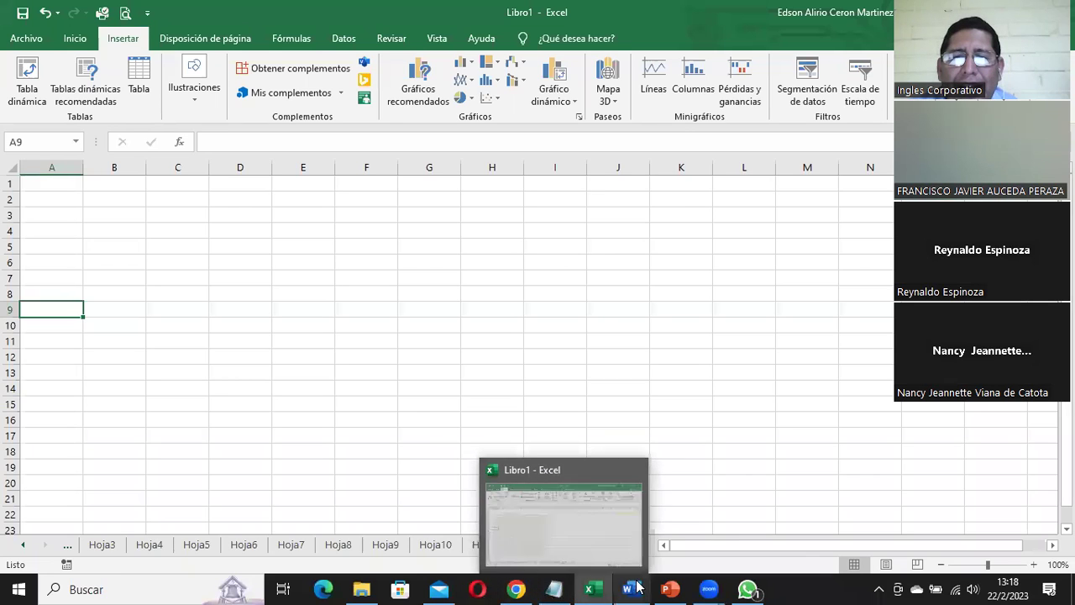
left_click(669, 589)
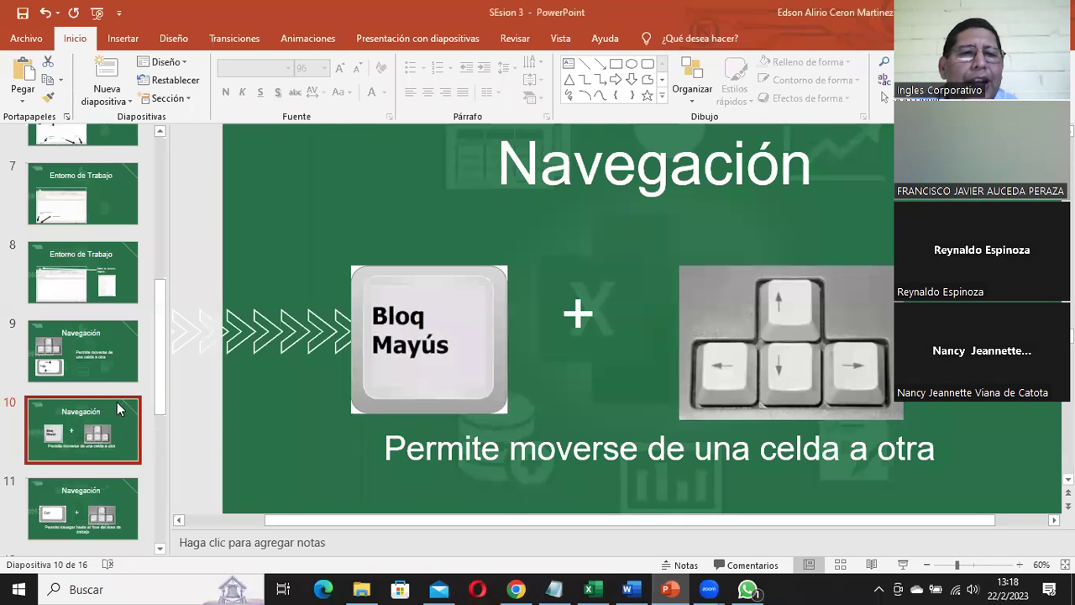
- Show slide 11 on Ctrl plus arrow keys, then make C5 active on Excel's Hoja12
left_click(99, 367)
left_click(99, 487)
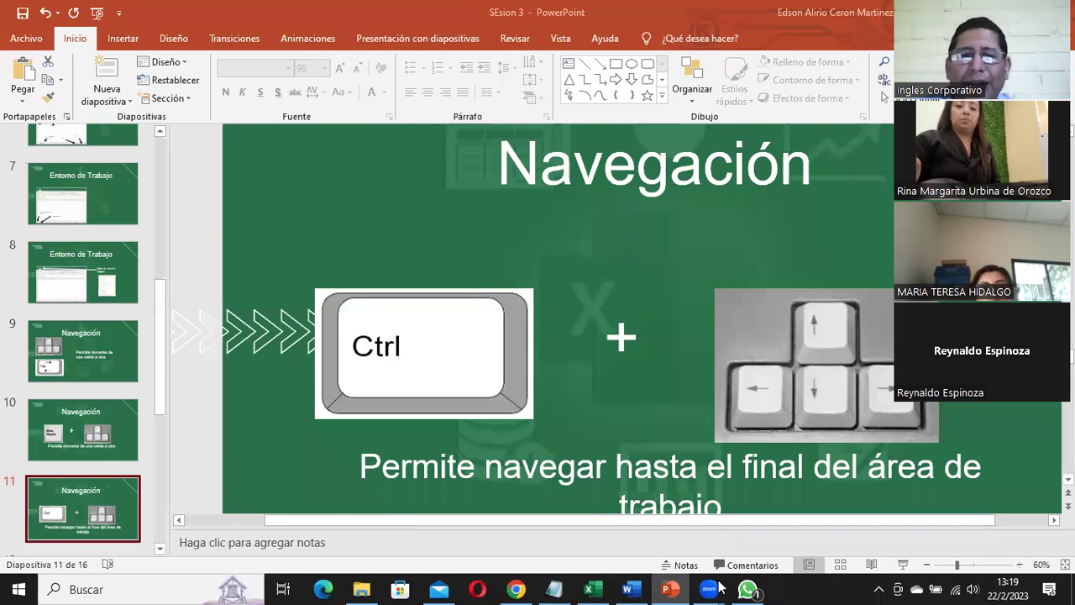
left_click(589, 589)
left_click(177, 239)
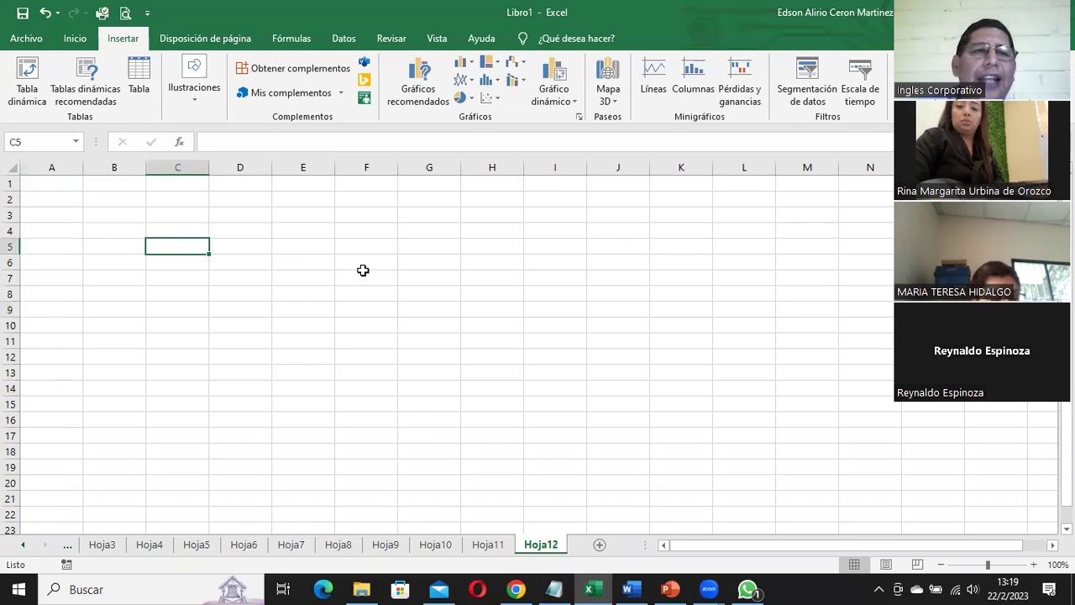
key("ctrl+Right")
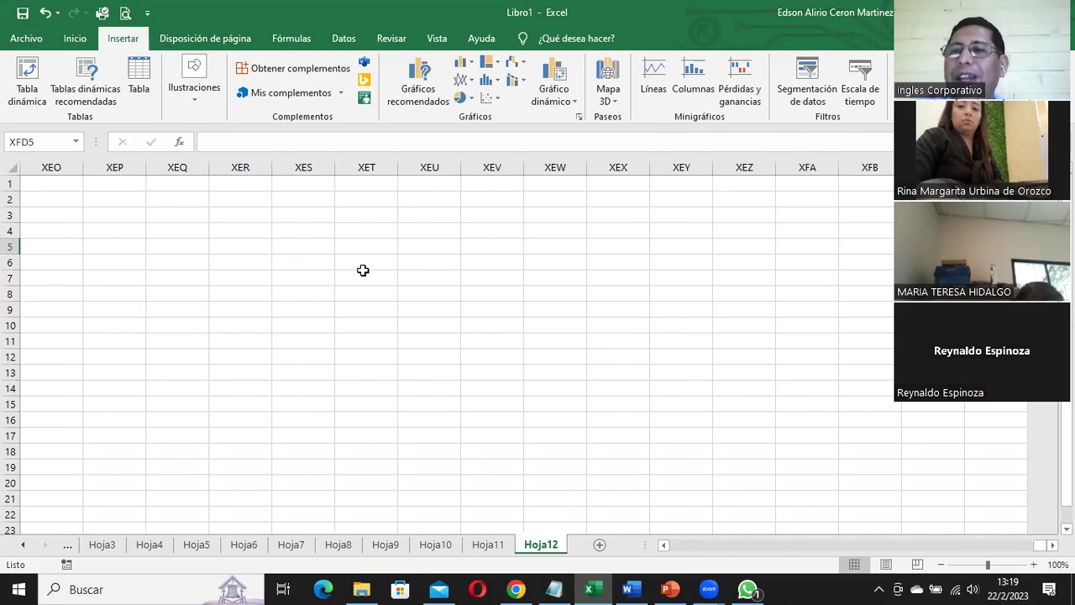
key("ctrl+Down")
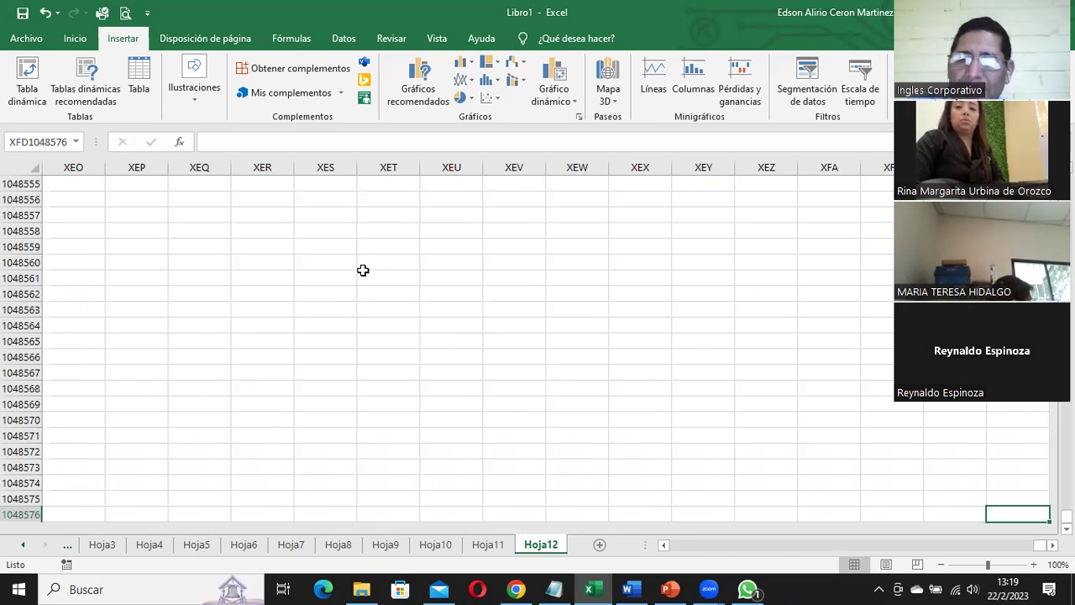
key("ctrl+Left")
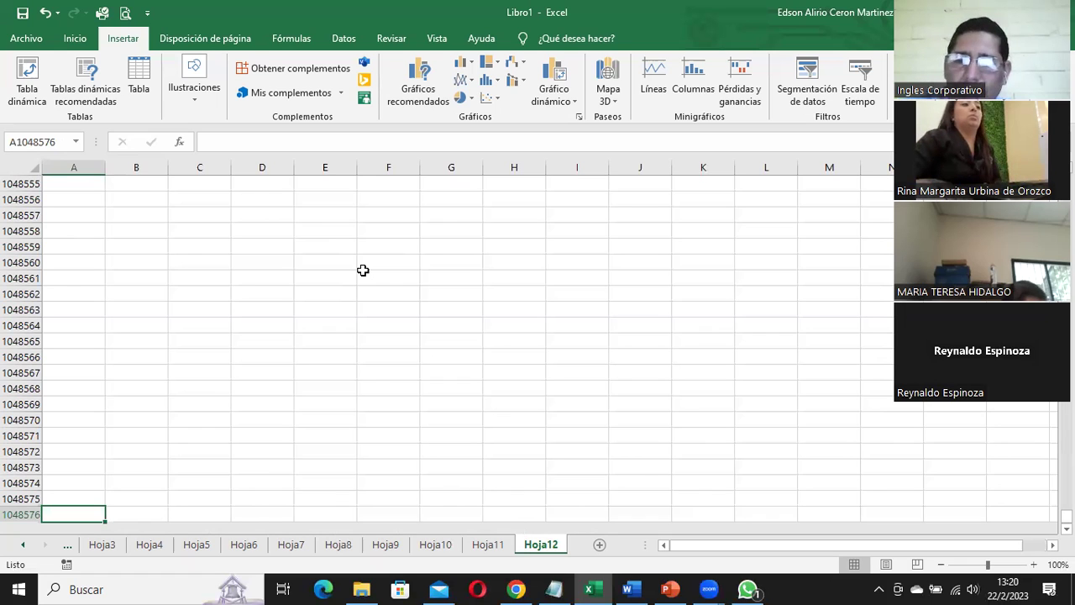
key("Up")
key("Up")
key("Up")
key("Up")
key("Up")
key("ctrl+Up")
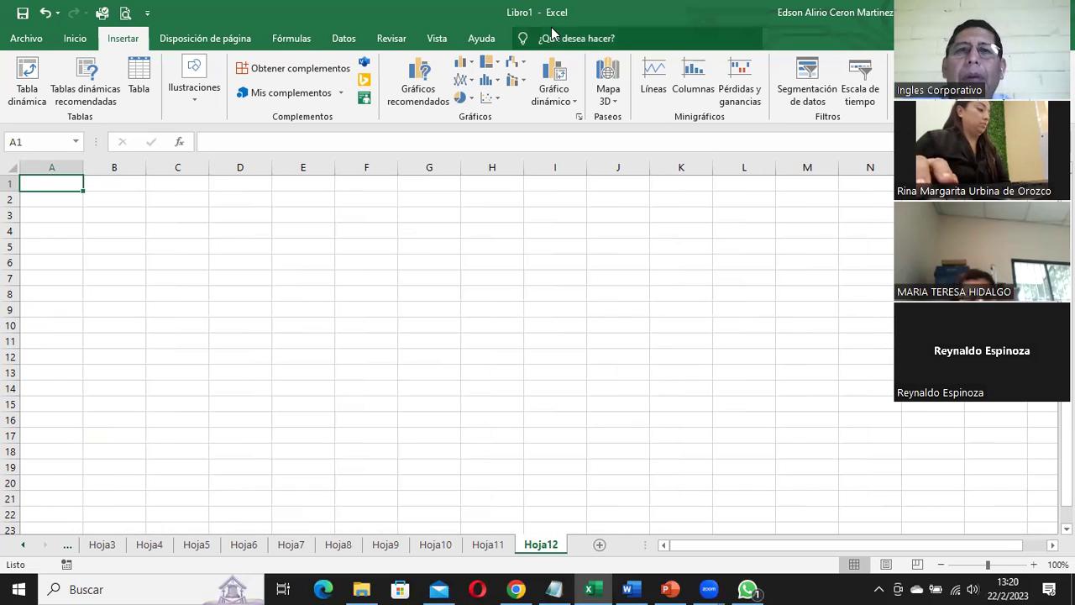
- Advance to slide 12, Selección correlativa, then make C4 the active cell in Excel
left_click(669, 588)
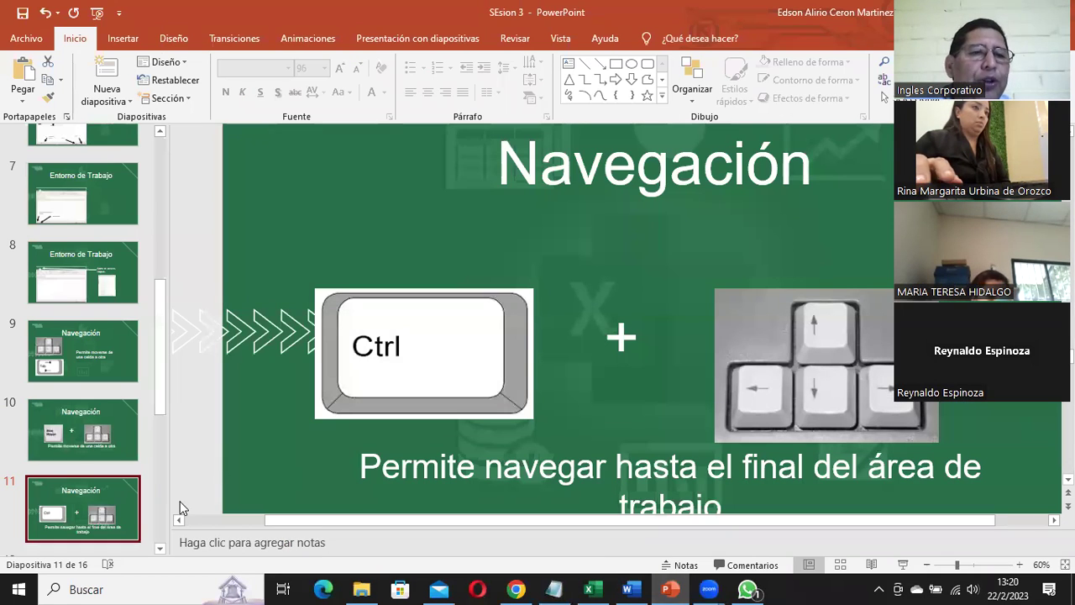
scroll(162, 551, "down", 2)
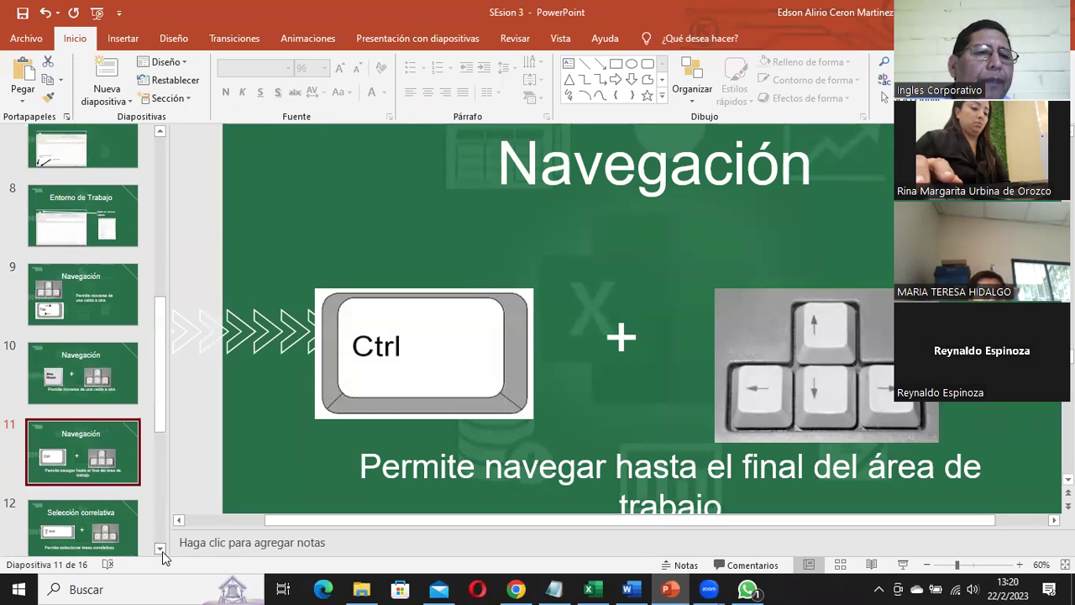
key("Down")
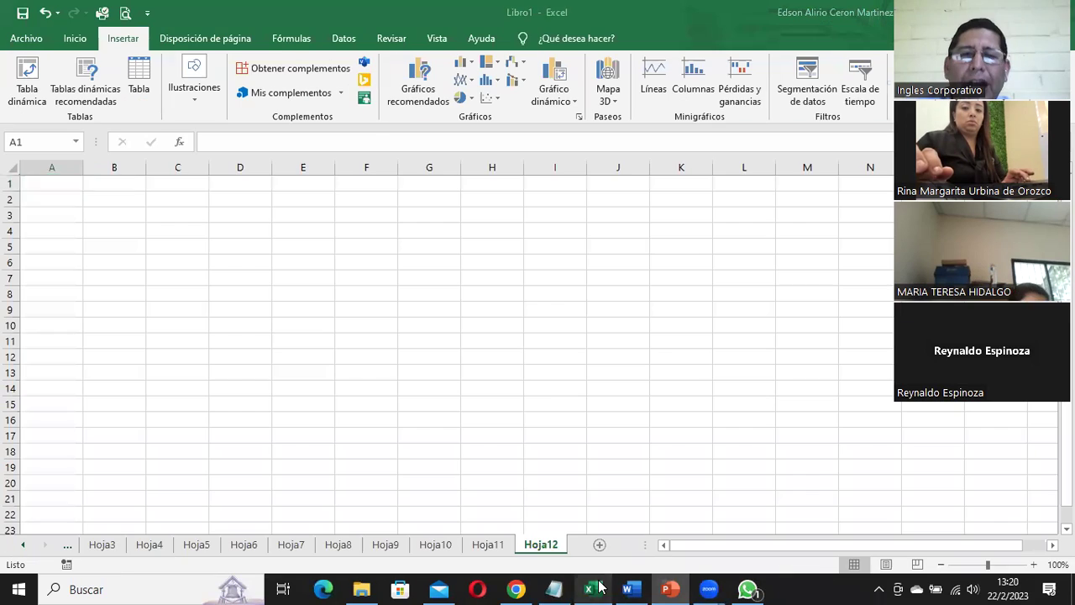
left_click(589, 589)
left_click(171, 230)
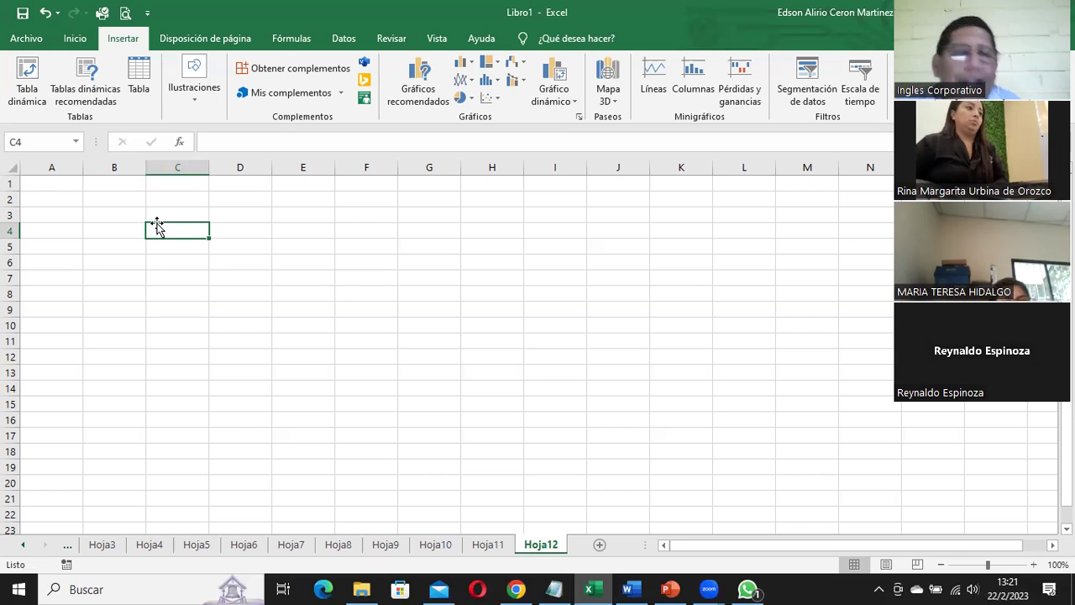
- Extend the selection from C4 with Shift+Right and Shift+Down to cover C4:I15
key("shift+Right")
key("shift+Right")
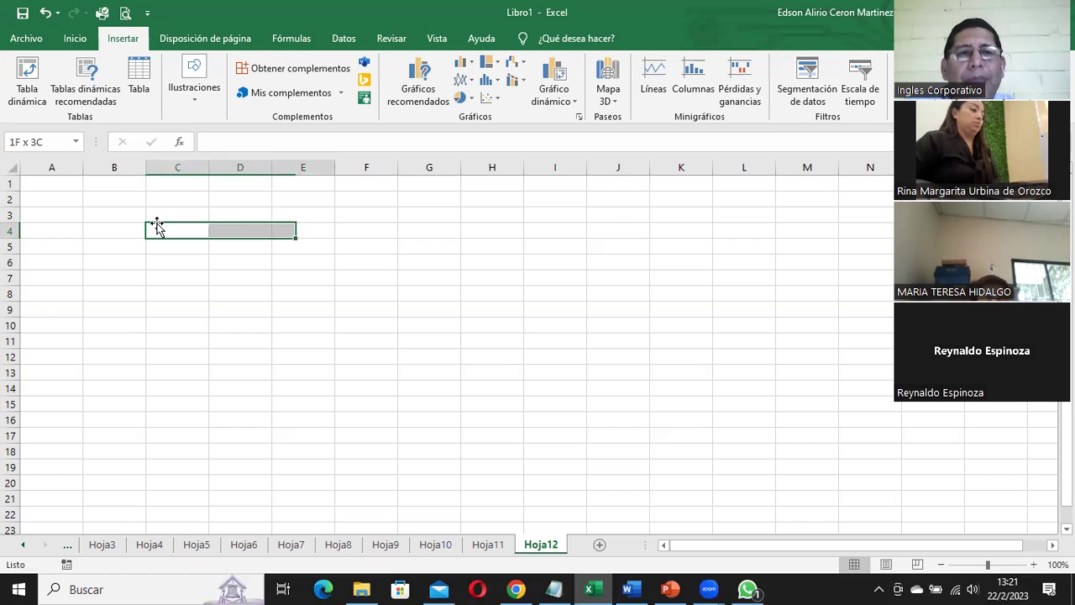
key("shift+Right")
key("shift+Right")
key("shift+Right")
key("shift+Right")
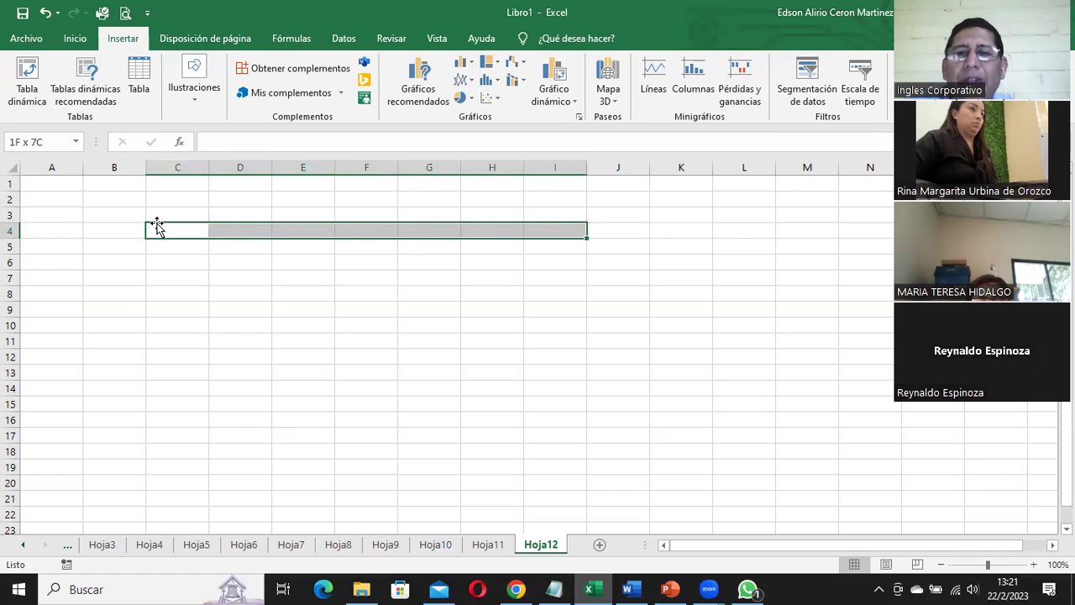
key("shift+Down")
key("shift+Down")
key("shift+Down")
key("shift+Down")
key("shift+Down")
key("shift+Down")
key("shift+Down")
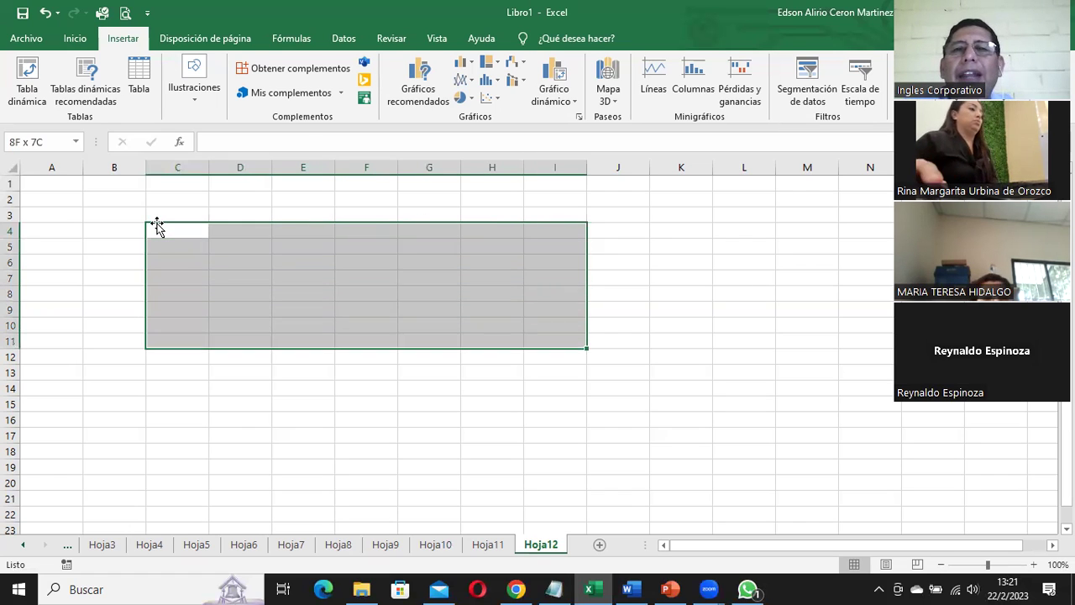
key("shift+Down")
key("shift+Down")
key("shift+Down")
key("shift+Down")
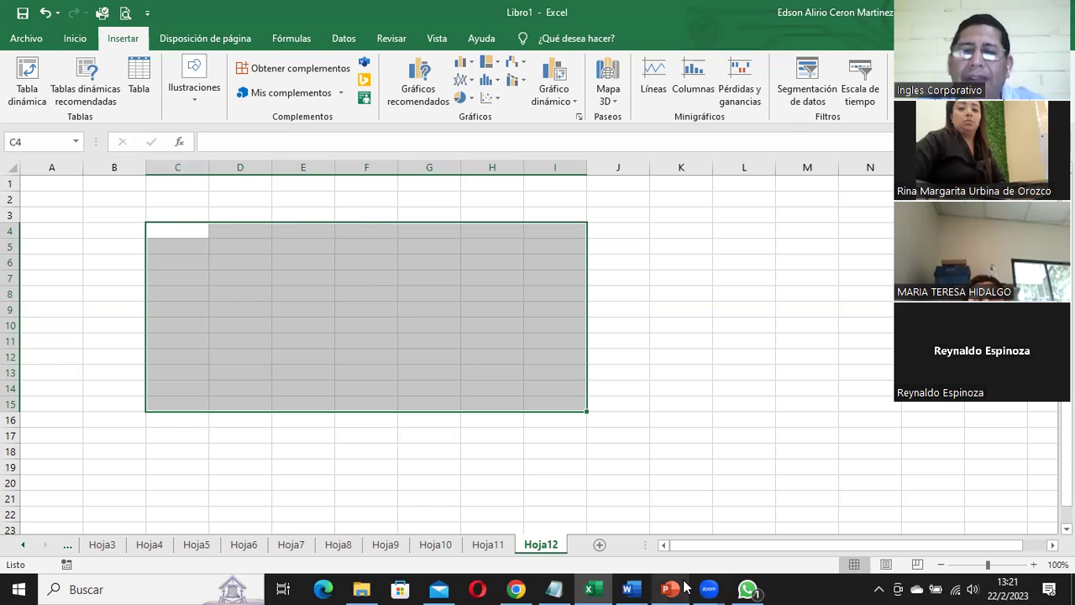
- Bring PowerPoint forward and display slide 13, 'Selección correlativa con mayor desplazamiento'
mouse_move(682, 582)
left_click(668, 541)
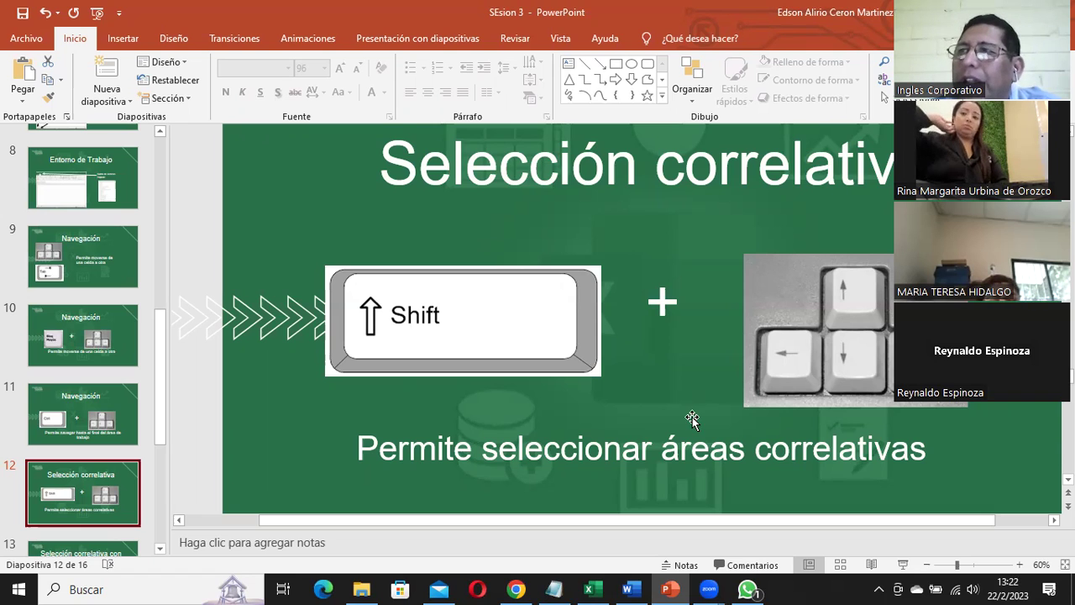
left_click(154, 546)
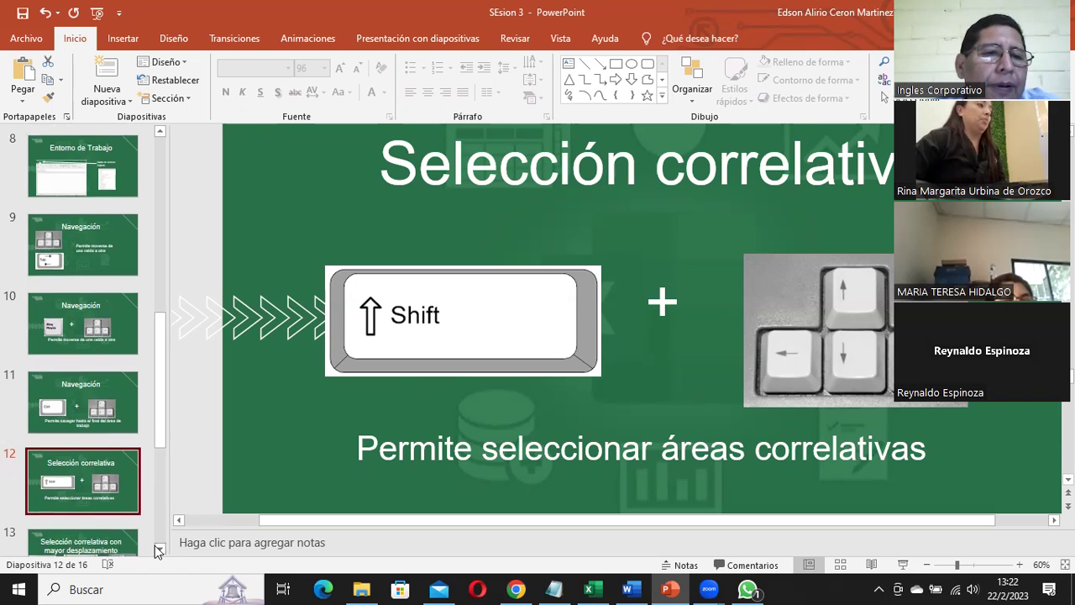
left_click(107, 497)
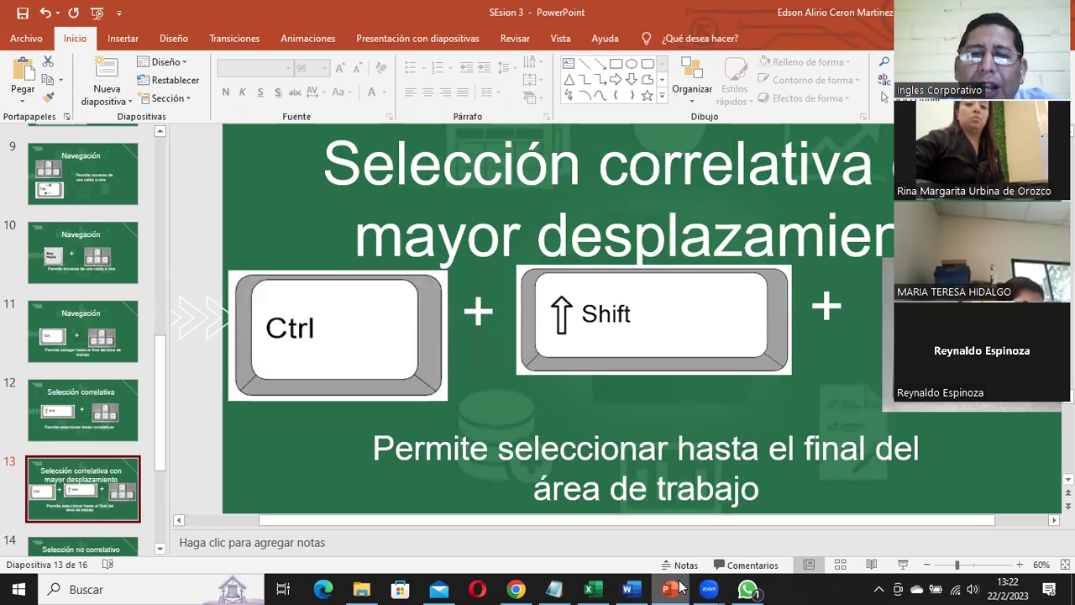
- In Excel, extend a selection from G5 to the last column, then select G1:G6
mouse_move(597, 587)
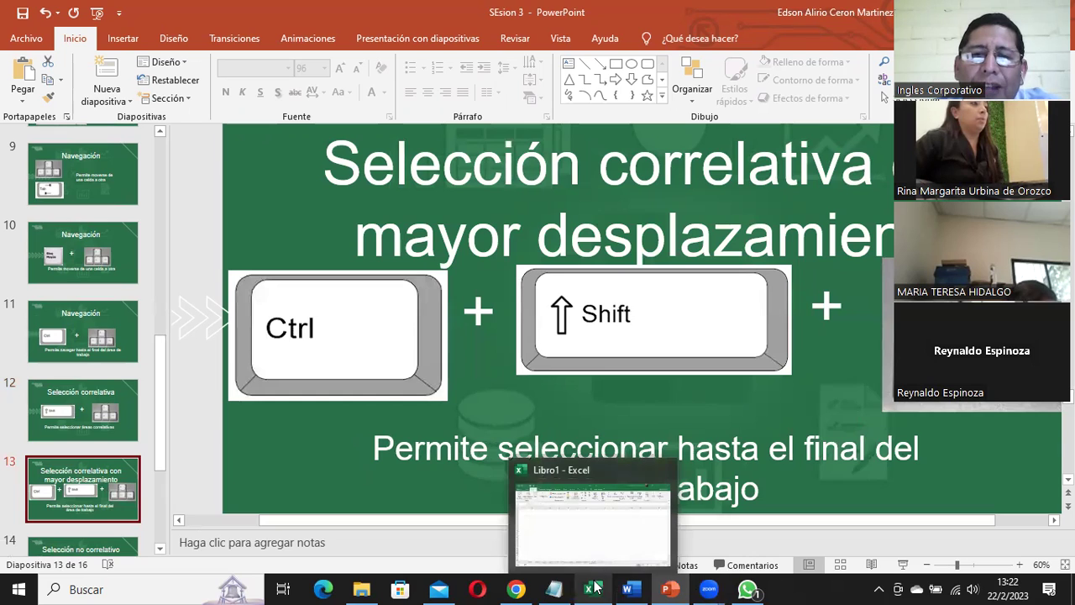
left_click(598, 546)
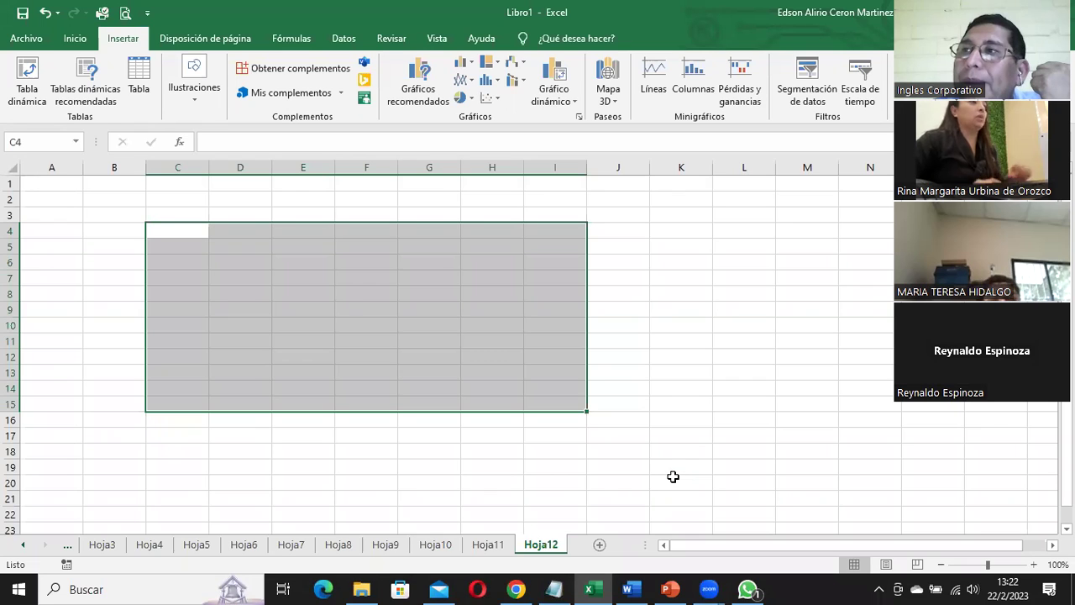
left_click(622, 298)
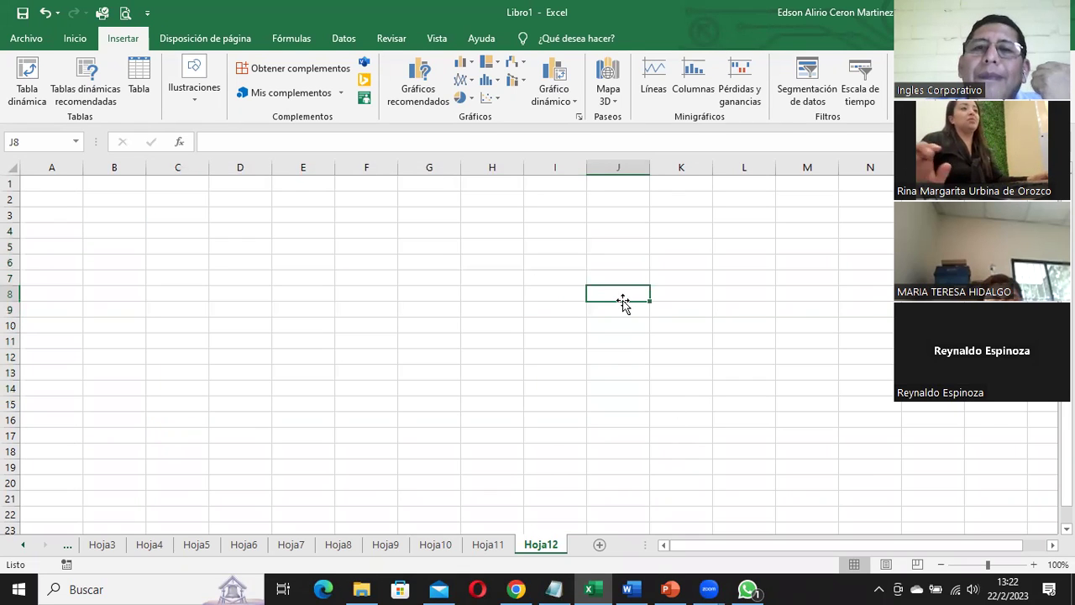
left_click(416, 248)
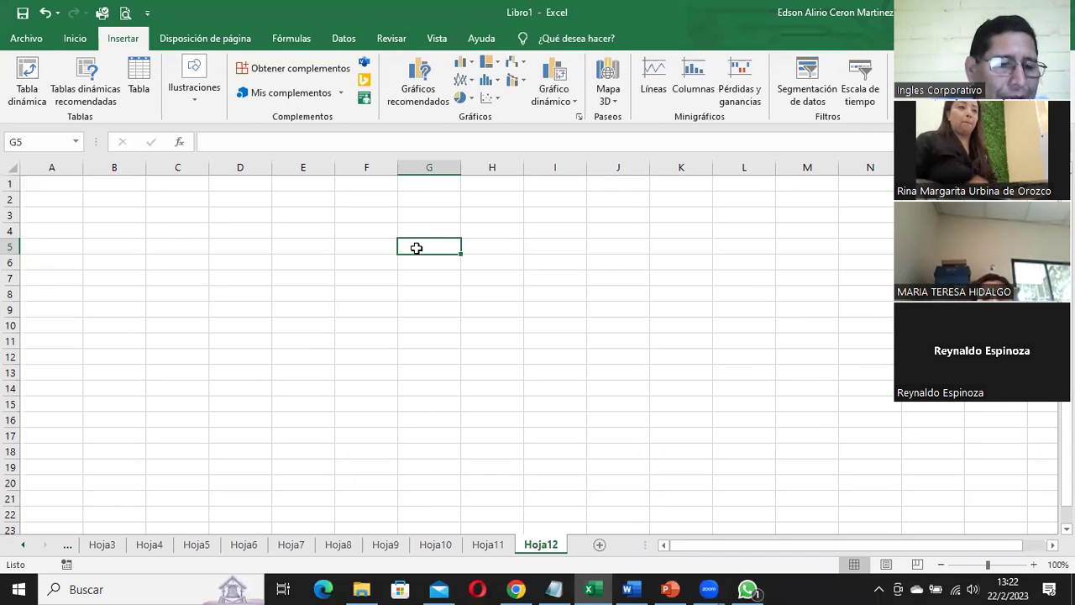
key("ctrl+shift+Right")
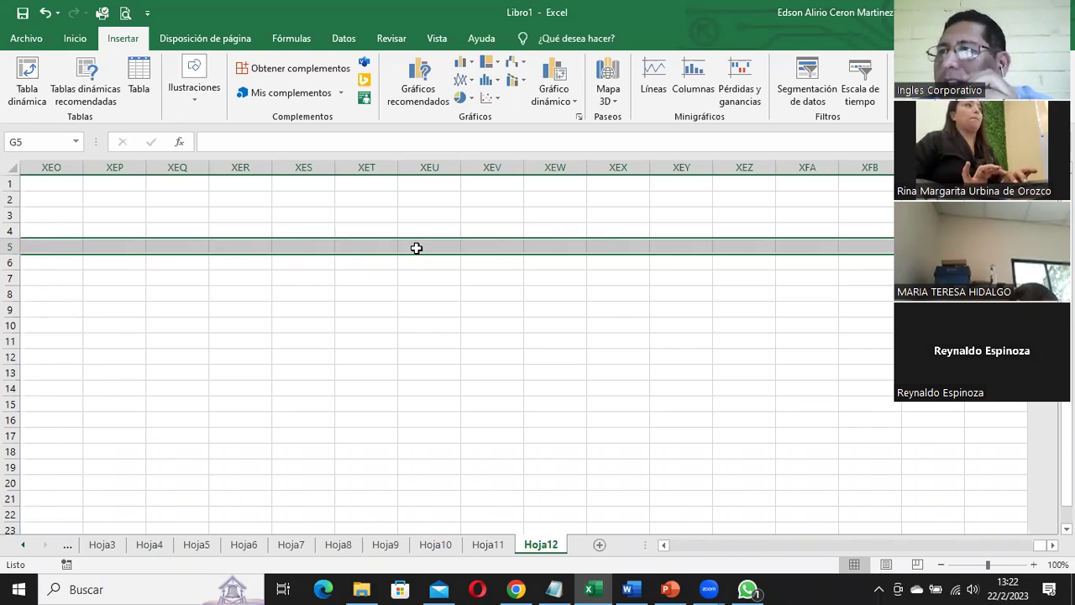
key("Down")
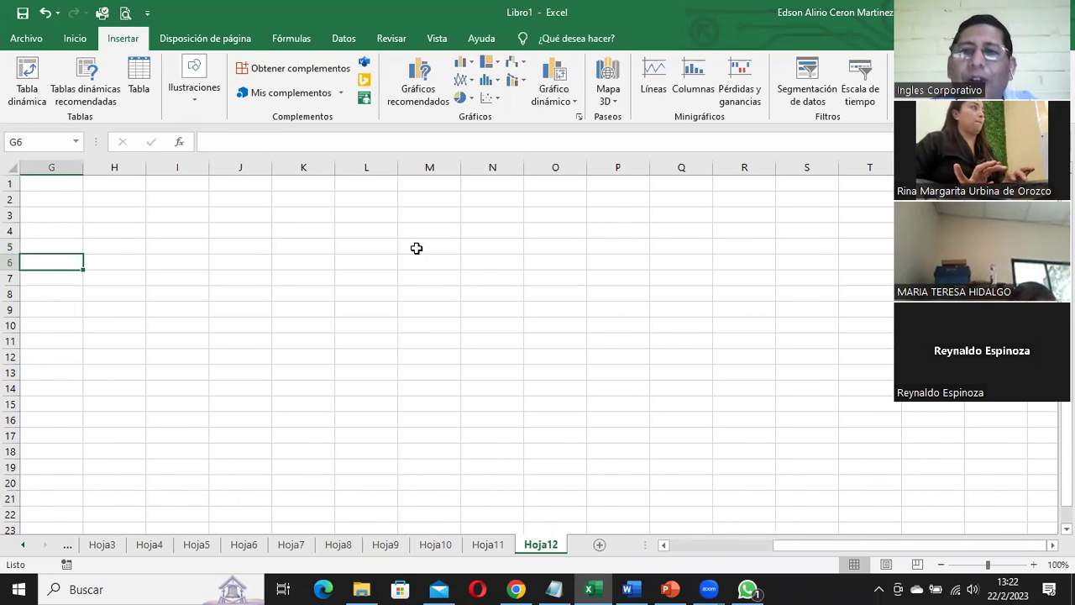
key("ctrl+shift+Up")
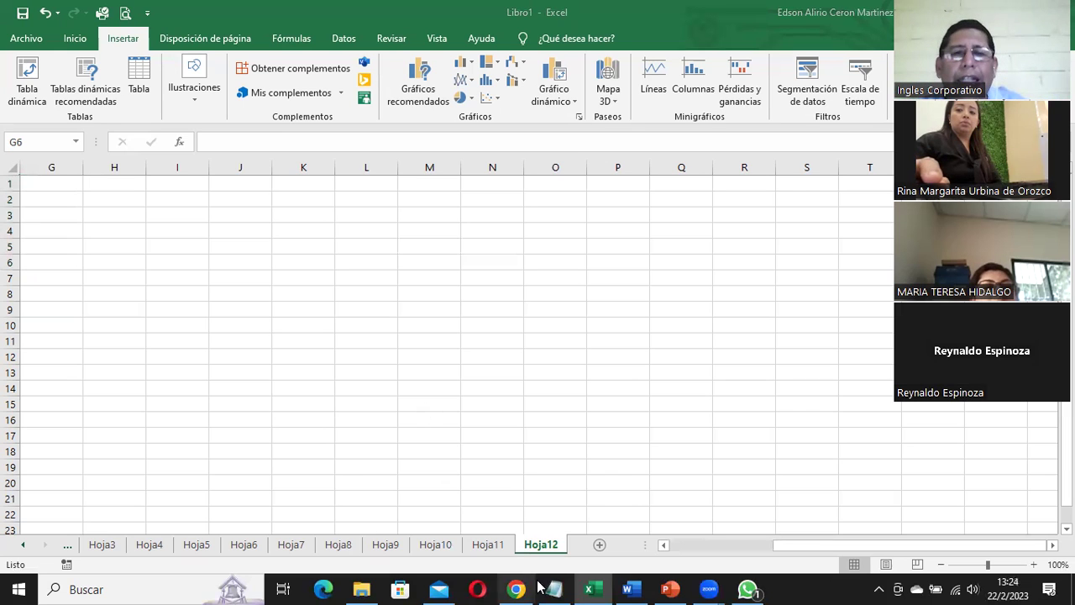
- Return to the SEsion 3 presentation and scroll the thumbnails to slide 13
left_click(670, 589)
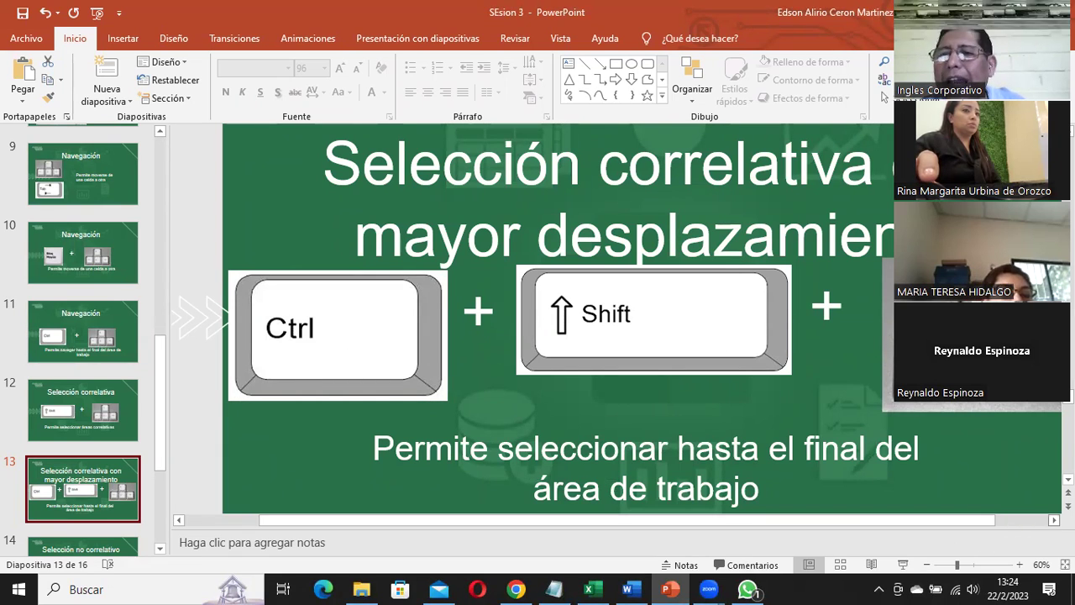
left_click_drag(985, 521, 1032, 521)
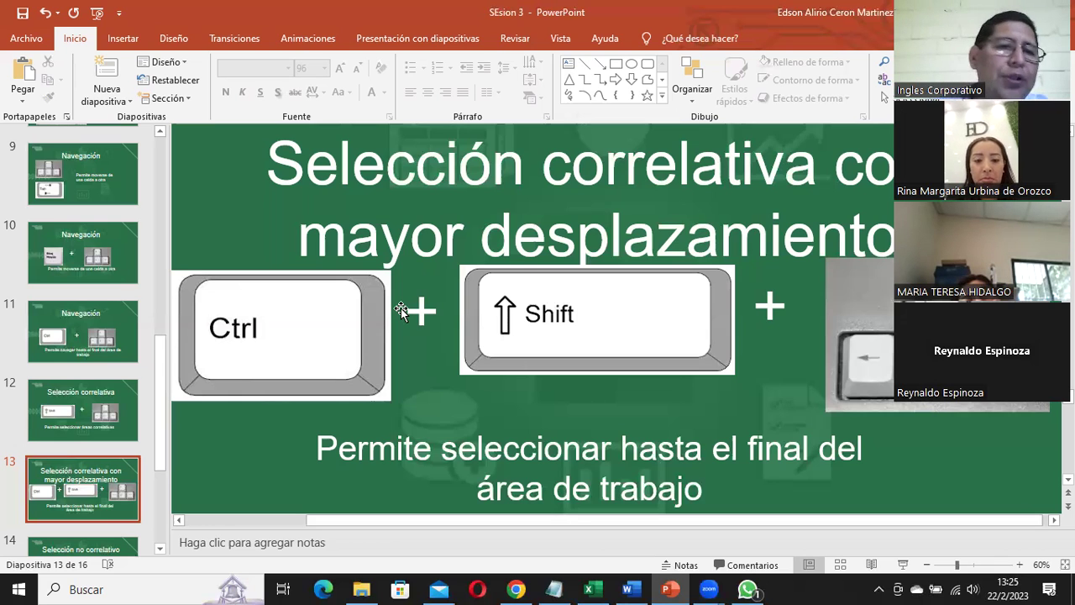
left_click(161, 550)
left_click(161, 550)
left_click(161, 550)
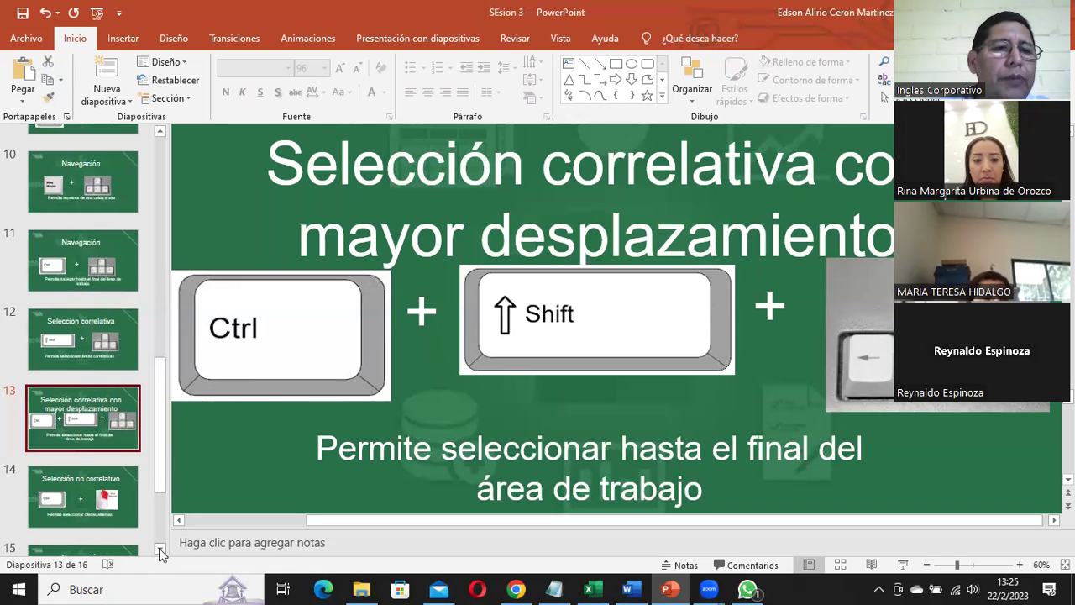
- Switch back to Excel and enter the word 'clic' in cell M8 of Hoja12
left_click(596, 587)
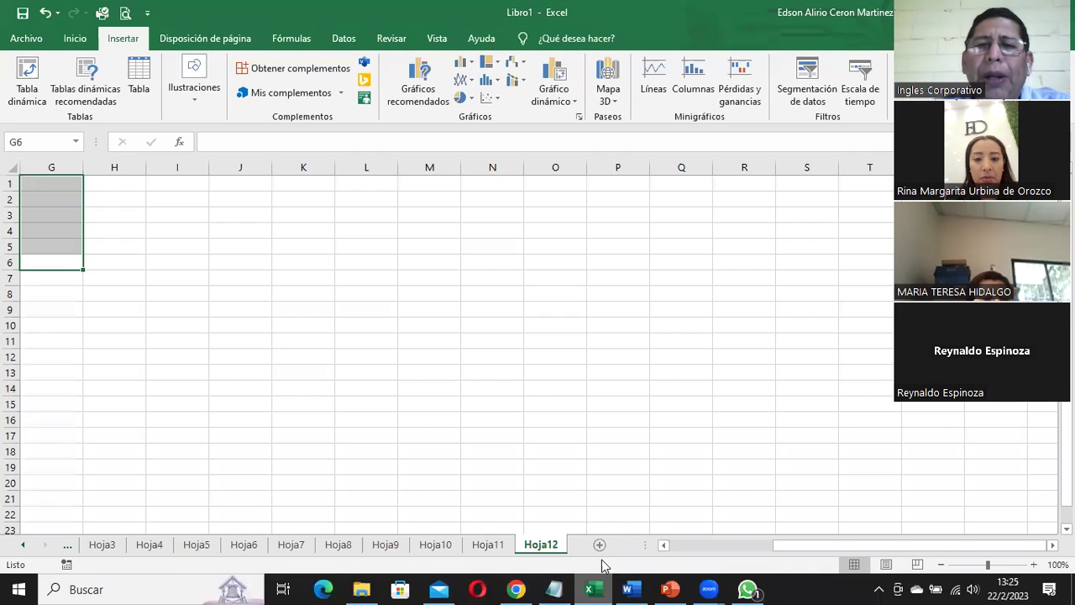
left_click(415, 291)
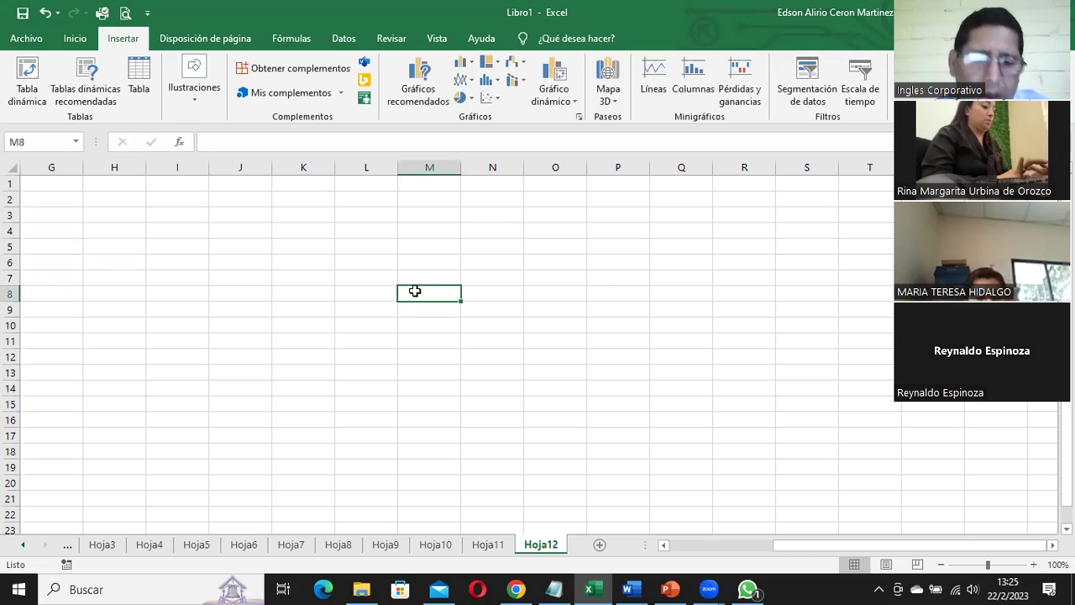
type("clic")
key("Return")
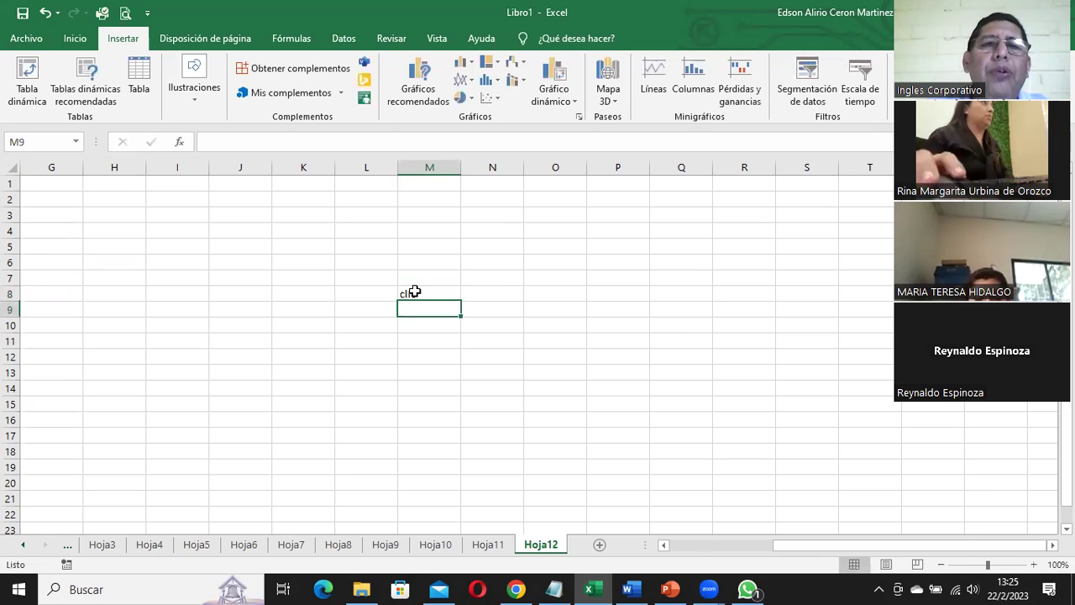
- Zoom the sheet in to 170% and move the active cell to A2
left_click(1032, 565)
left_click(1032, 565)
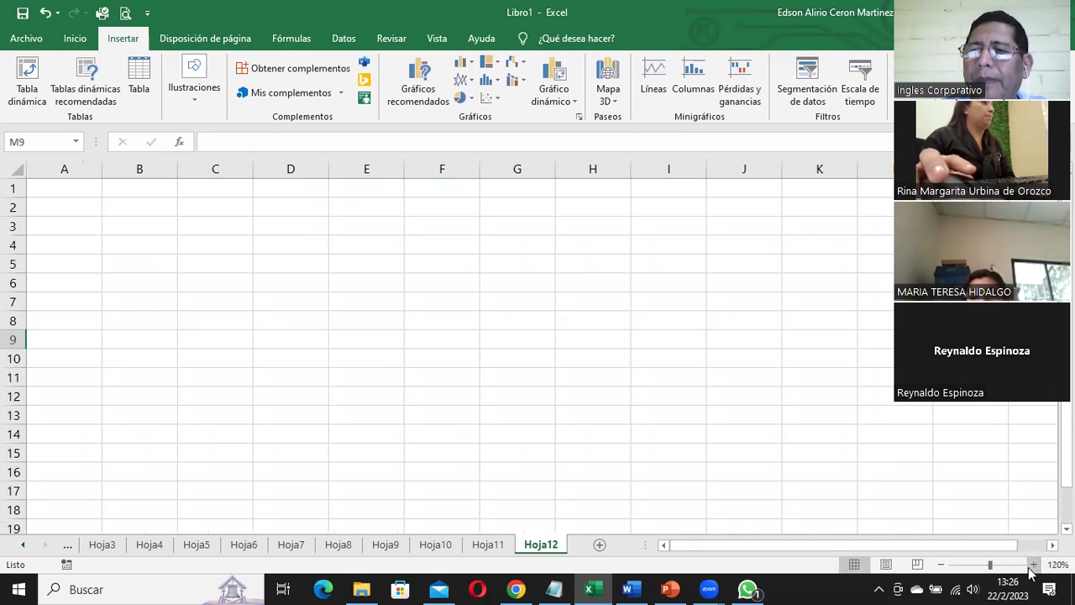
left_click(1034, 563)
left_click(1035, 563)
left_click(1034, 564)
left_click(1034, 565)
left_click(1034, 565)
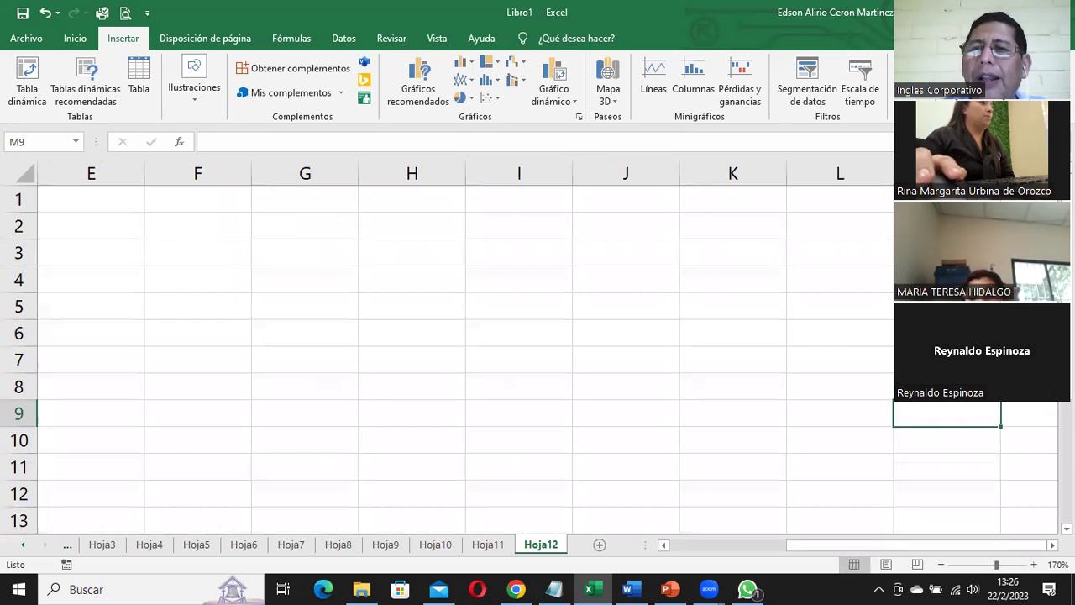
key("Up")
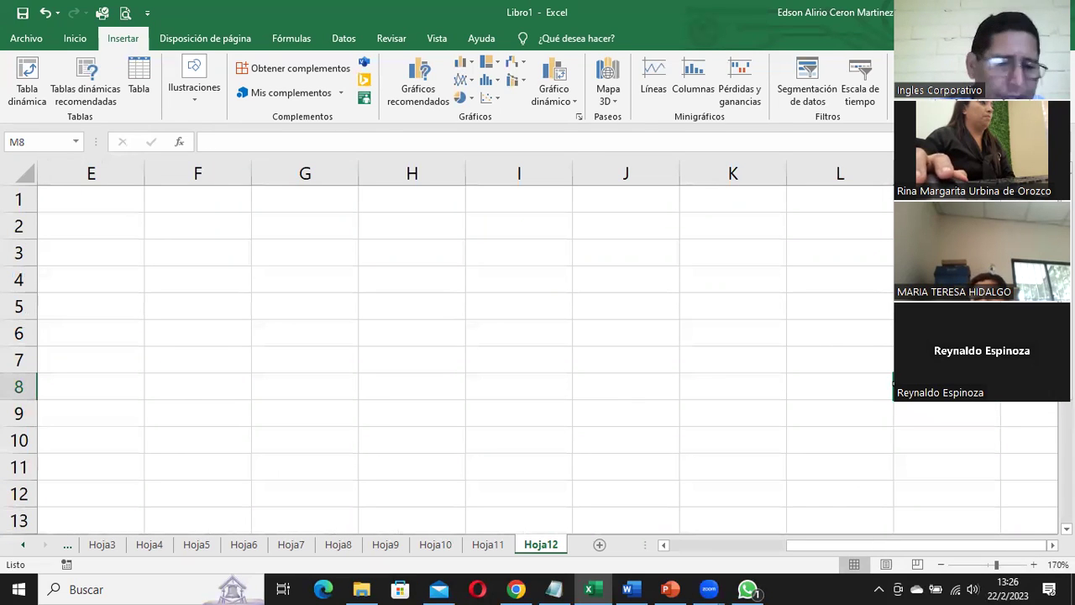
key("Home")
key("Up")
key("Up")
key("Up")
key("Up")
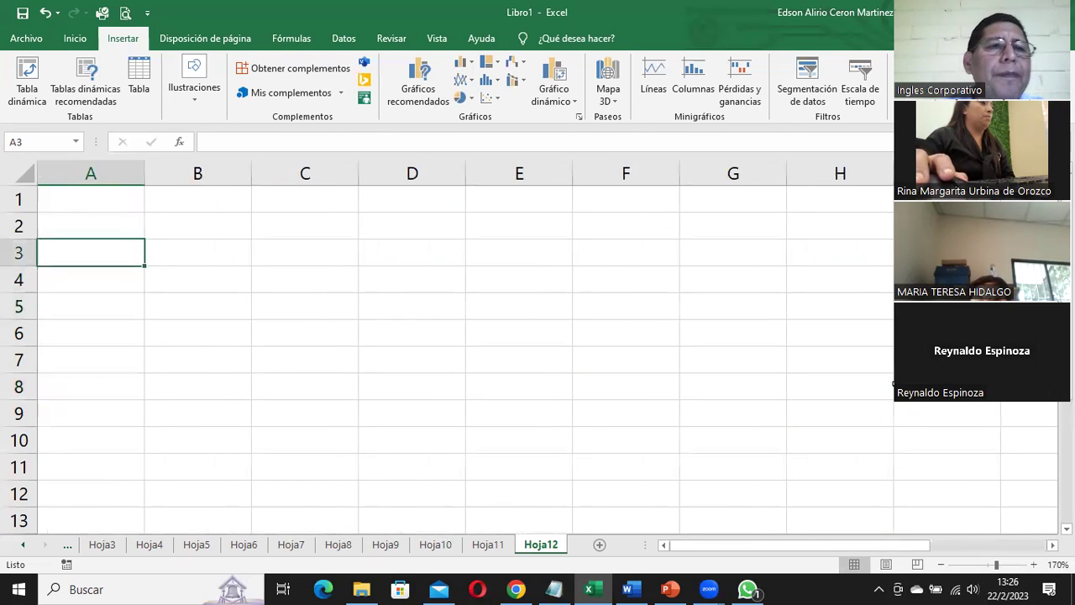
key("Up")
- Enter 'clic derecho', 'clic secundario', 'clic' and 'doble clic' in cells A2 to A5
type("clic")
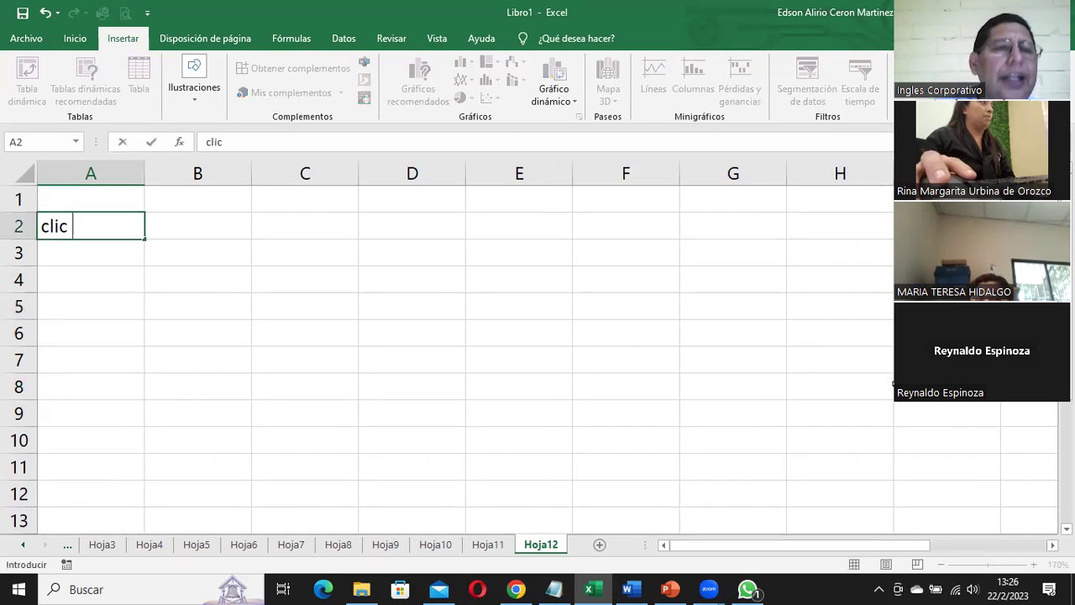
type(" derech")
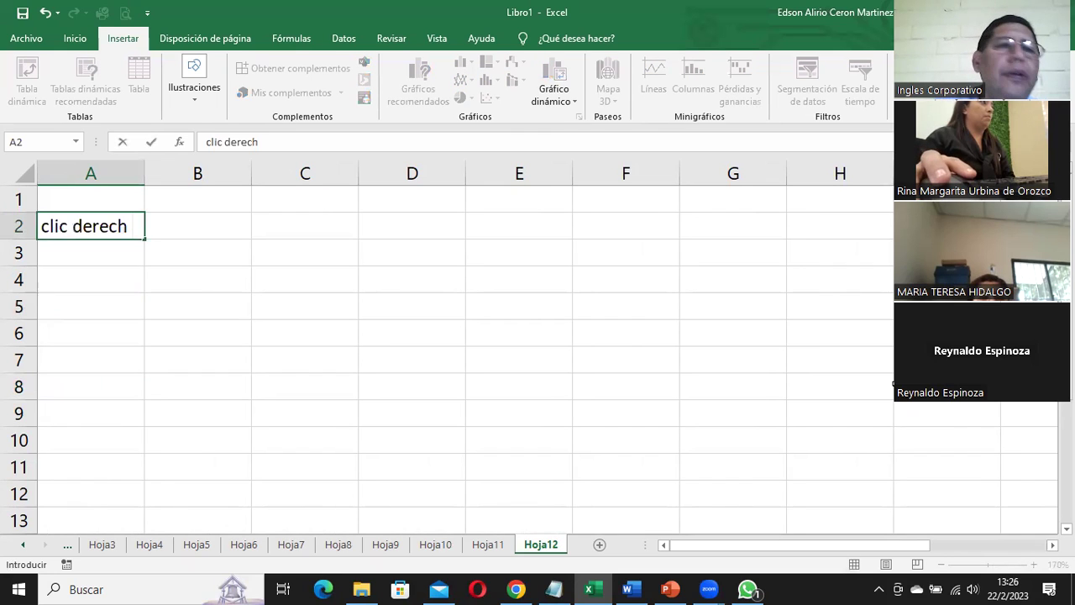
type("o")
key("Return")
type("clic secu")
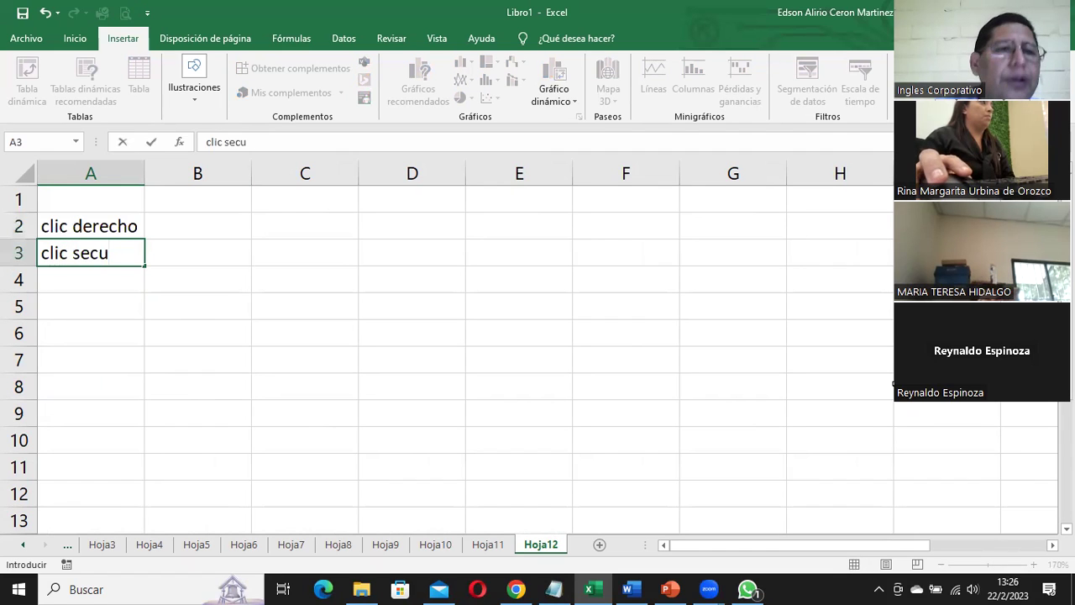
type("ndario")
key("Return")
type("cli")
key("Return")
type("doble")
key("BackSpace")
key("BackSpace")
type("ic")
key("Return")
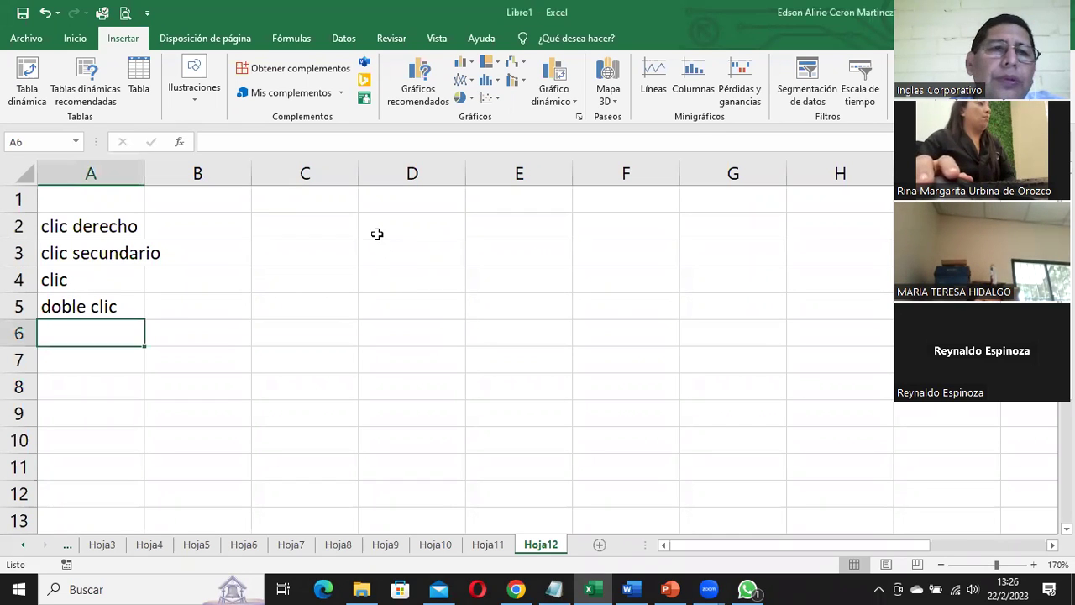
left_click(374, 225)
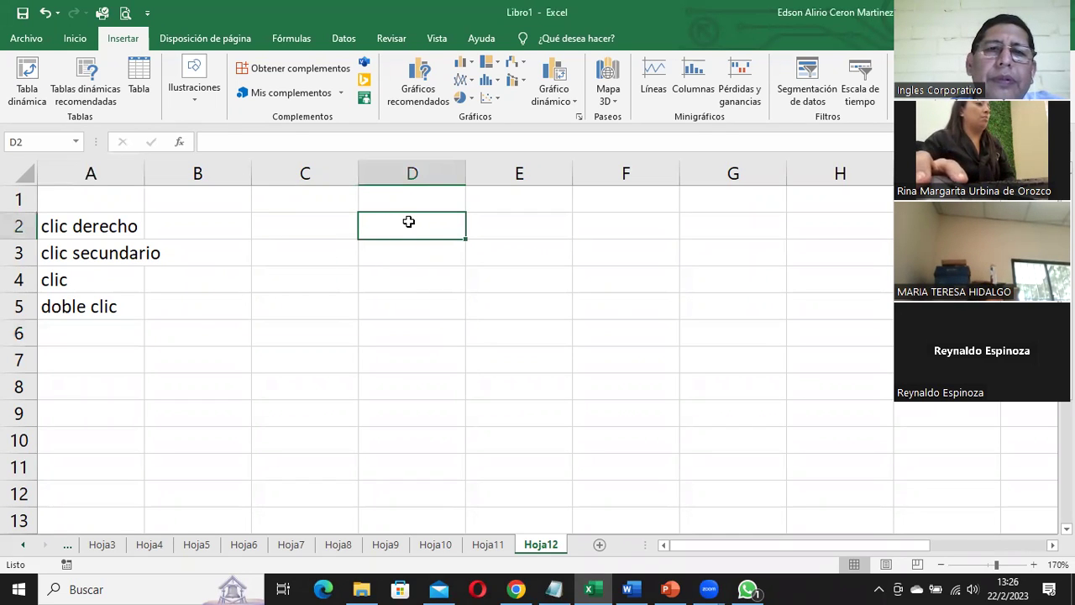
left_click(406, 258)
left_click(397, 280)
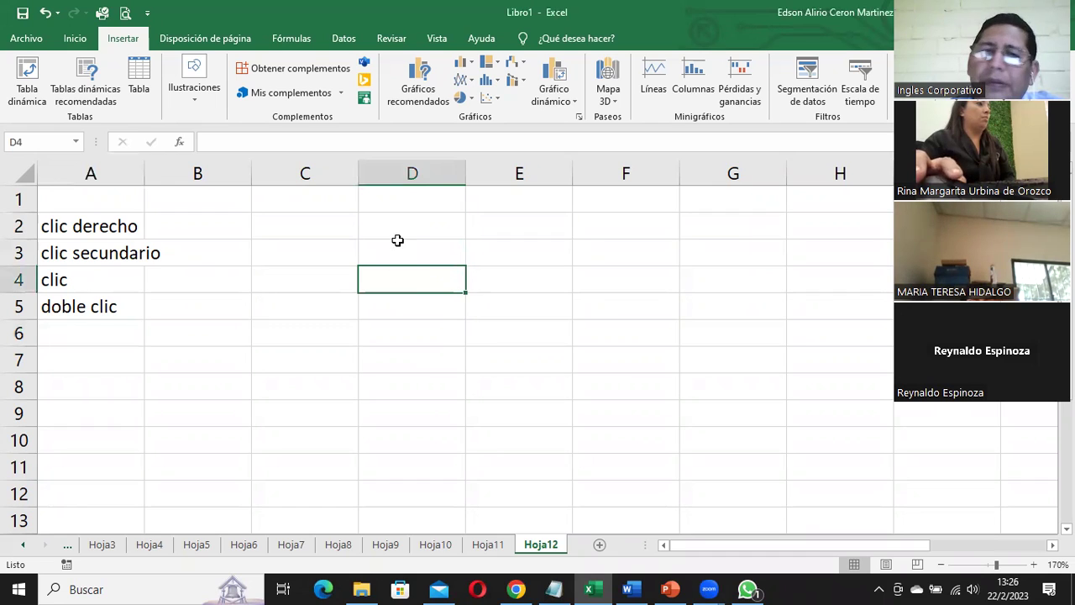
left_click(374, 225)
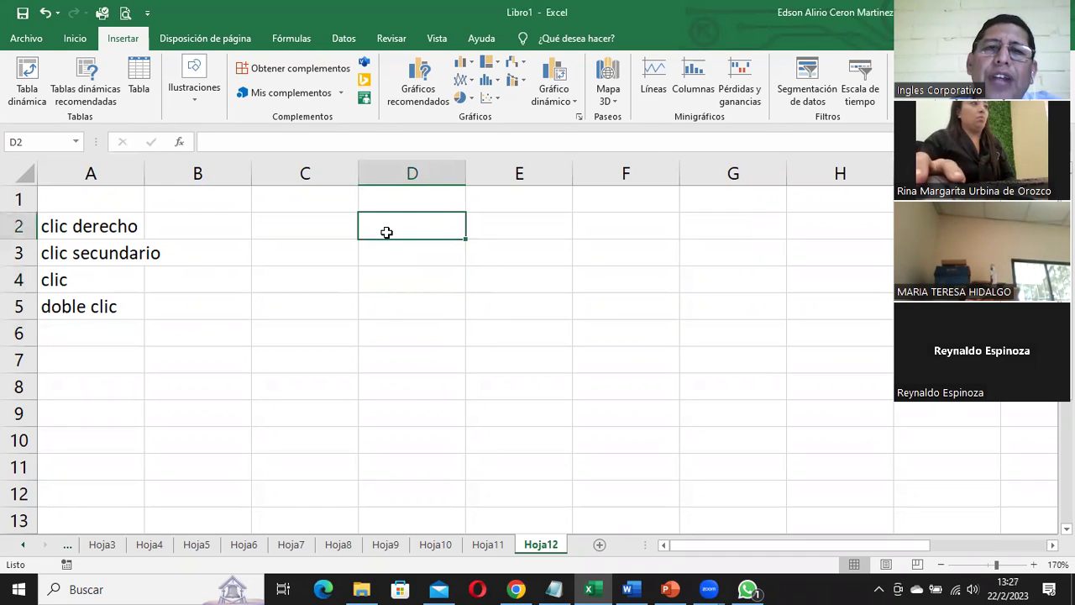
right_click(387, 221)
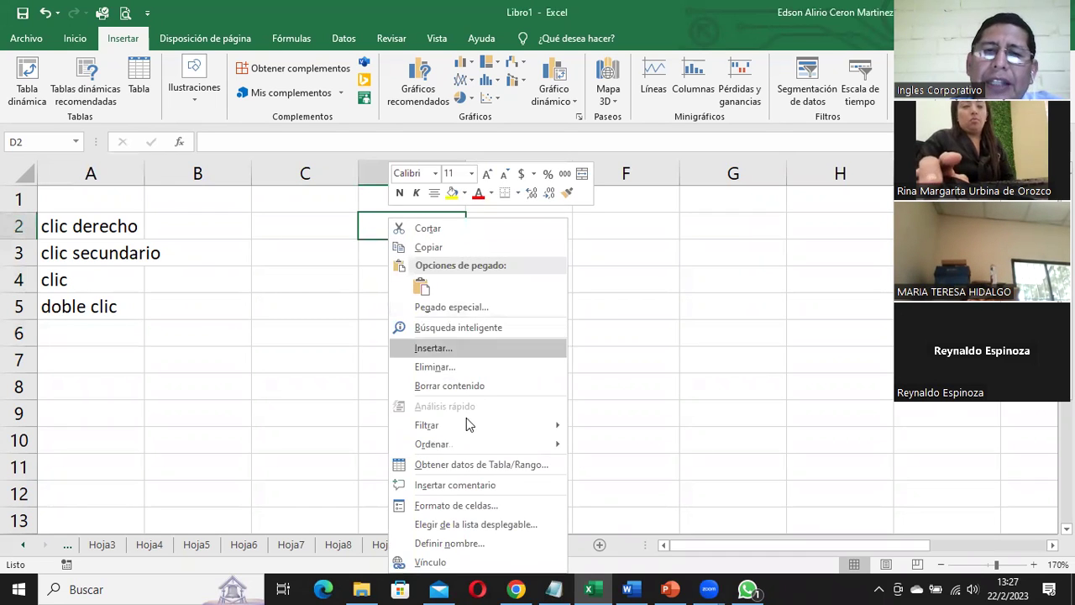
left_click(649, 258)
right_click(498, 228)
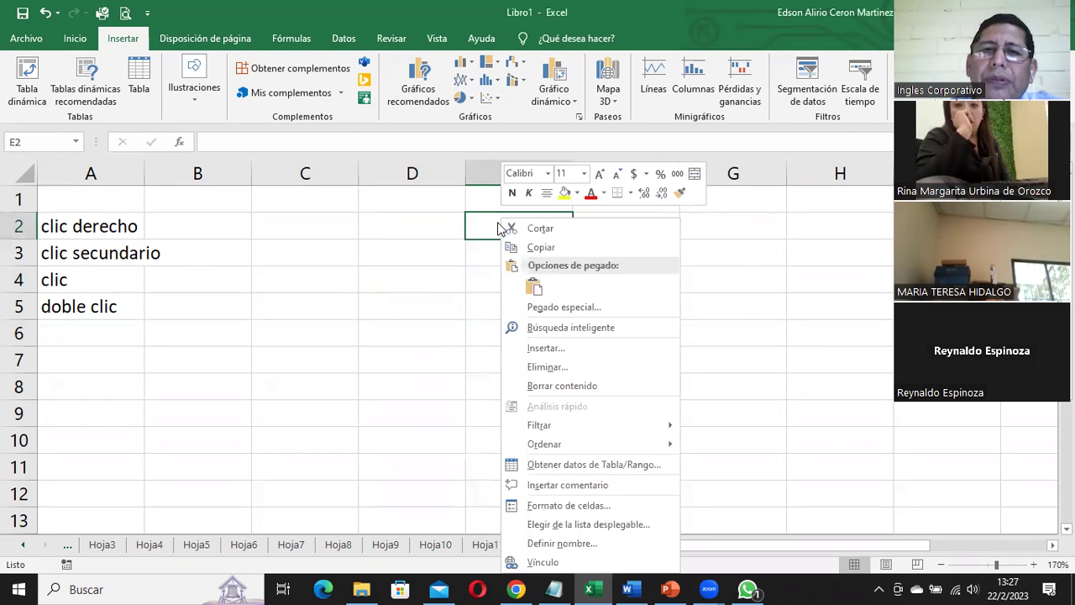
left_click(591, 588)
left_click(108, 500)
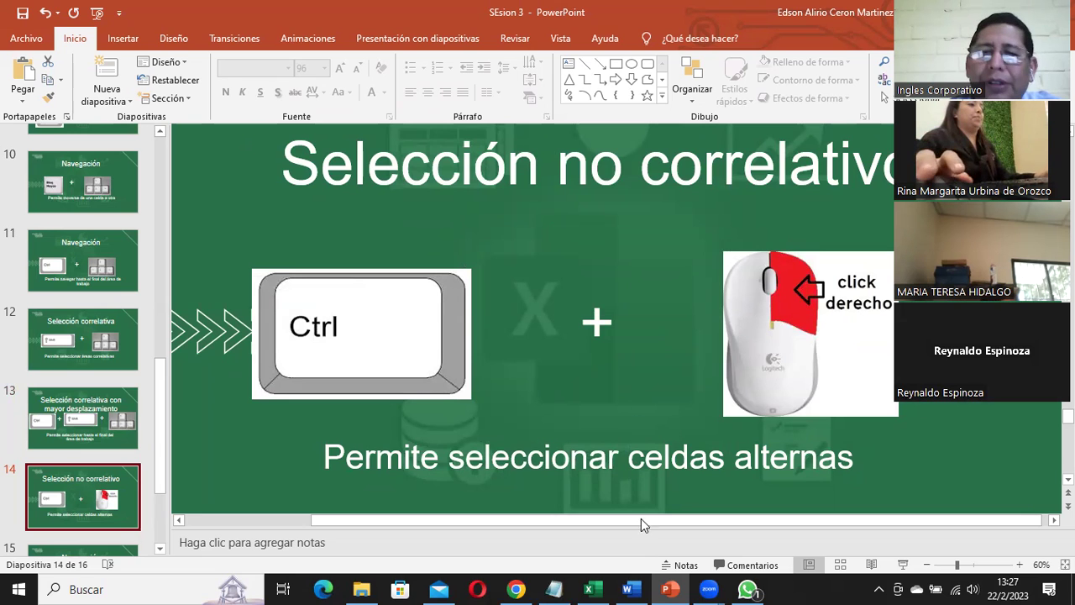
left_click(588, 589)
left_click(445, 241)
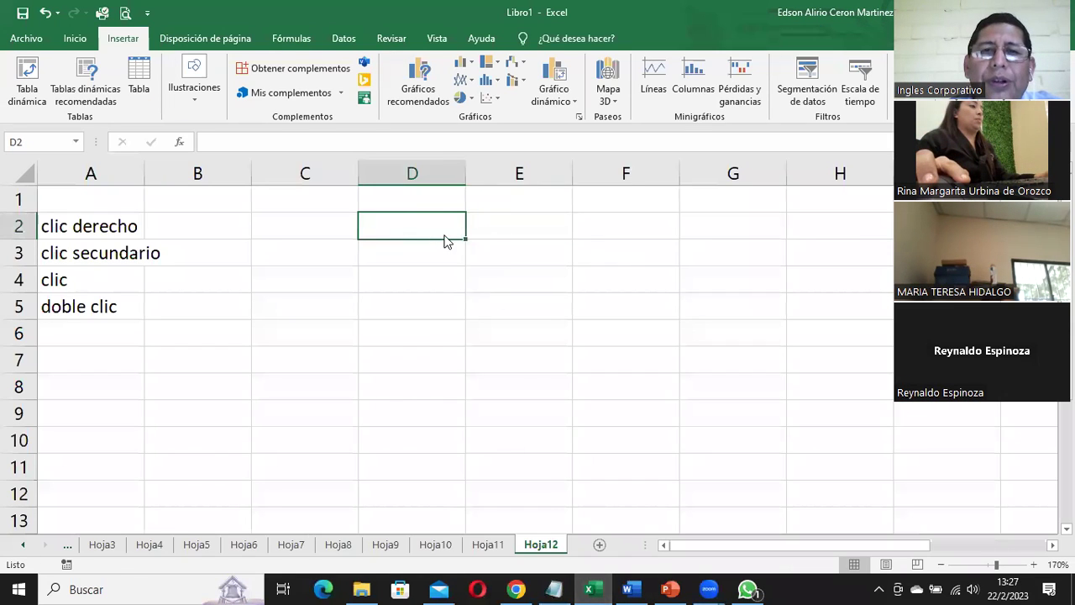
right_click(445, 241)
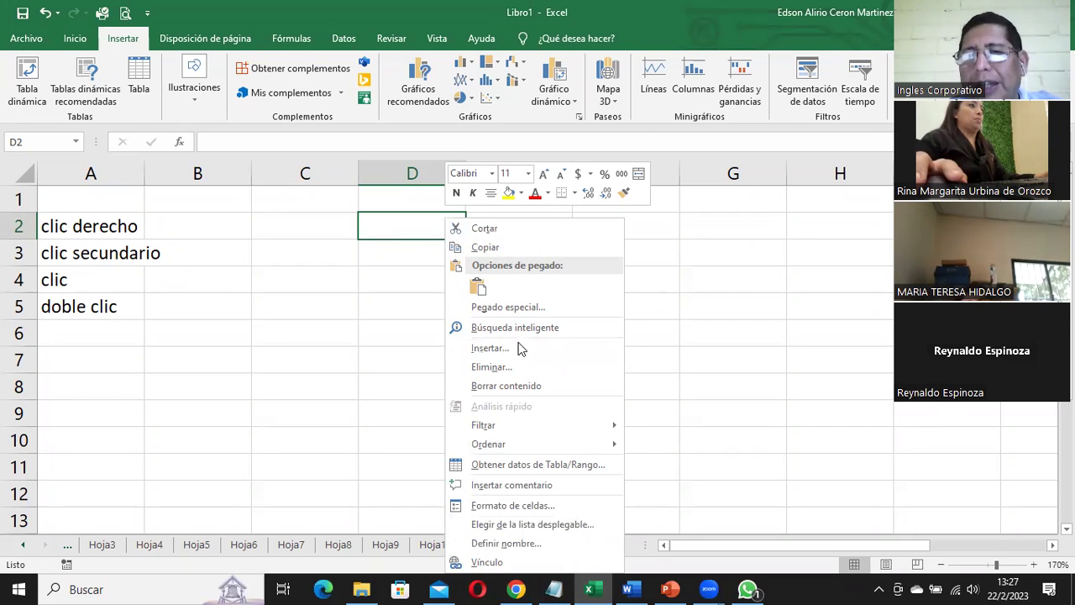
left_click(410, 235)
left_click(636, 228)
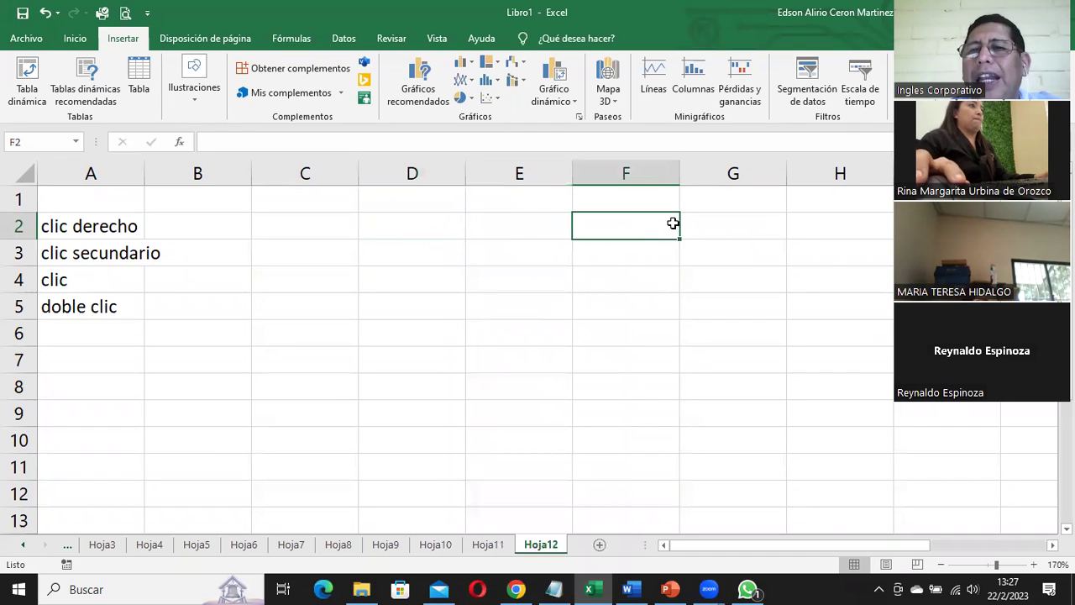
right_click(652, 224)
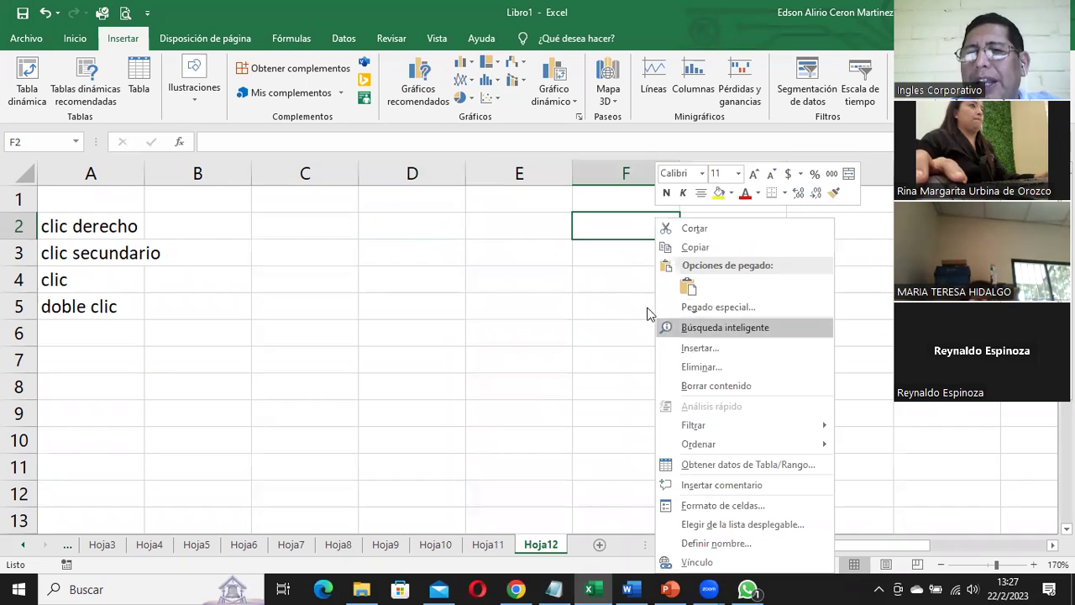
left_click(534, 225)
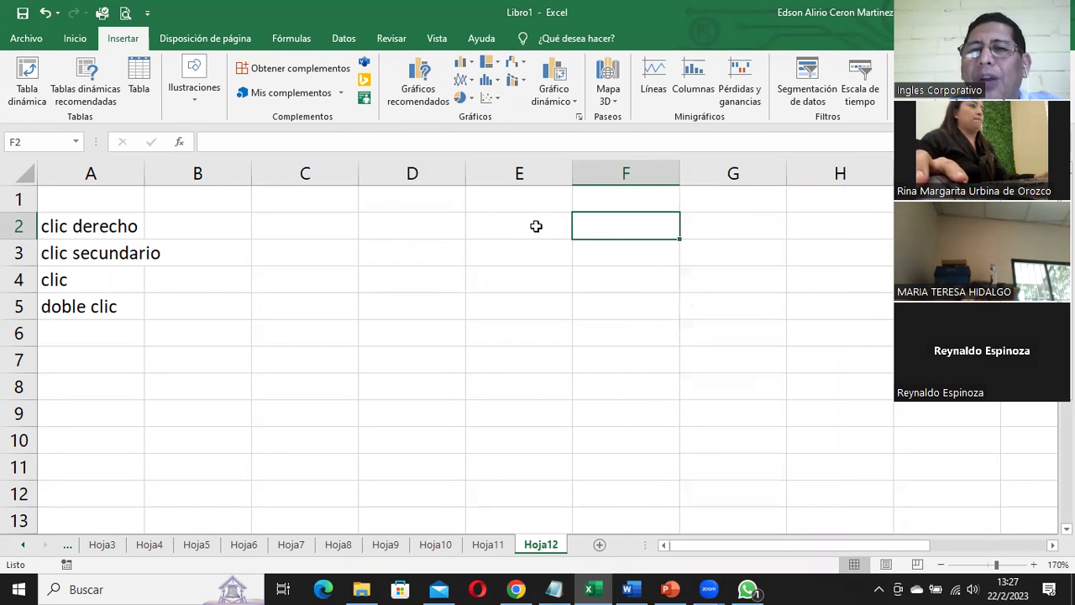
left_click(536, 226)
right_click(536, 226)
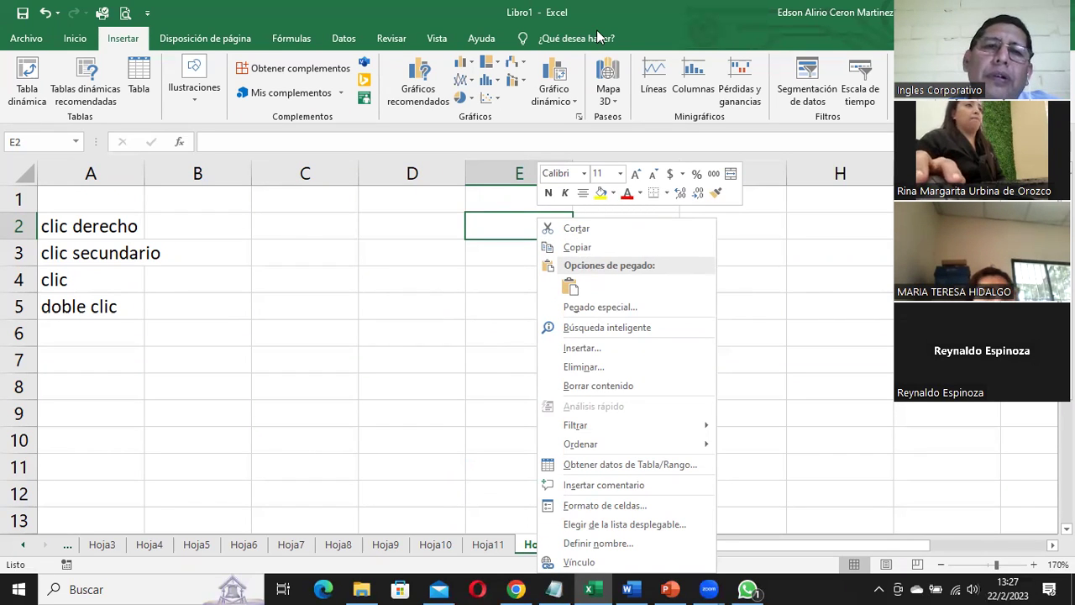
key("Escape")
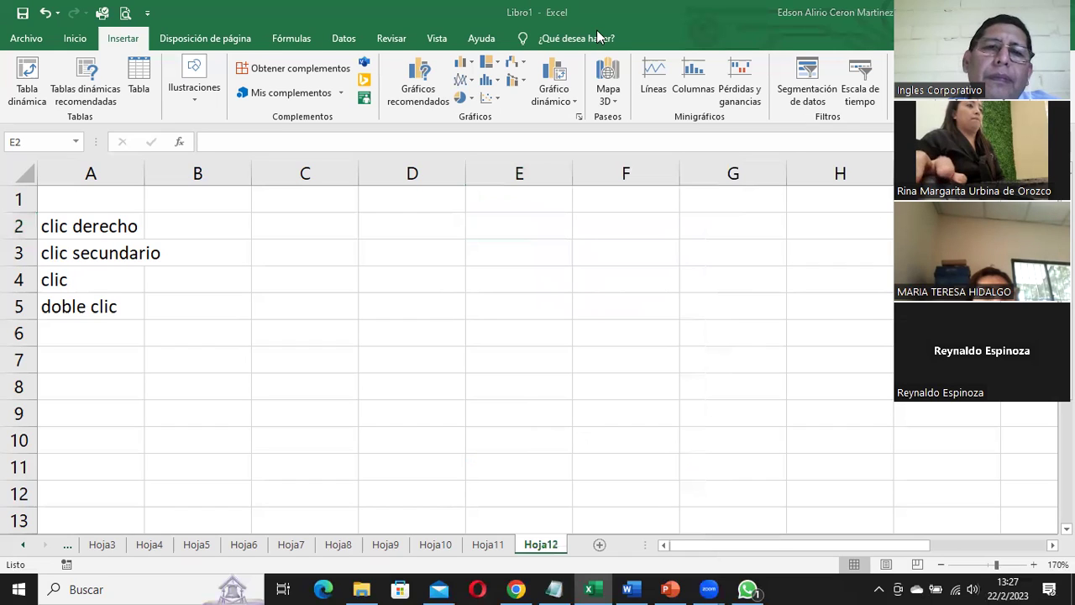
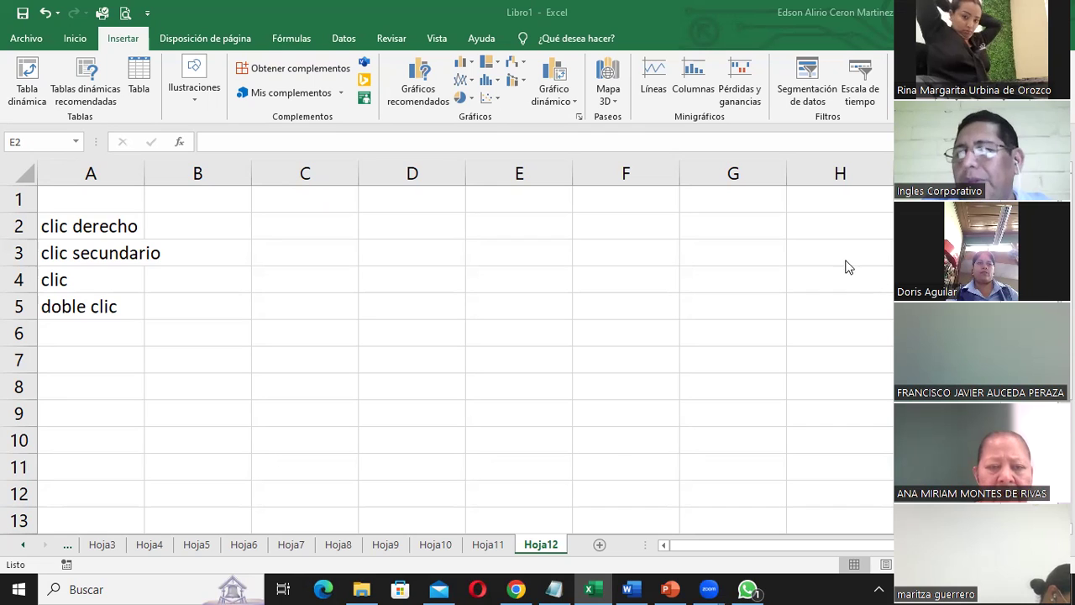
- Select H3, then open and close the right-click shortcut menu on cell D2 twice
left_click(806, 263)
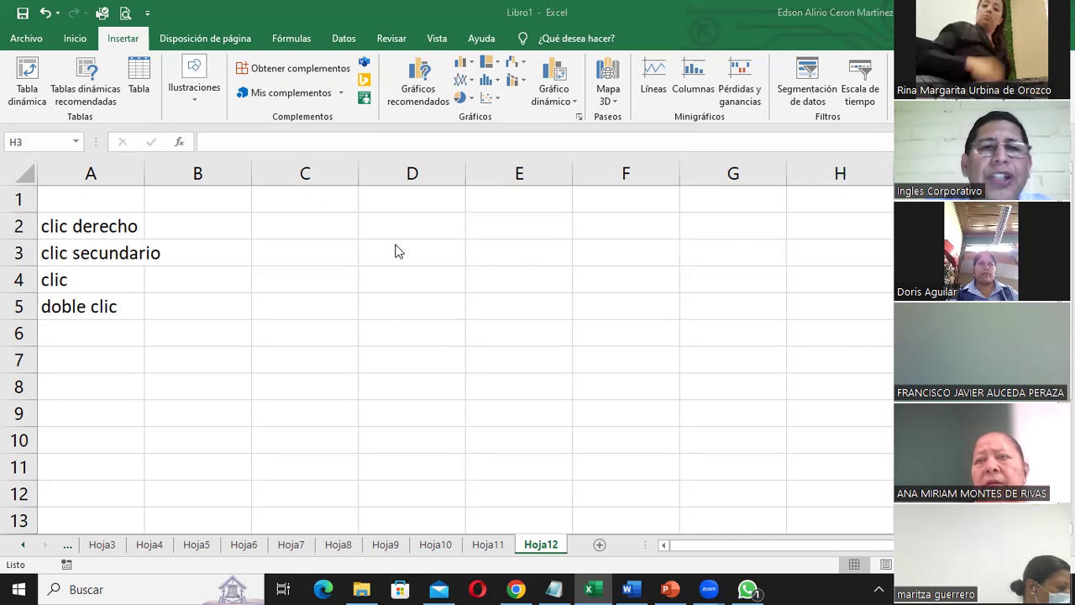
right_click(434, 236)
left_click(434, 235)
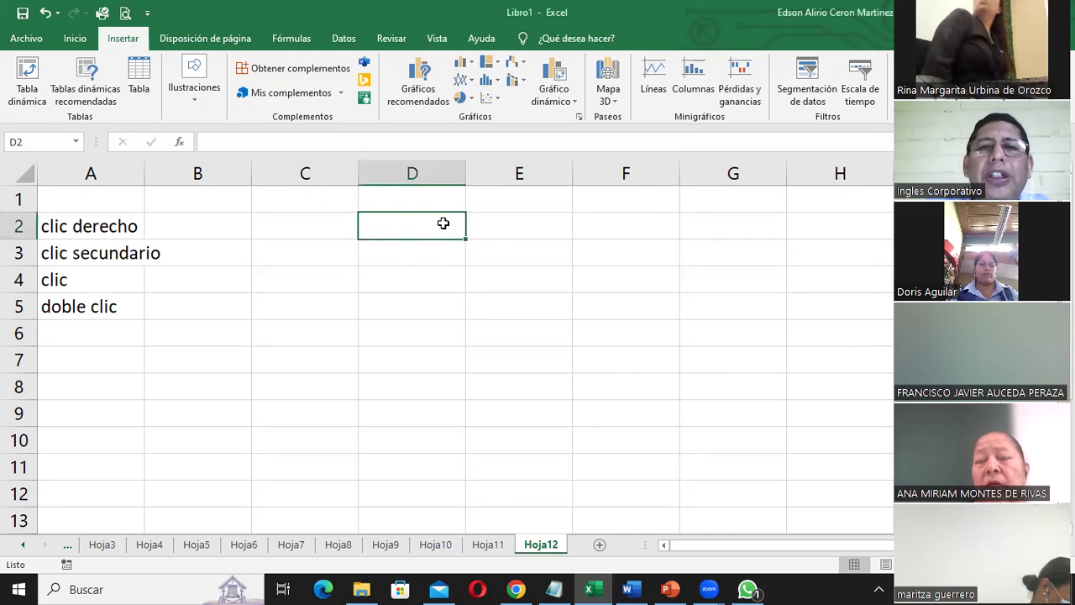
right_click(444, 221)
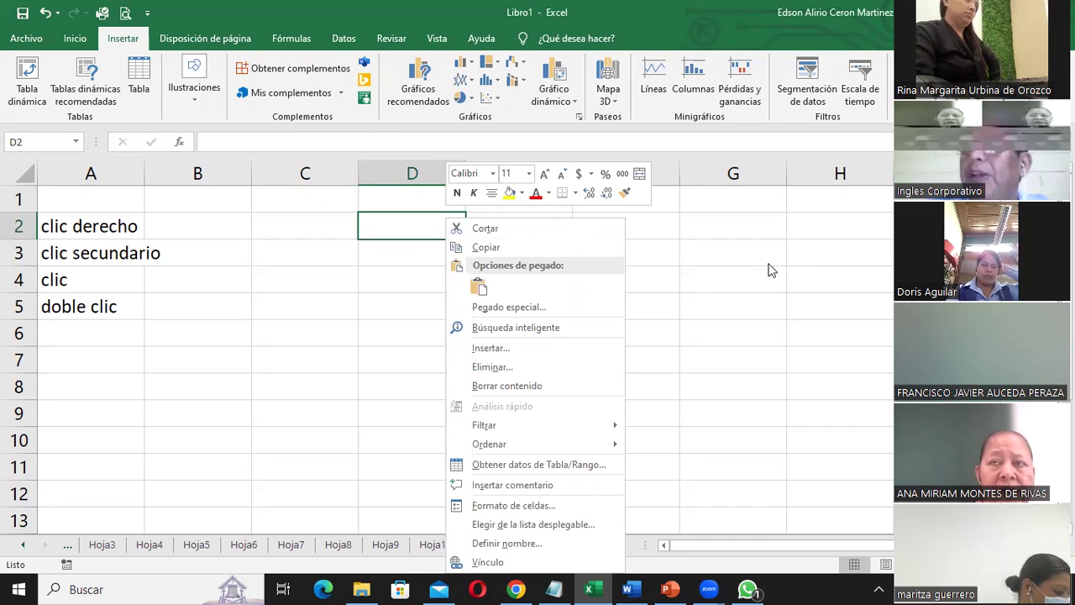
left_click(101, 269)
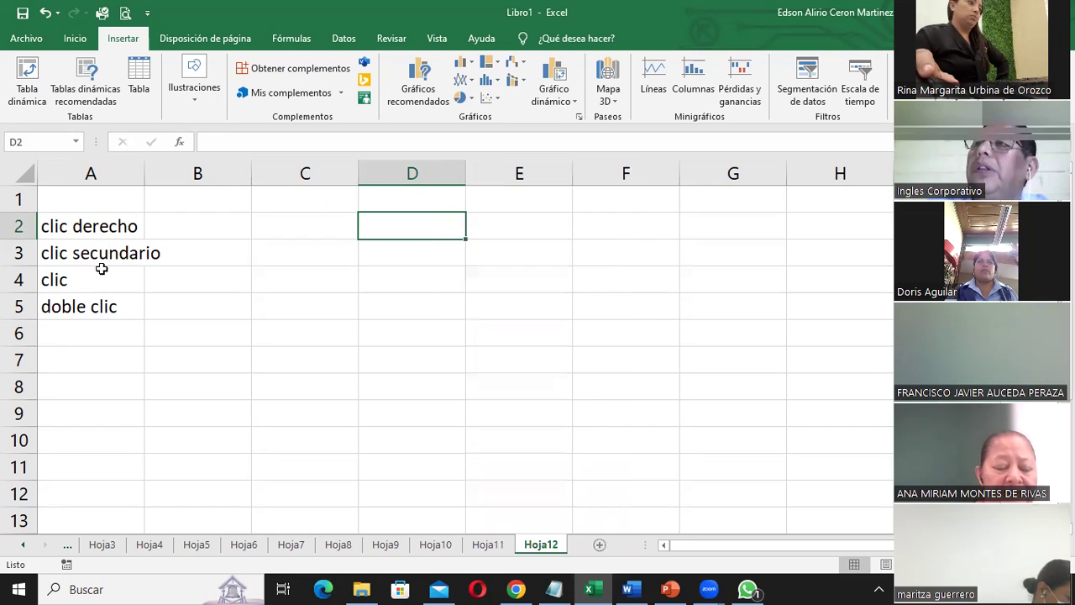
- Click through cells A4, D3, E3, F3, G2, H2, F4, E6, D6 and C6
left_click(87, 279)
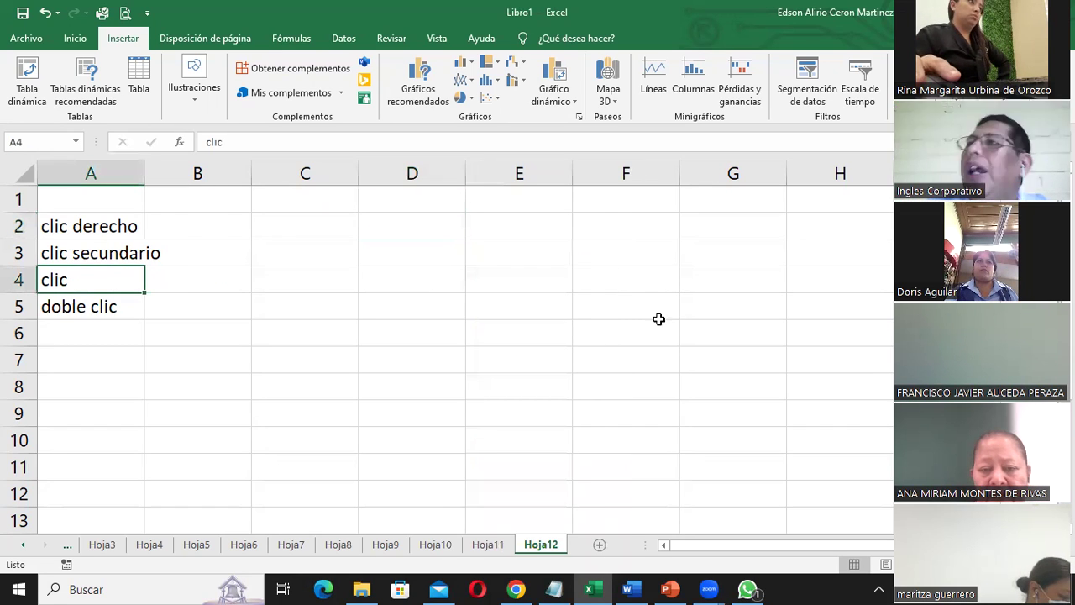
left_click(462, 252)
left_click(511, 250)
left_click(622, 251)
left_click(728, 230)
left_click(815, 226)
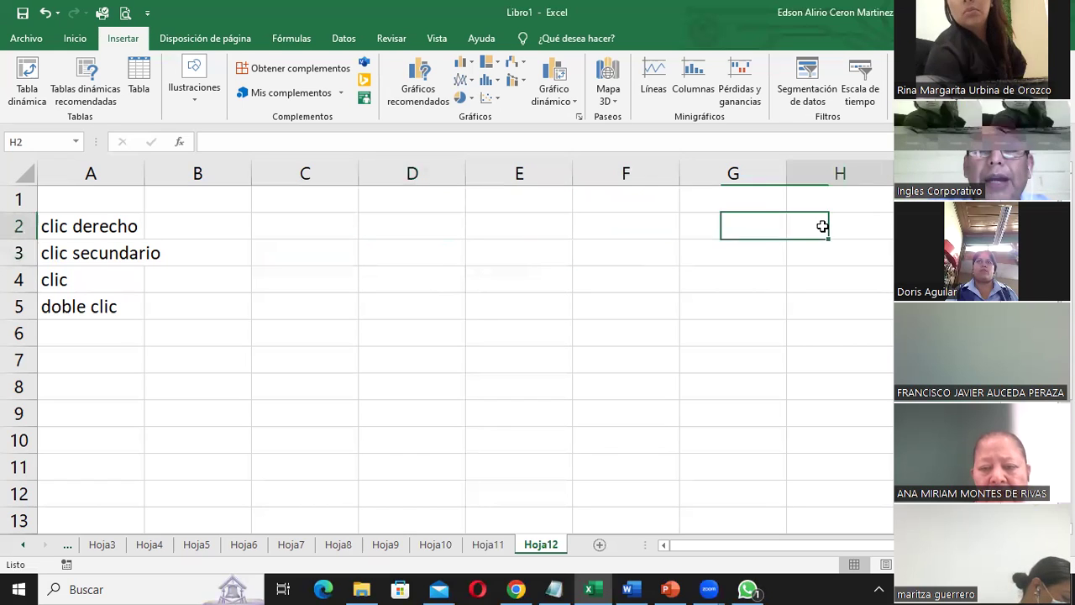
left_click(668, 283)
left_click(546, 334)
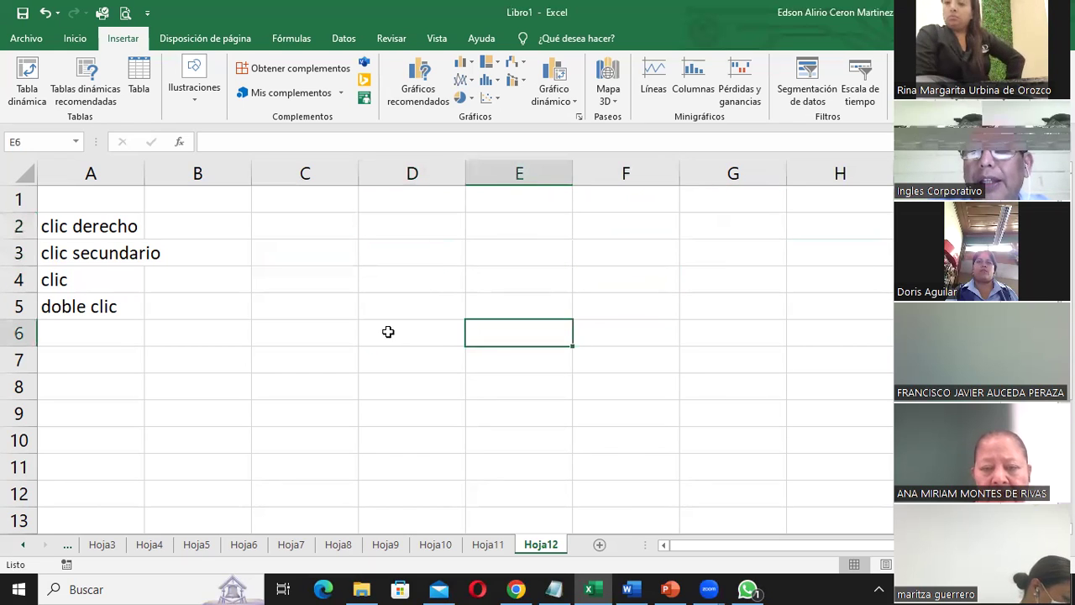
left_click(389, 331)
left_click(256, 331)
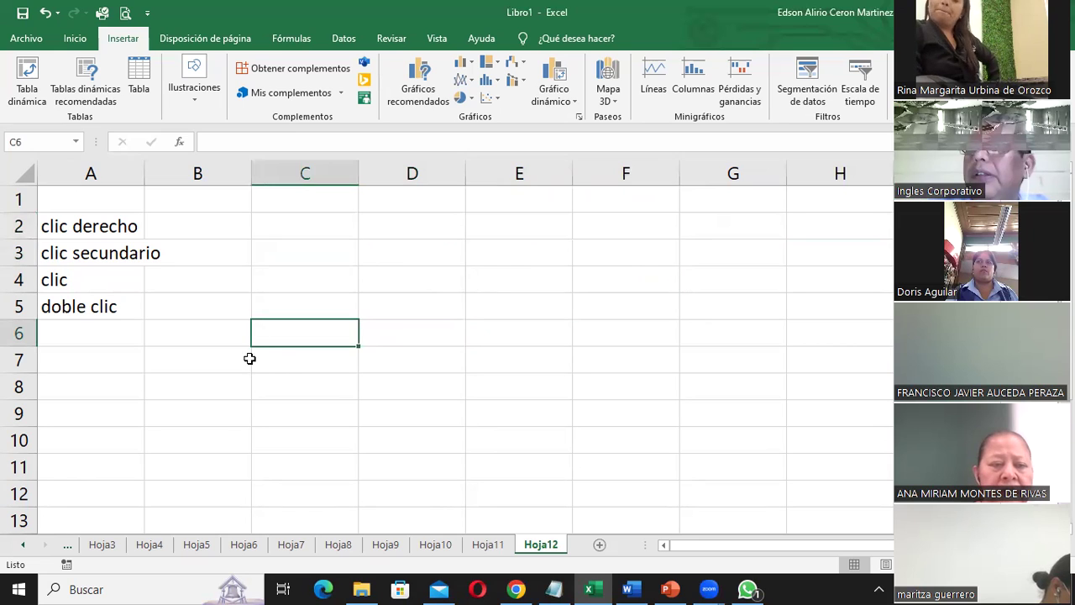
- Select cells B7, B8, B9, A11, A8 and A7 in turn
left_click(249, 360)
left_click(239, 388)
left_click(211, 420)
left_click(134, 463)
left_click(98, 388)
left_click(101, 359)
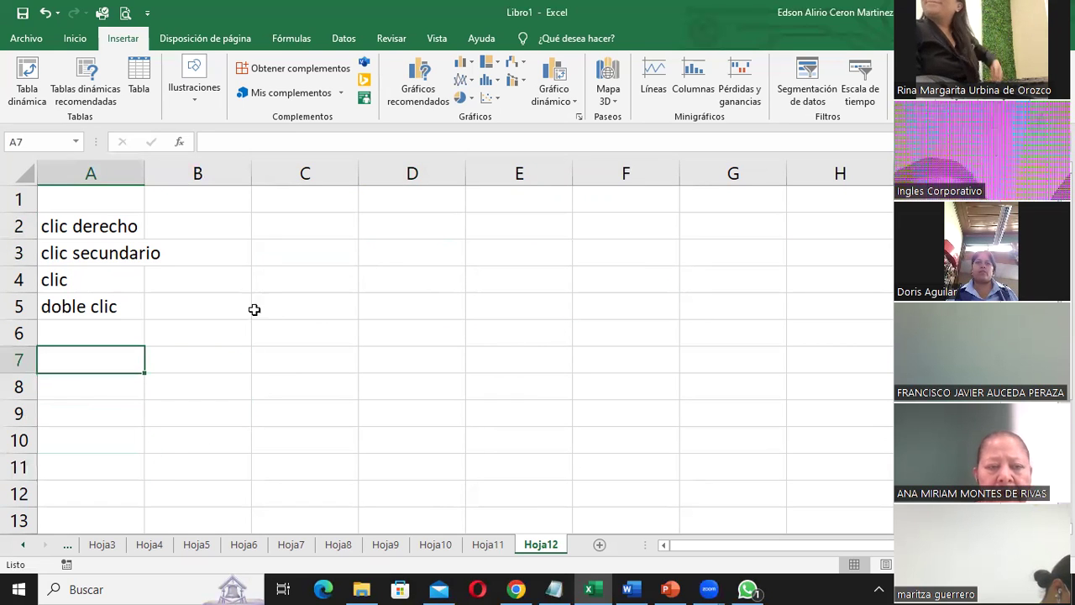
- Enter edit mode on empty cells B4 and D2, moving via C4, D5 and D3
double_click(206, 281)
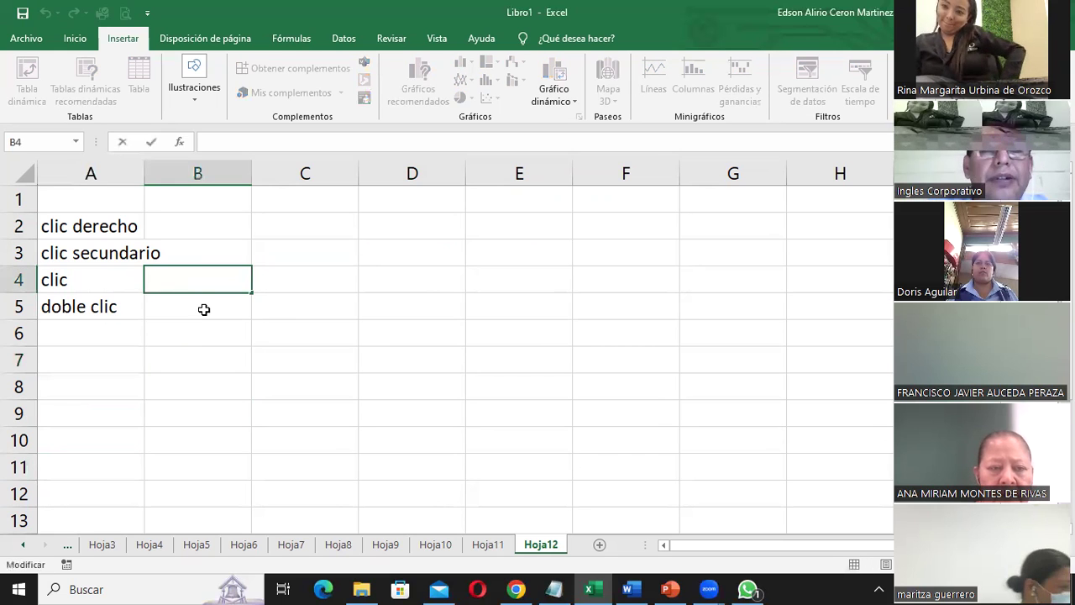
left_click(288, 287)
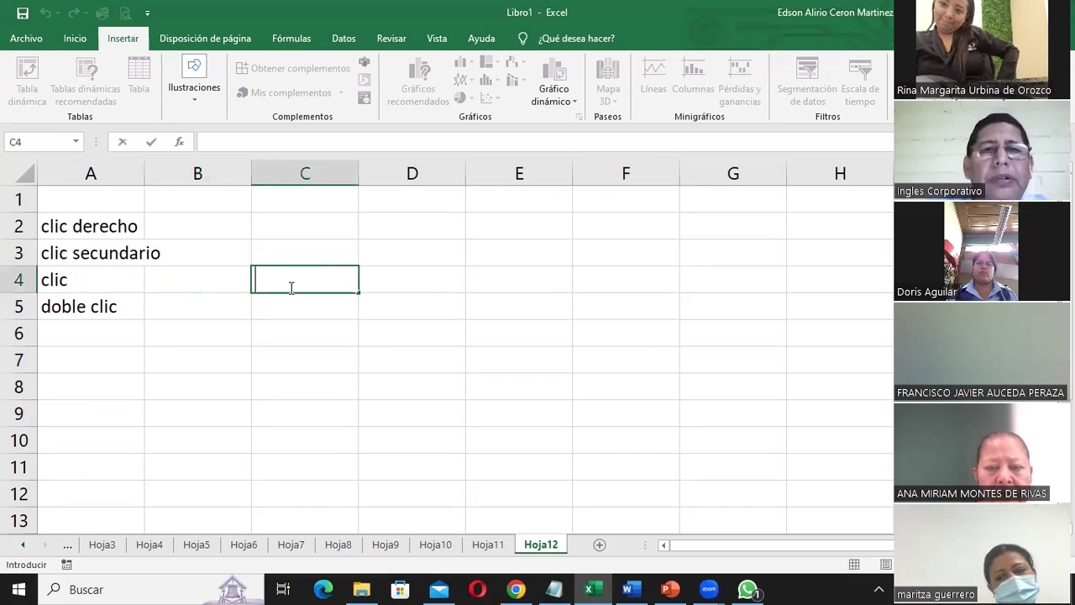
left_click(425, 299)
key("Up")
key("Up")
key("Up")
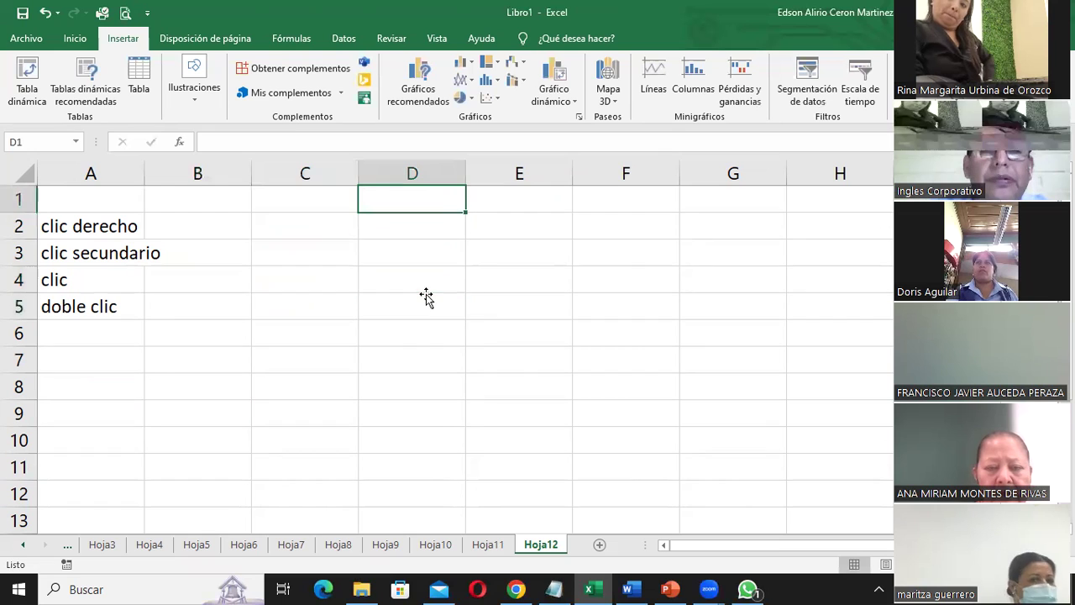
double_click(395, 223)
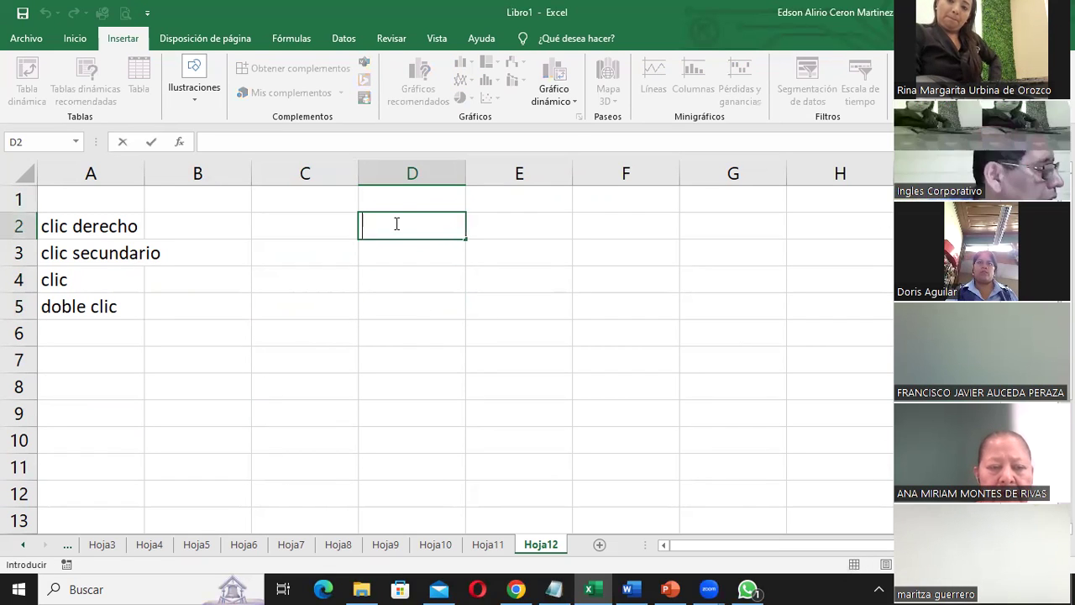
left_click(415, 252)
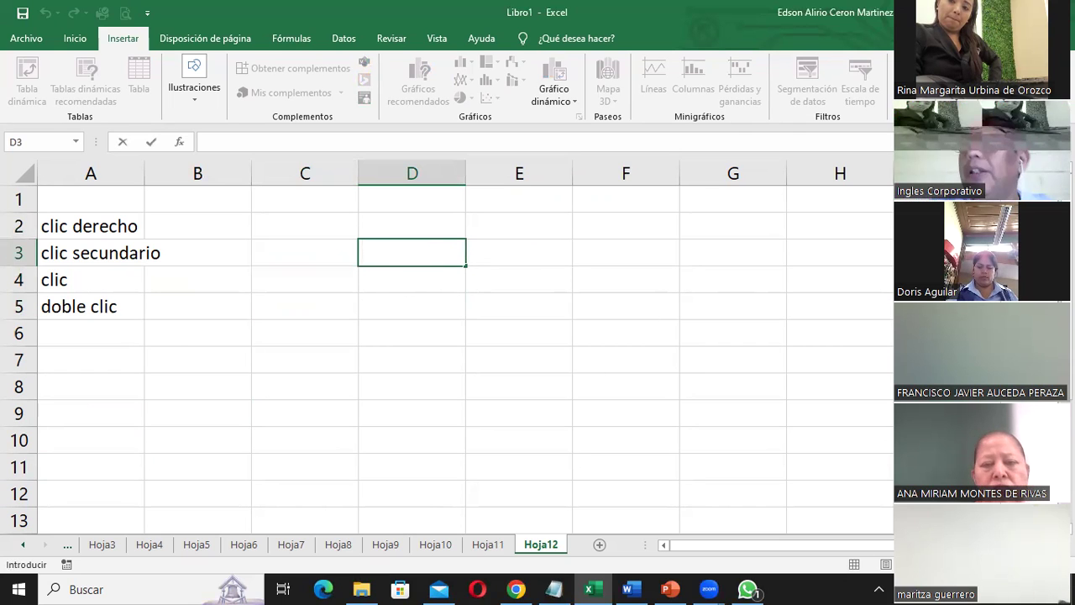
- Select the click terms in cells A2, A3 and A4
left_click(110, 226)
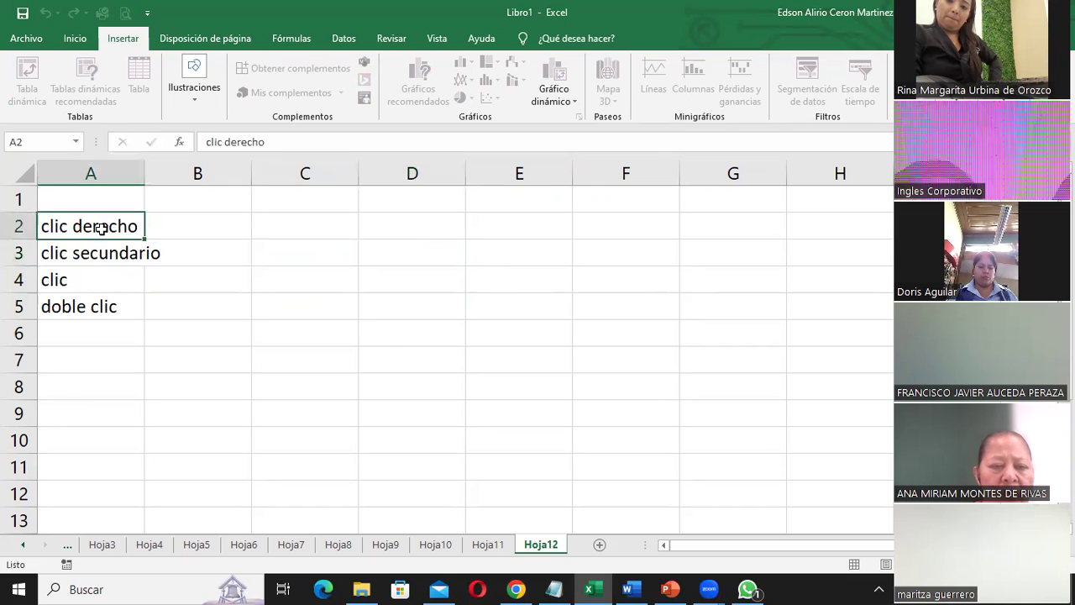
left_click(101, 267)
left_click(98, 278)
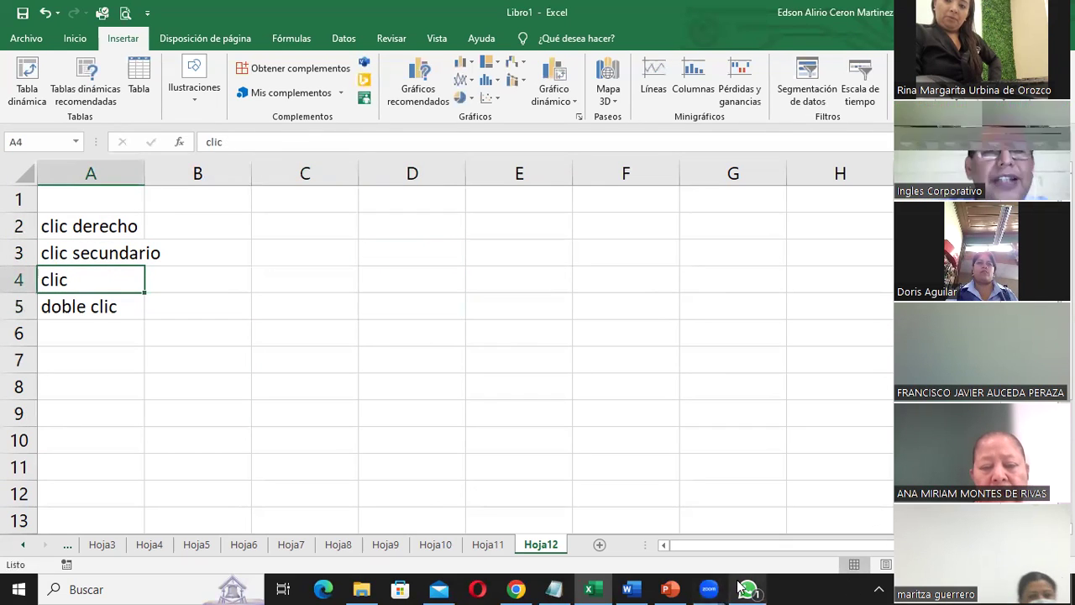
- Bring the SEsion 3 presentation to the front from its taskbar preview
mouse_move(747, 588)
mouse_move(670, 588)
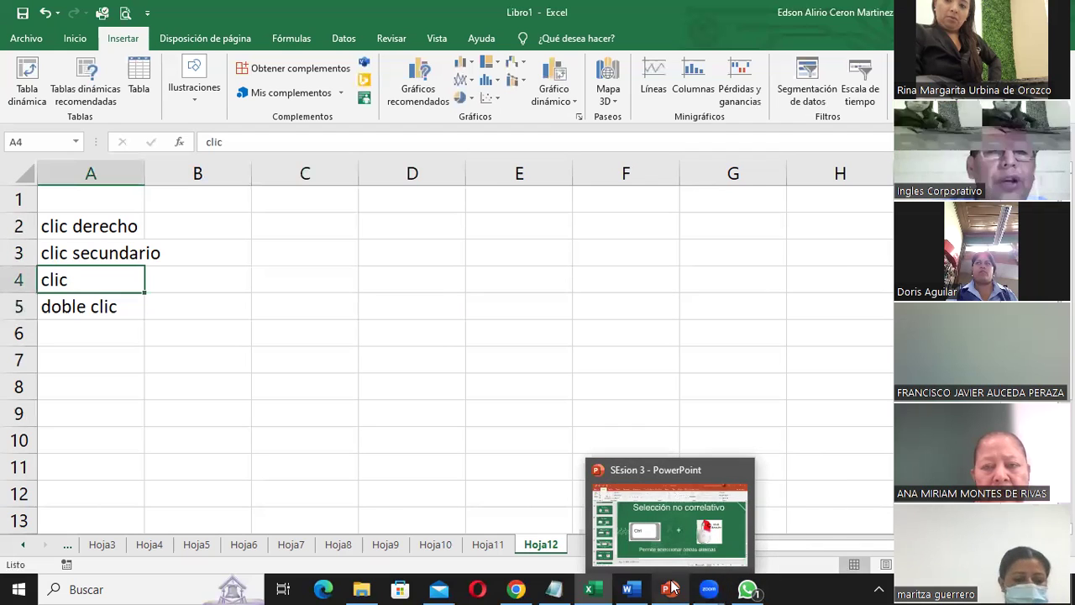
left_click(665, 545)
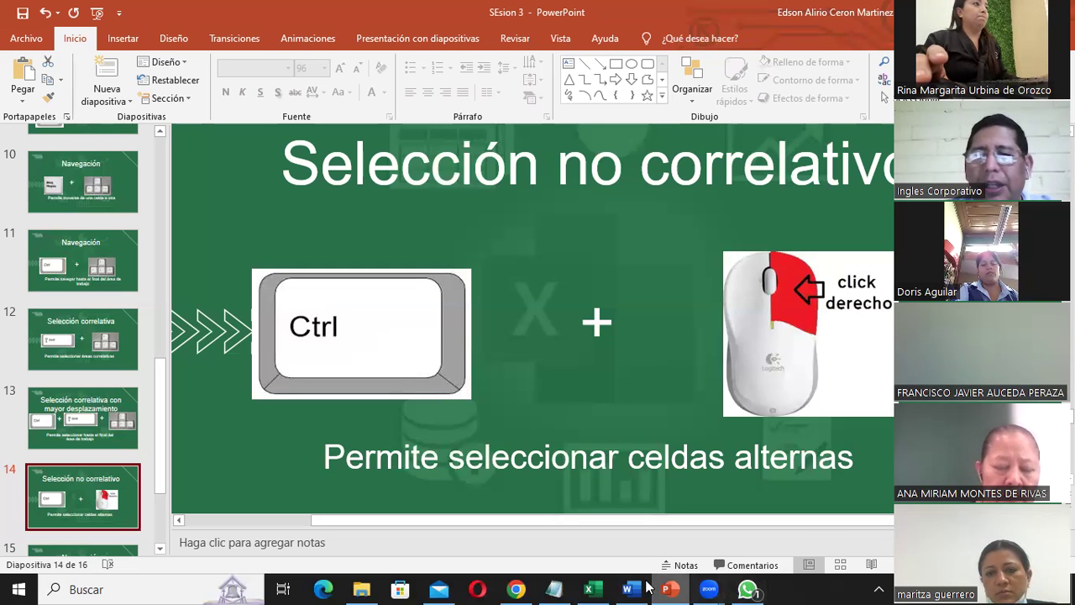
- Back in Excel, build a scattered selection from D2 adding G2, H2, G5, G7, E9 and D8
left_click(589, 589)
left_click(389, 250)
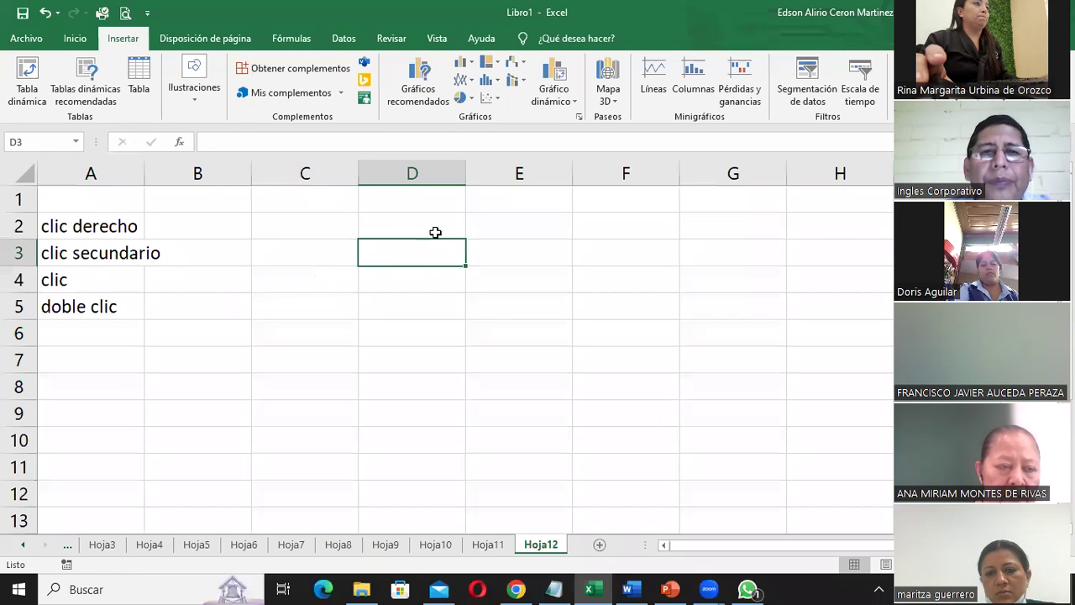
left_click(415, 219)
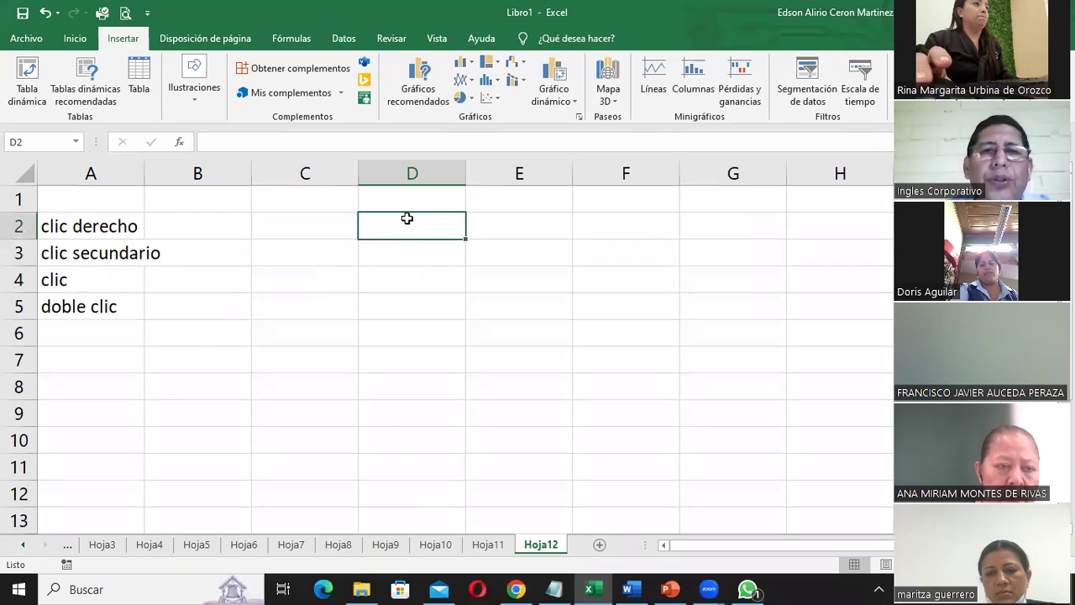
left_click(730, 226, "ctrl")
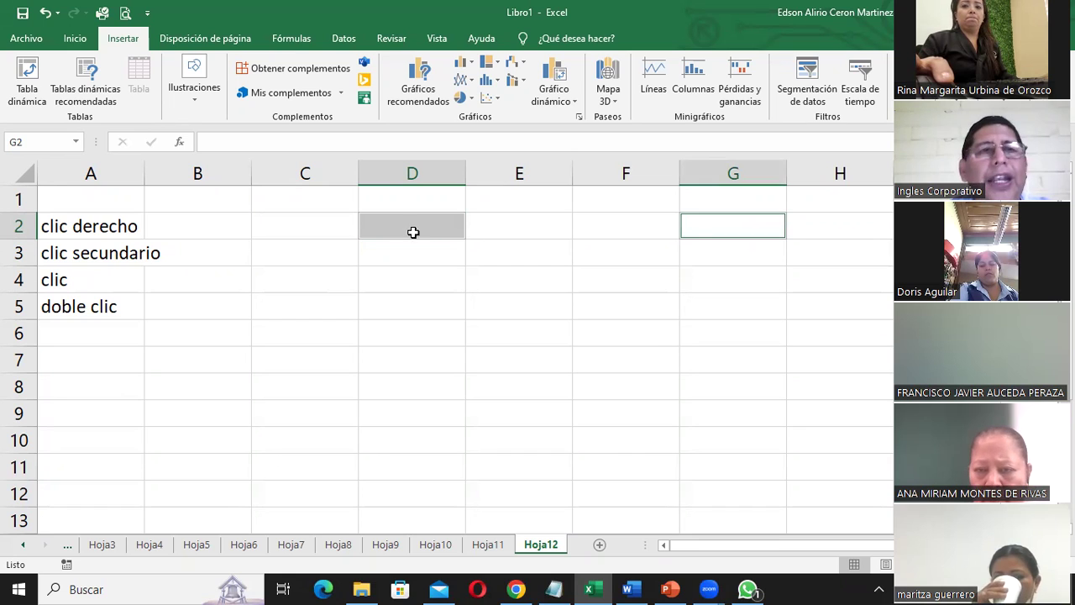
left_click(698, 226, "ctrl")
left_click(828, 228, "ctrl")
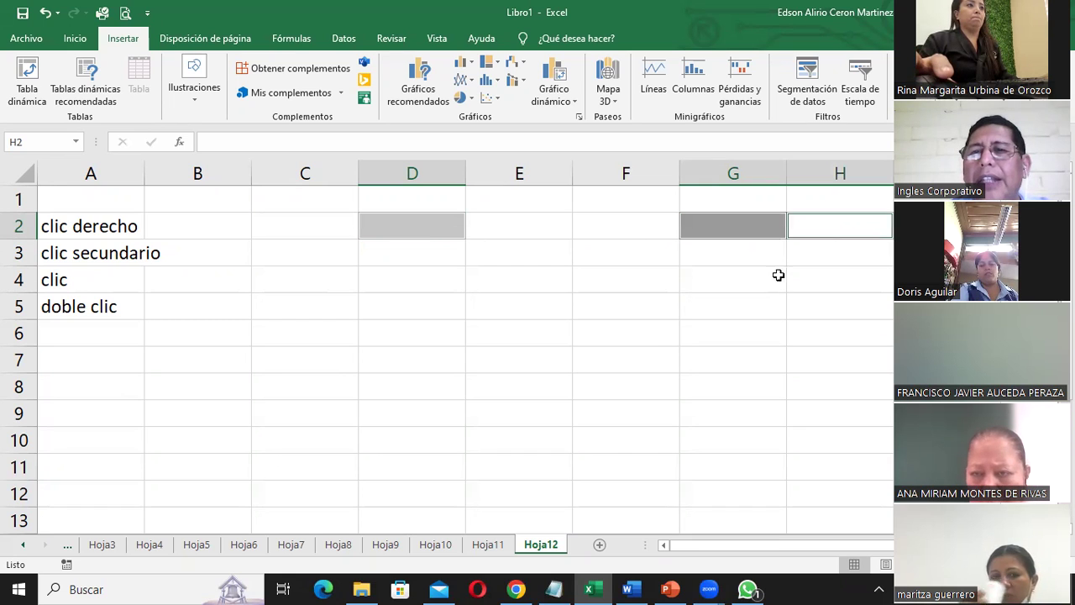
left_click(756, 303, "ctrl")
left_click(714, 365, "ctrl")
left_click(555, 412, "ctrl")
- Extend the scattered selection with D6, E4, E3, F3, F5 and two more cells
left_click(403, 382, "ctrl")
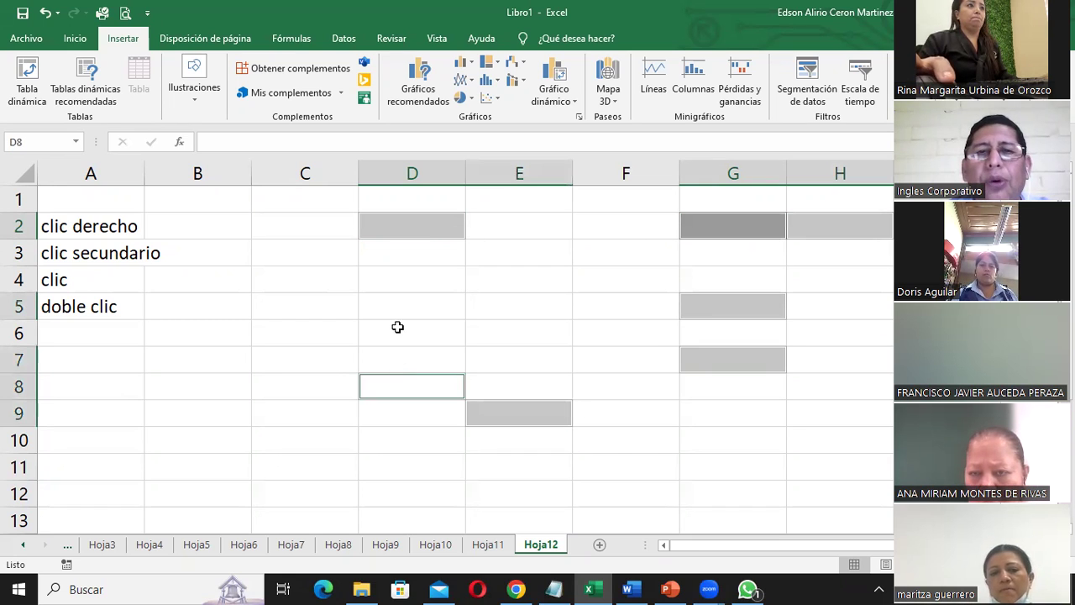
left_click(398, 332, "ctrl")
left_click(521, 281, "ctrl")
left_click(546, 250, "ctrl")
left_click(592, 252, "ctrl")
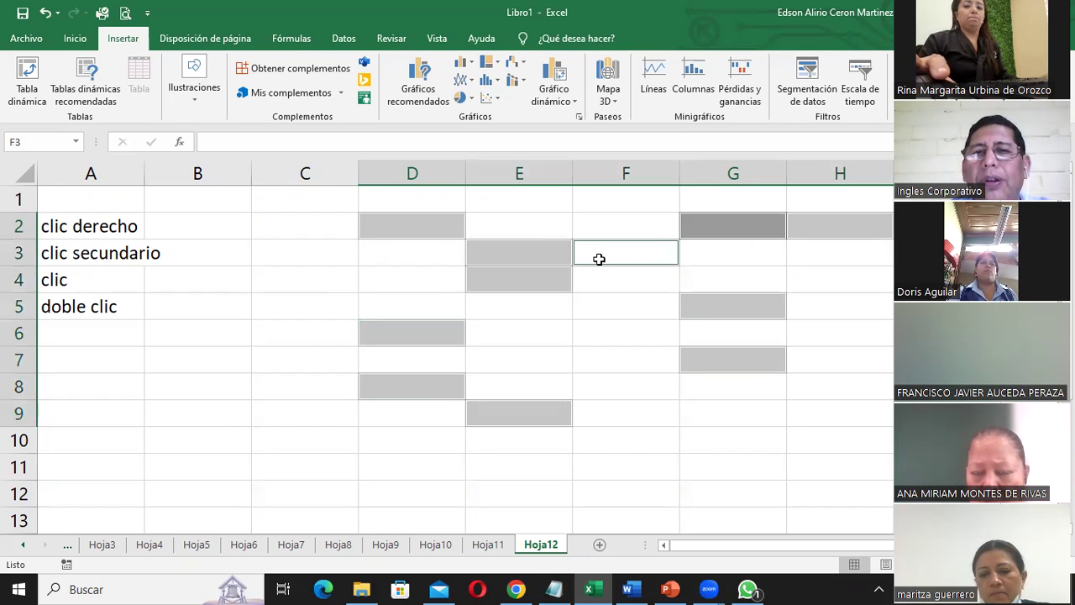
left_click(610, 305, "ctrl")
left_click(924, 387, "ctrl")
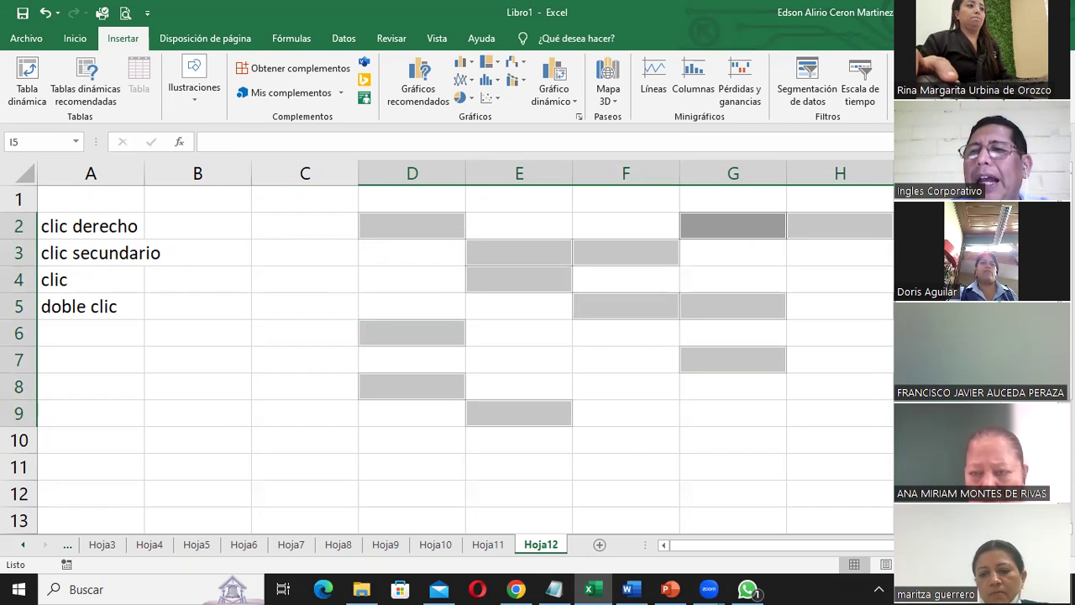
- Start over at G13 and build a new scattered selection of D2, D6, F3, H2 and H6
left_click(761, 522)
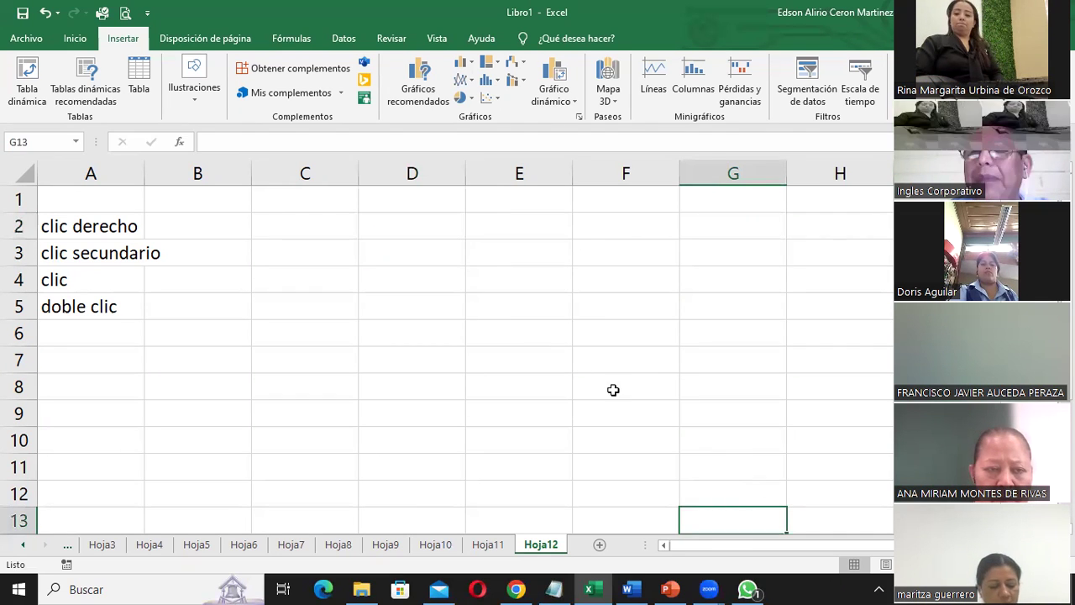
left_click(415, 235, "ctrl")
left_click(407, 336, "ctrl")
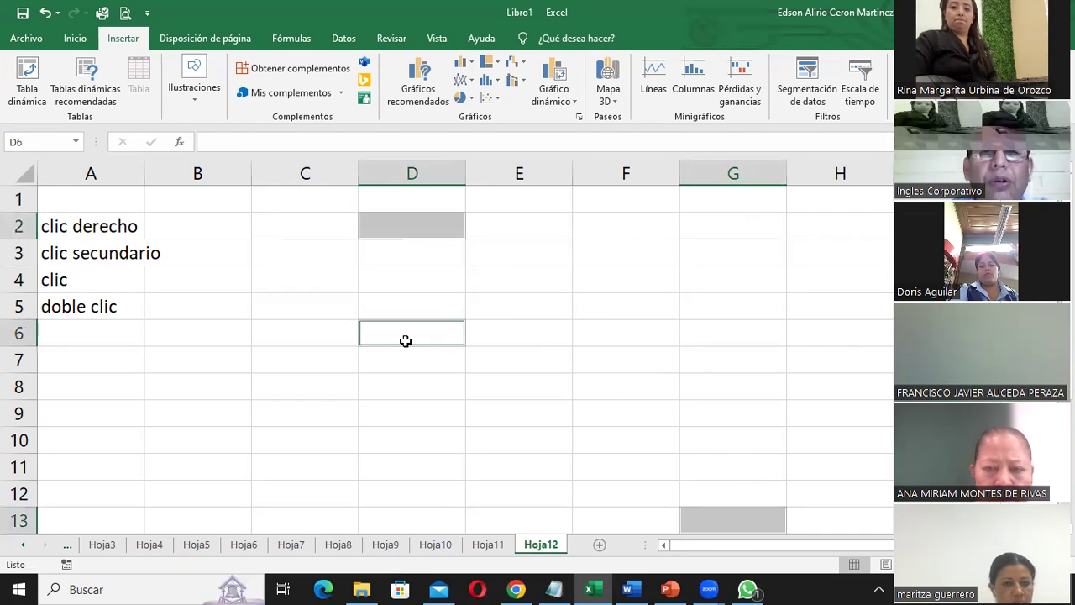
left_click(668, 255, "ctrl")
left_click(845, 227, "ctrl")
left_click(828, 335, "ctrl")
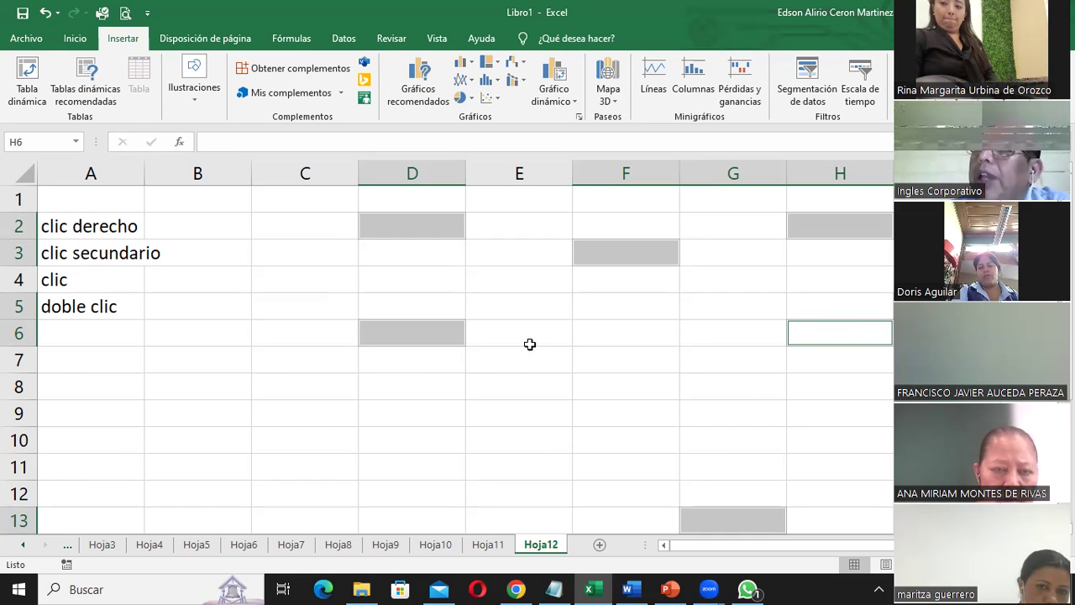
- Reduce the selection to cell F6 and switch to the PowerPoint presentation
mouse_move(750, 588)
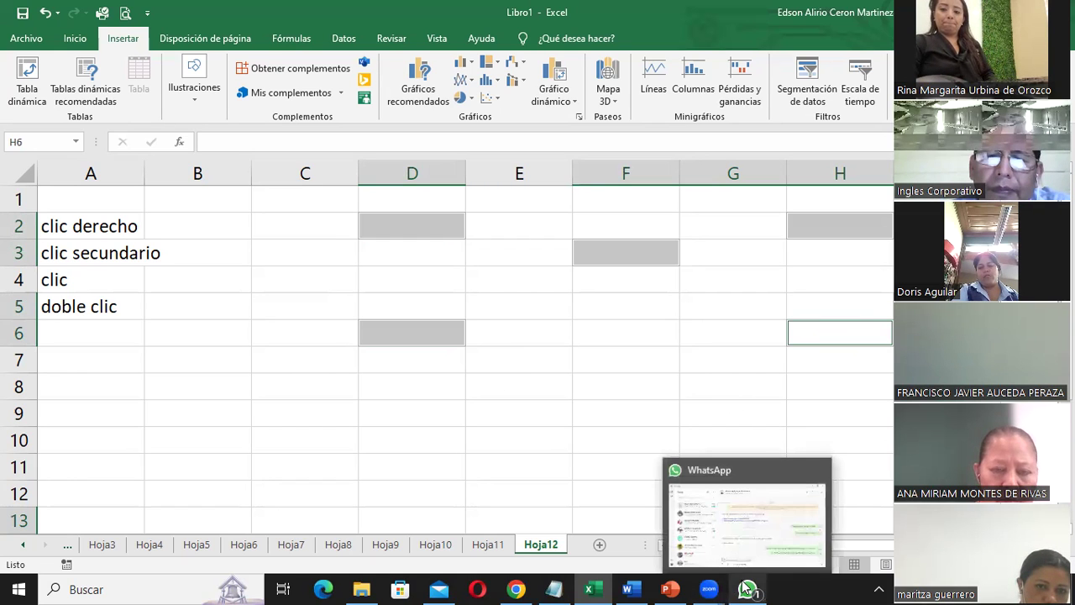
mouse_move(709, 588)
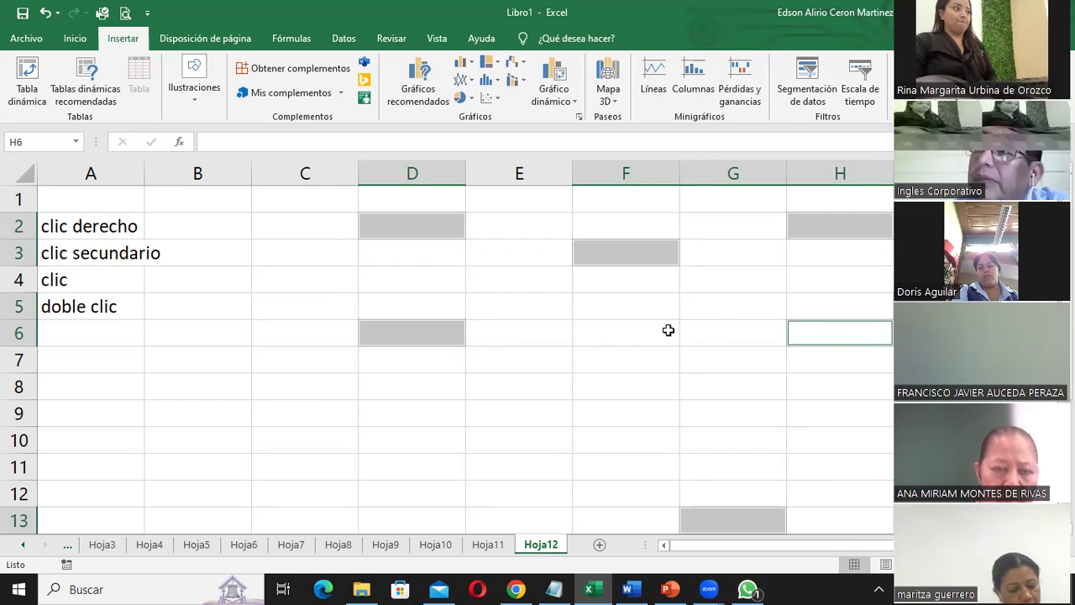
left_click(668, 330)
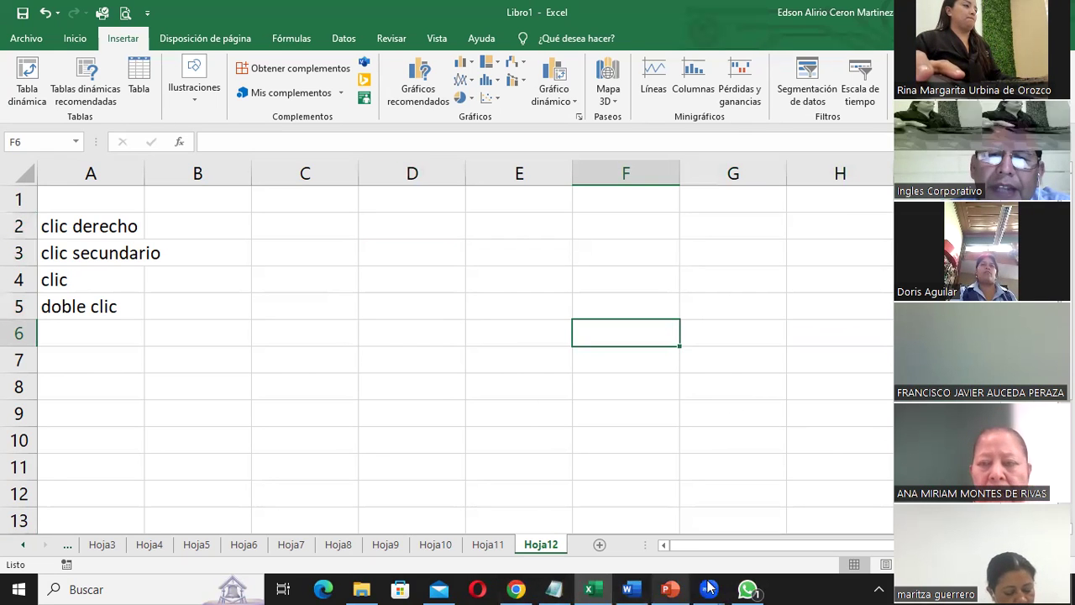
key("alt+Tab")
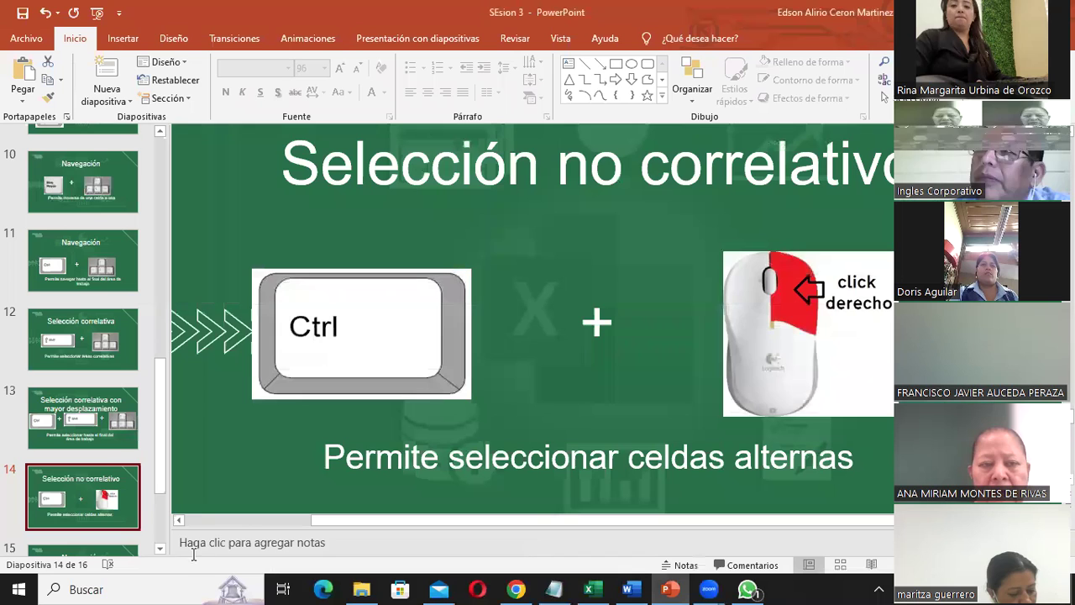
- Go to slide 15, Navegación, showing the Inicio, Fin, Re Pág and Av Pág keys
left_click(158, 550)
left_click_drag(159, 550, 159, 551)
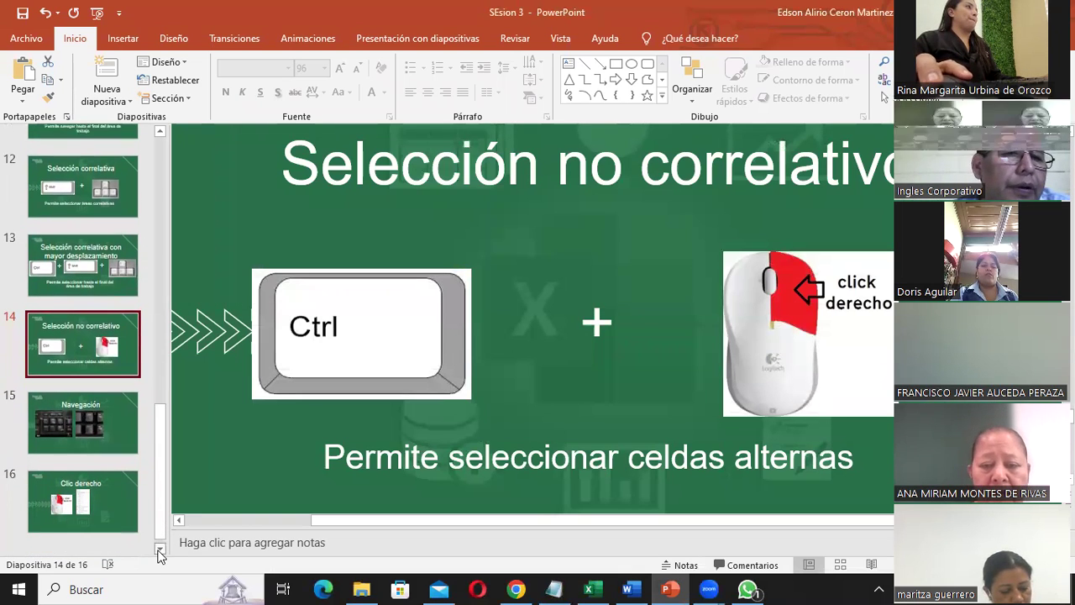
left_click(106, 403)
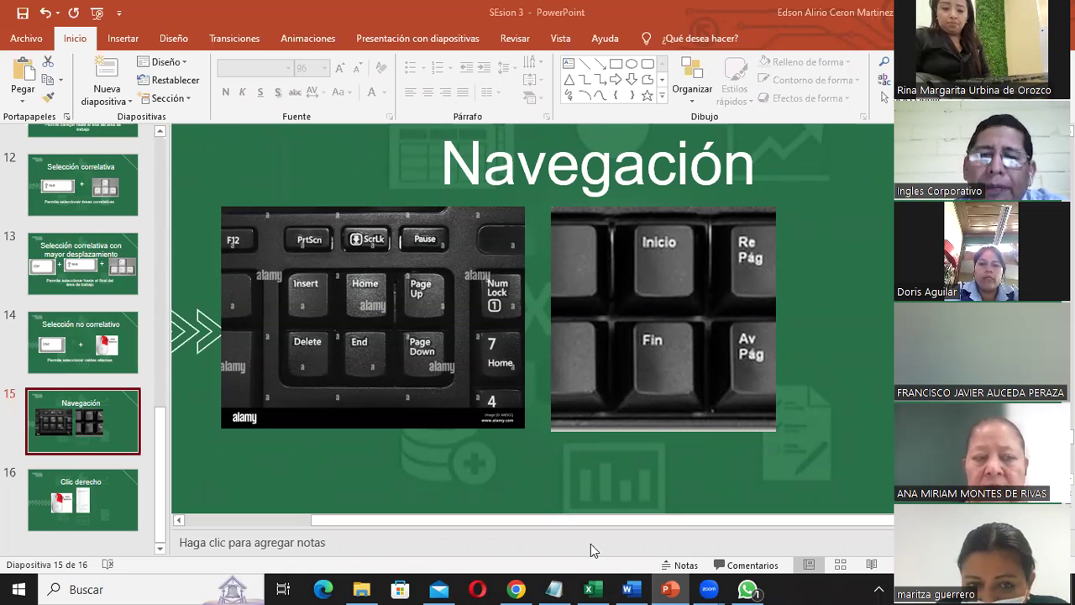
- Back in Excel's Hoja12, select D2 and press Page Down to jump to D15
mouse_move(588, 590)
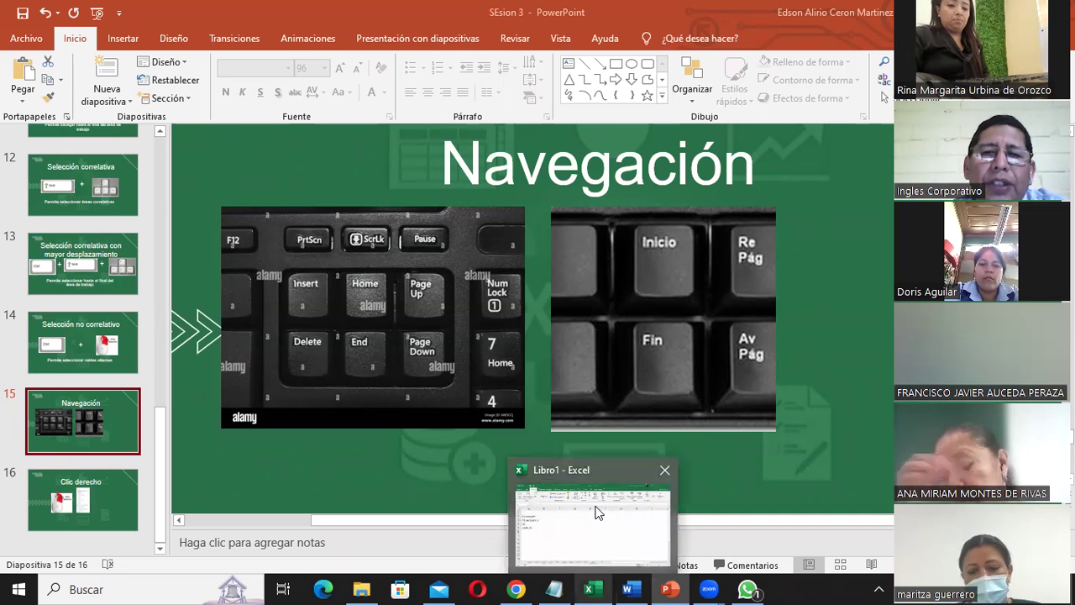
left_click(598, 513)
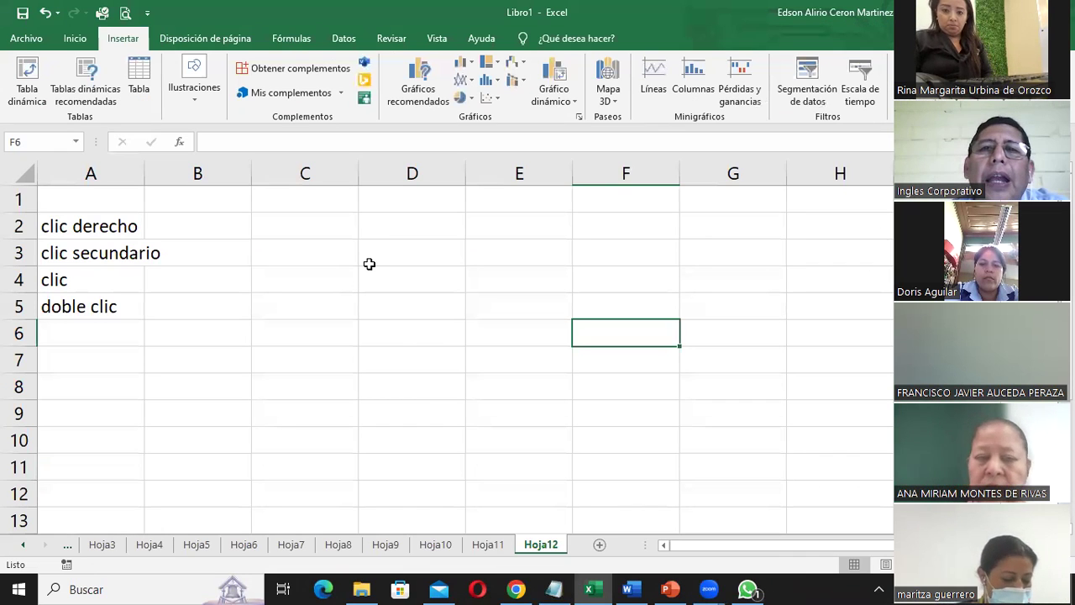
left_click(408, 222)
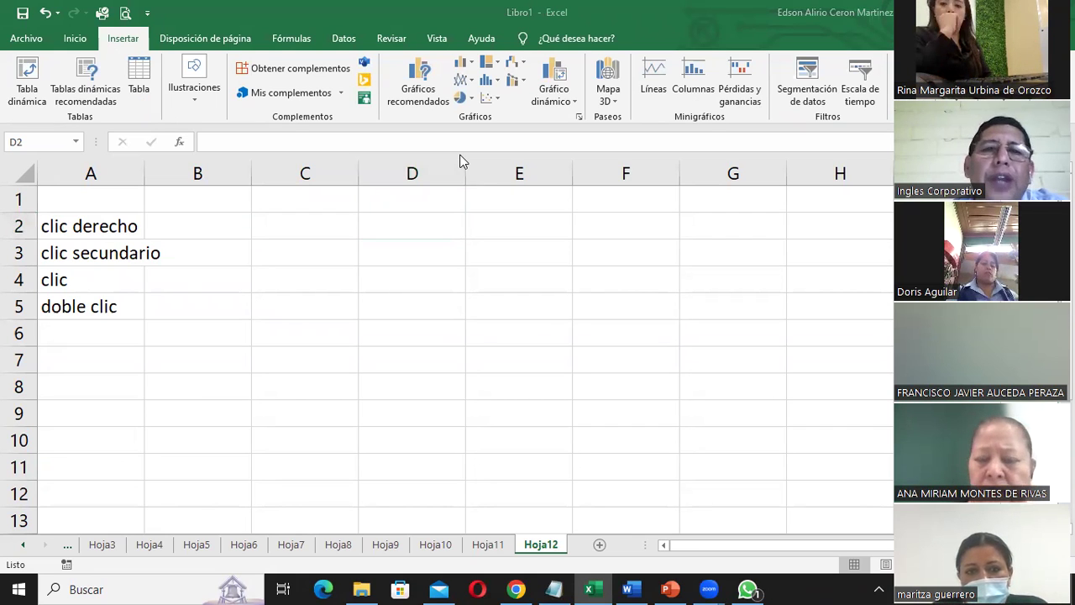
left_click(418, 238)
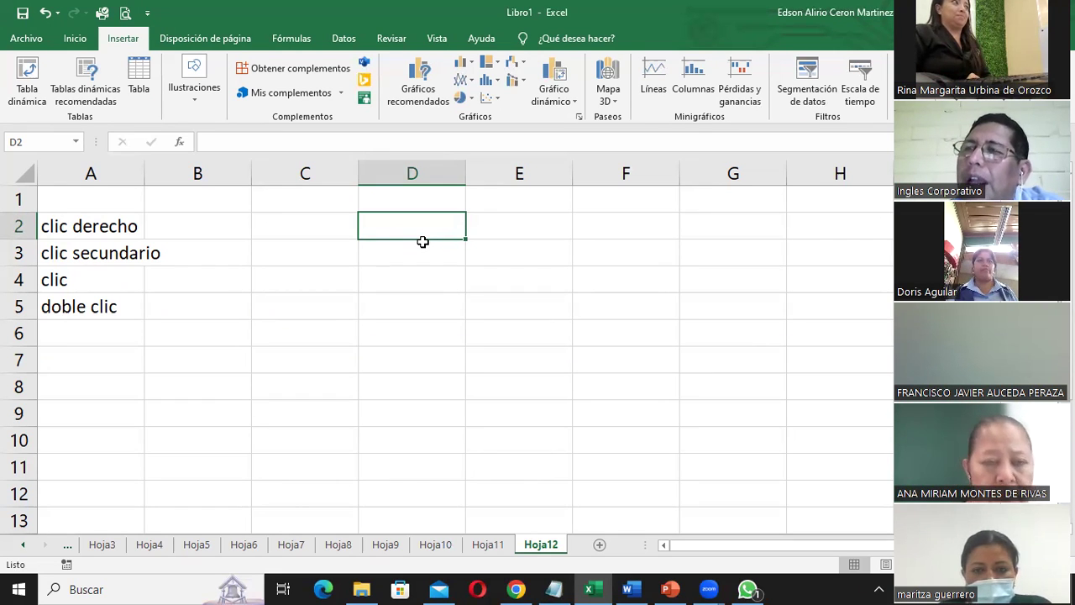
key("Page_Down")
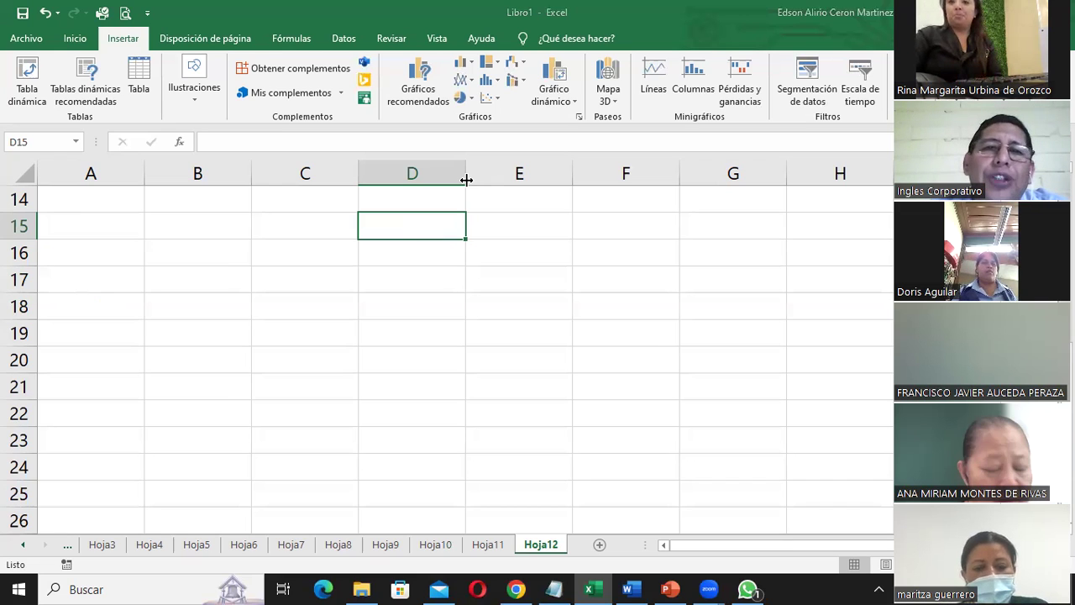
- Switch to the SEsion 3 presentation on slide 15, Navegación
left_click(555, 71)
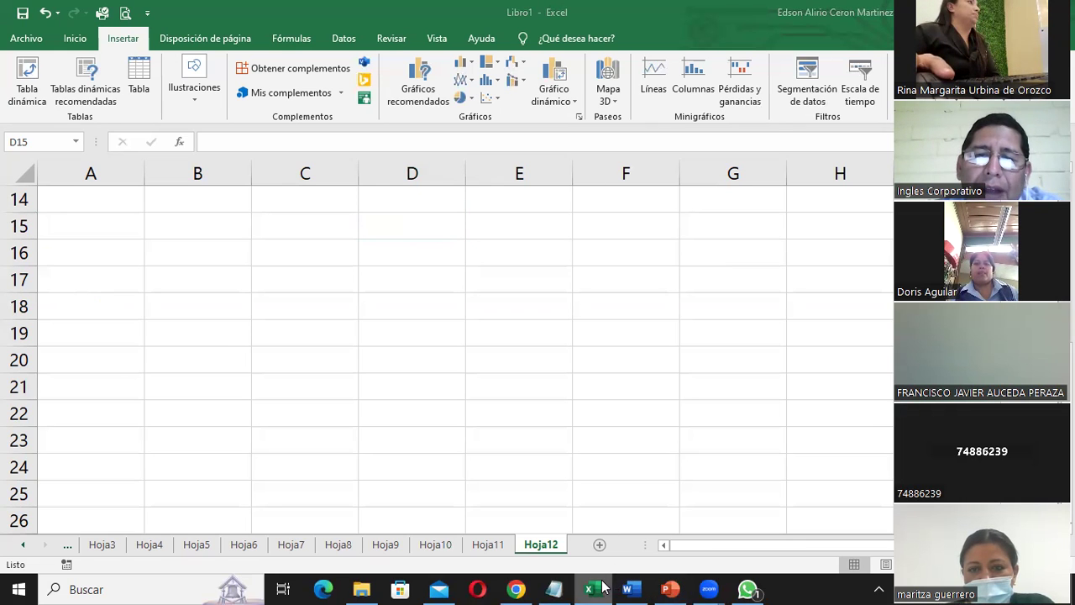
left_click(669, 589)
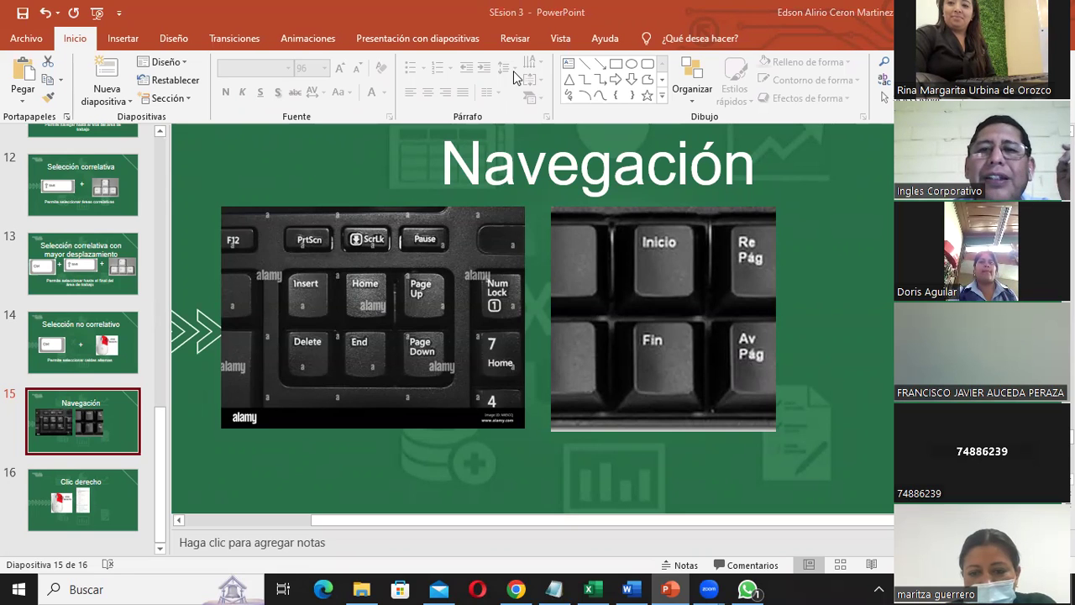
- Return to Libro1's Hoja12, select A14 and scroll and arrow up to the click terms at the top
left_click(589, 589)
left_click(747, 386)
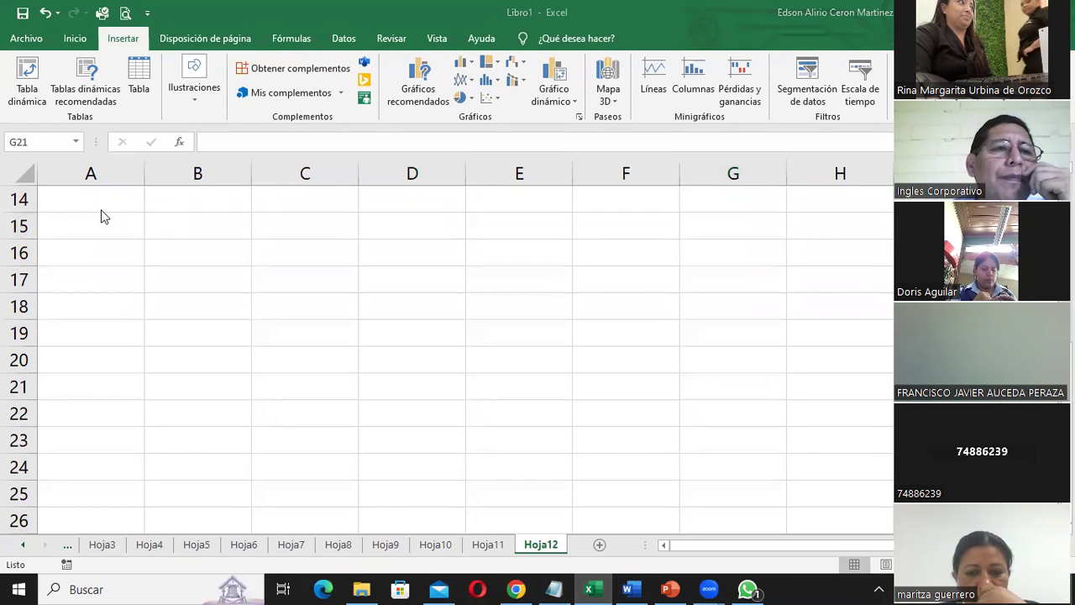
left_click(54, 201)
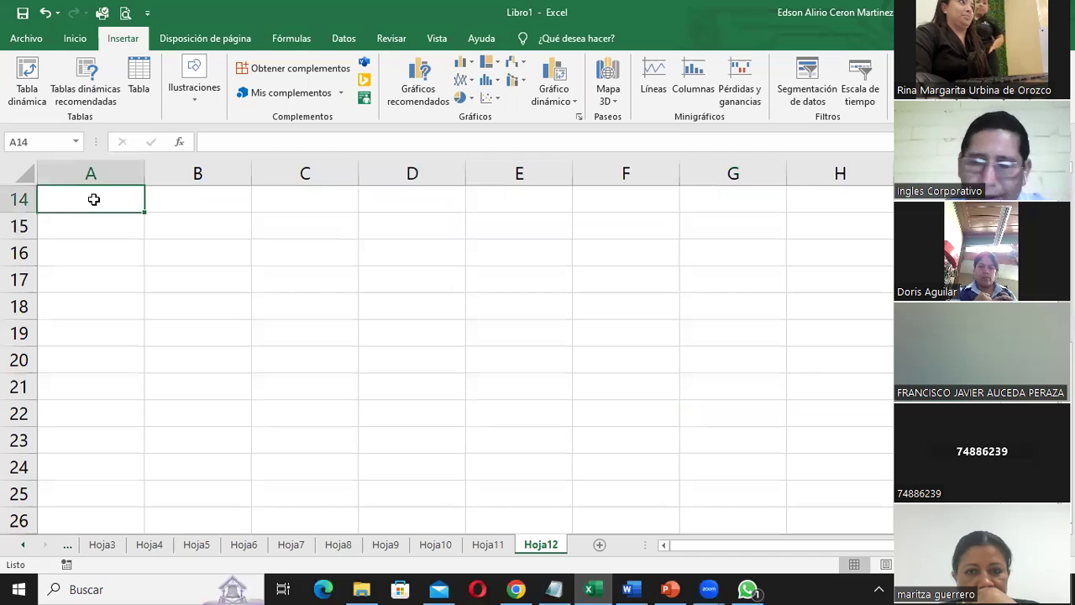
scroll(76, 200, "up", 3)
left_click(95, 199)
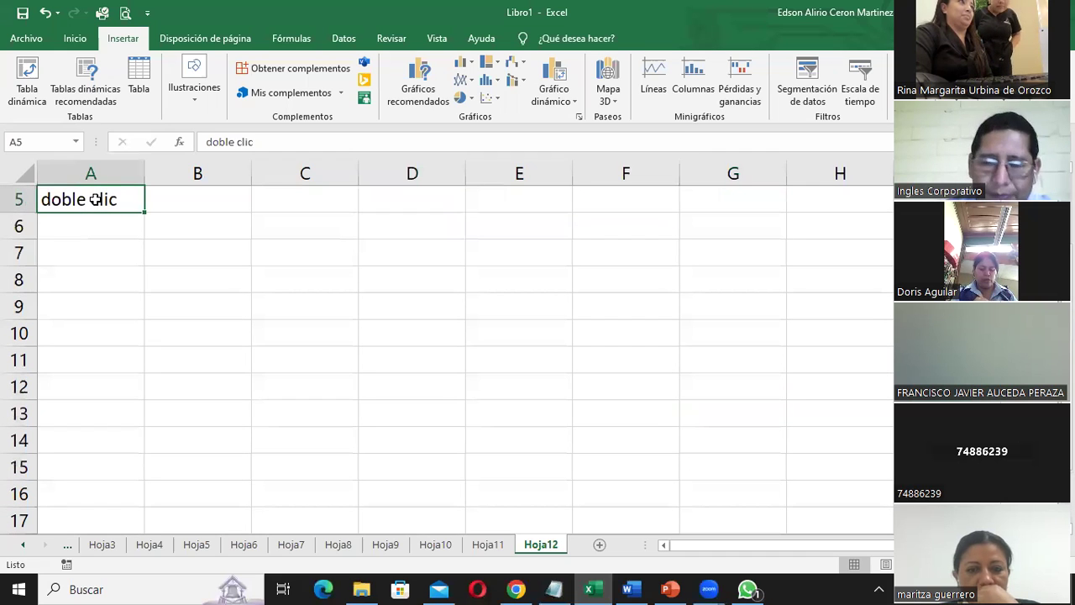
key("Up")
key("Up")
key("Up")
key("Up")
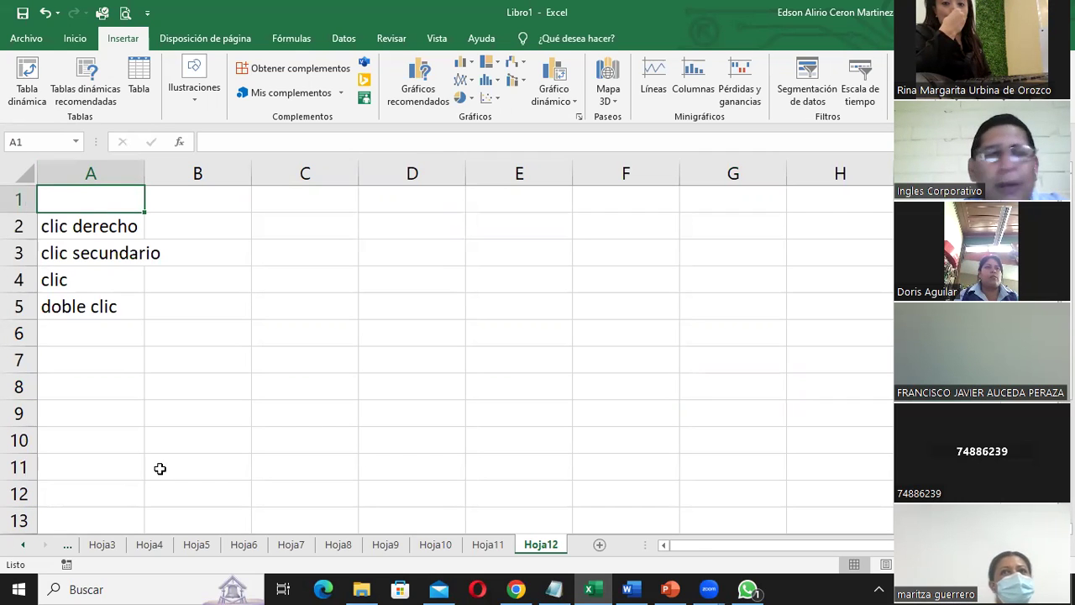
- Page Down to the empty rows 14–26, select A14, then launch Excel again from the Start menu
key("Page_Down")
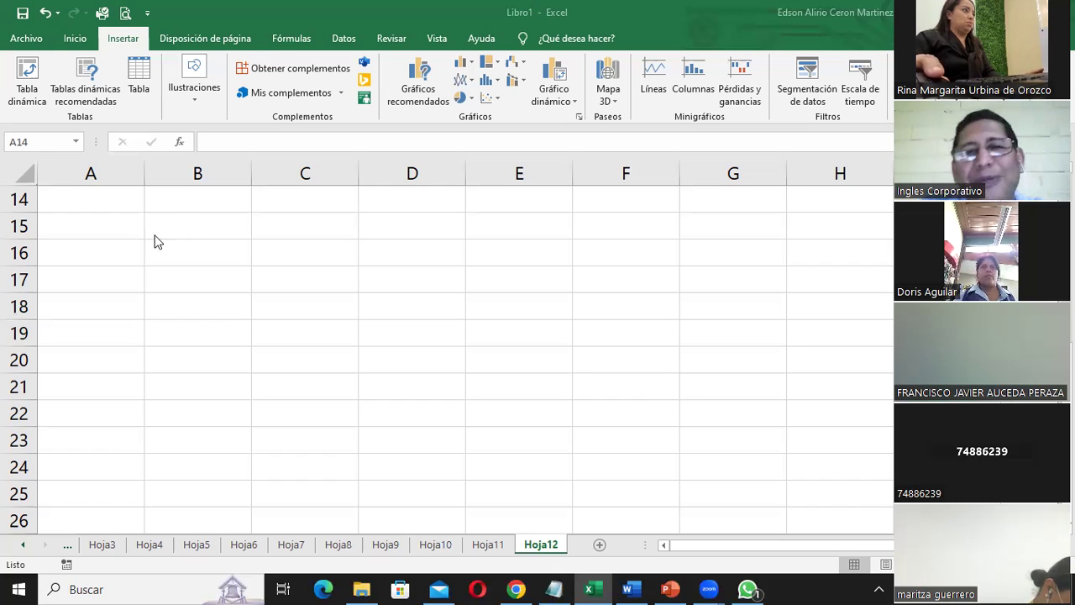
left_click(98, 206)
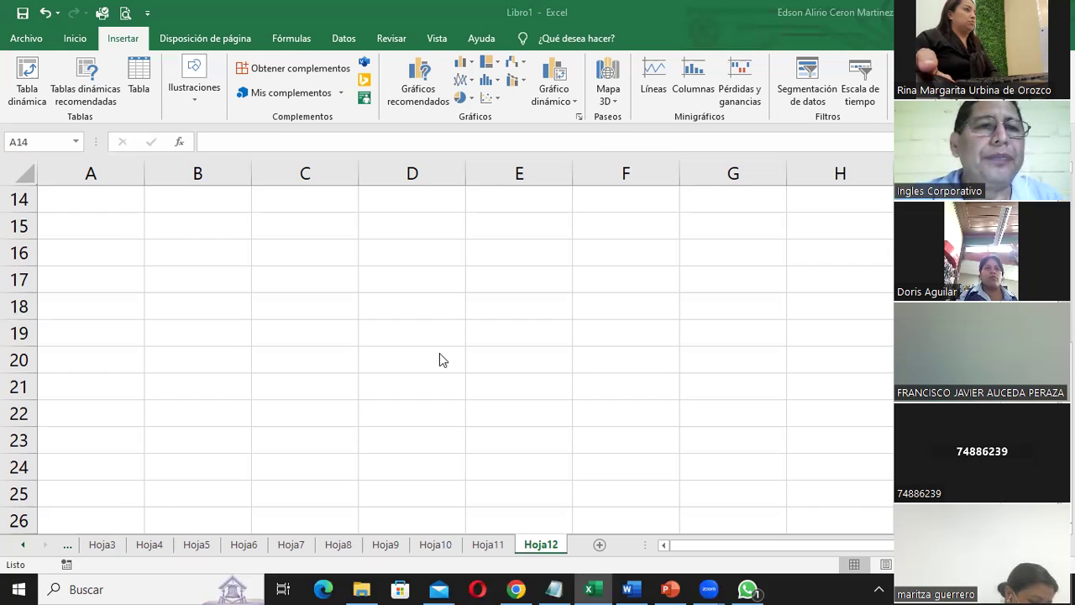
left_click(107, 201)
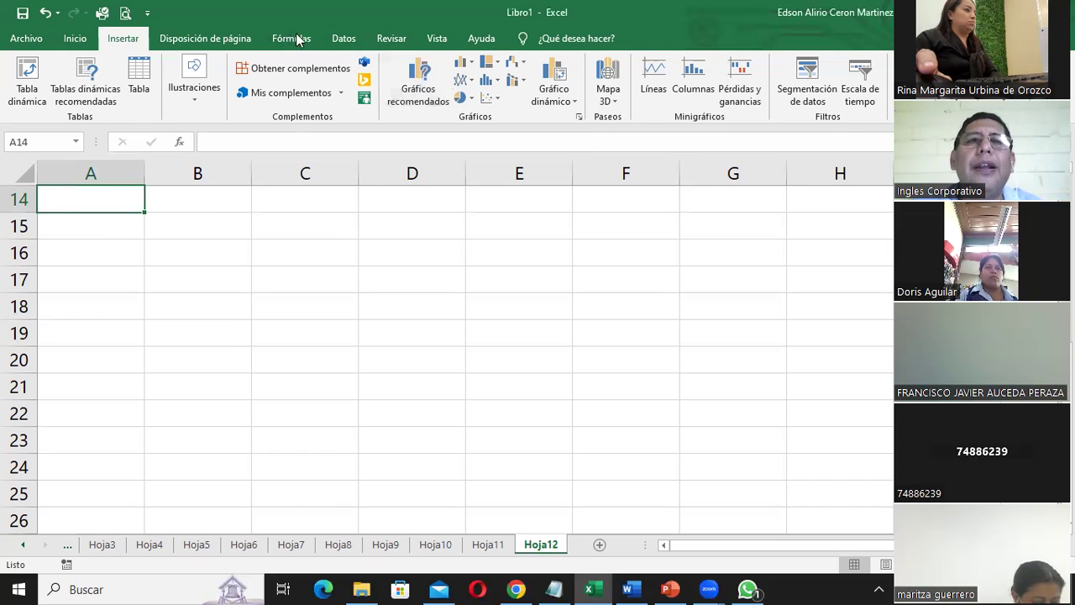
left_click(18, 588)
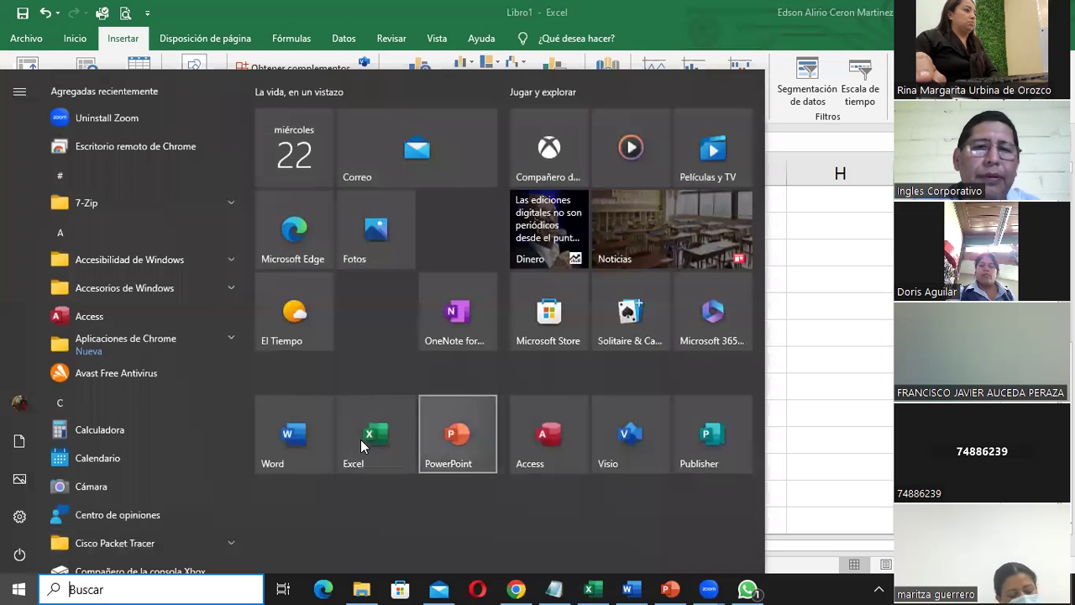
left_click(363, 446)
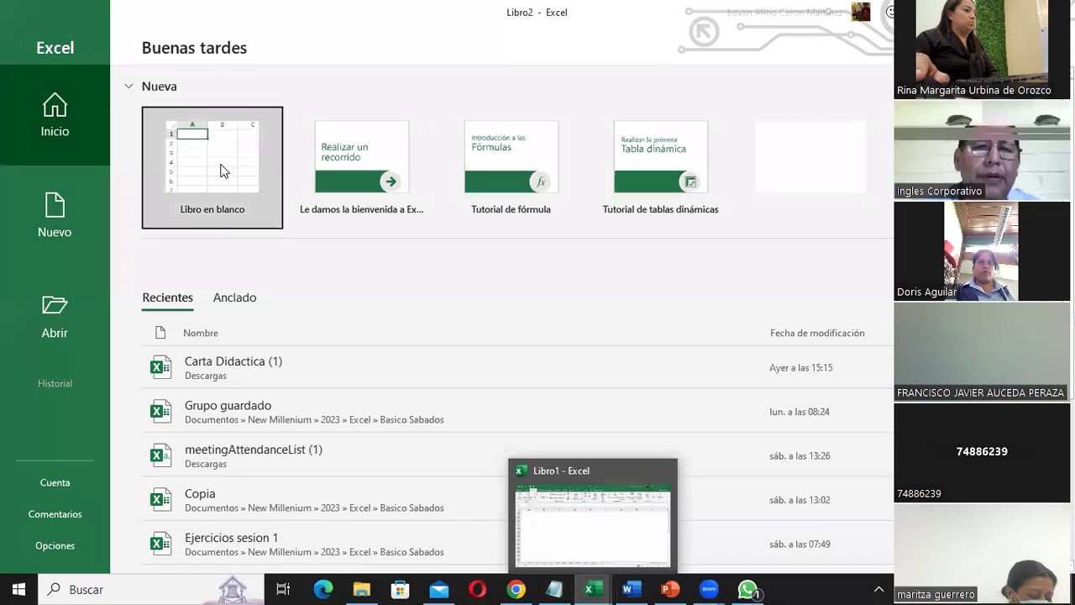
- Create the blank workbook Libro2 and Alt+Tab between it and Libro1
left_click(222, 169)
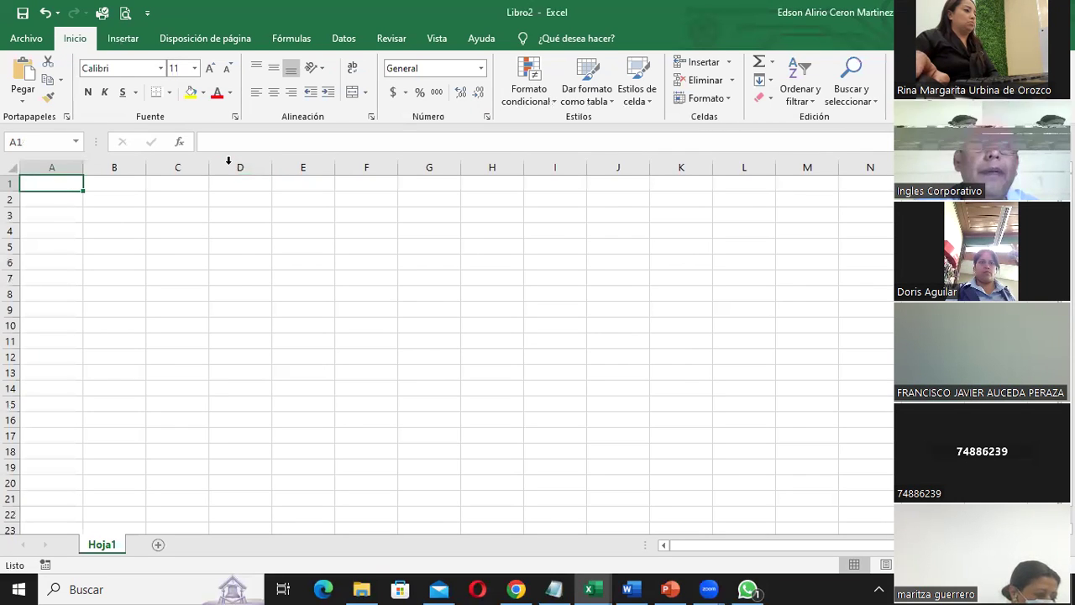
key("alt+Tab")
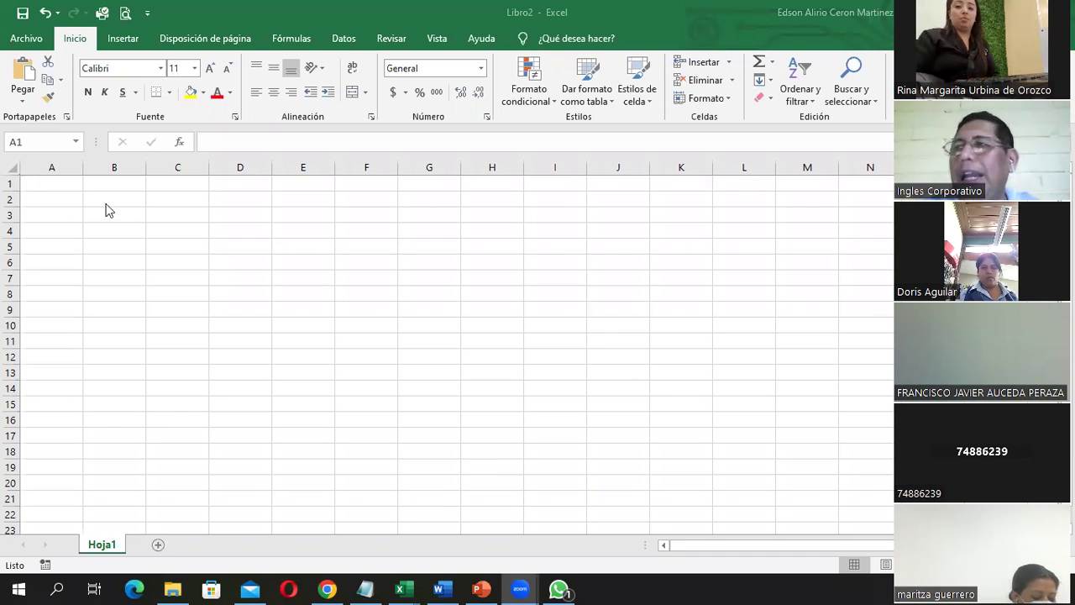
key("alt+Tab")
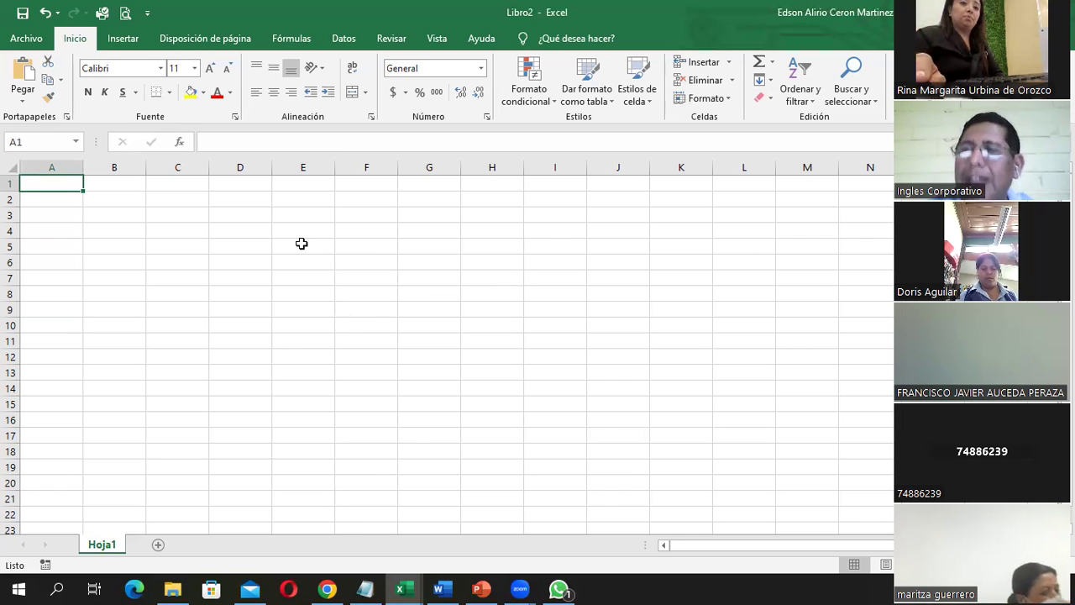
- Page Down three screens to row 67, then Ctrl+Home back to cell A1
key("Page_Down")
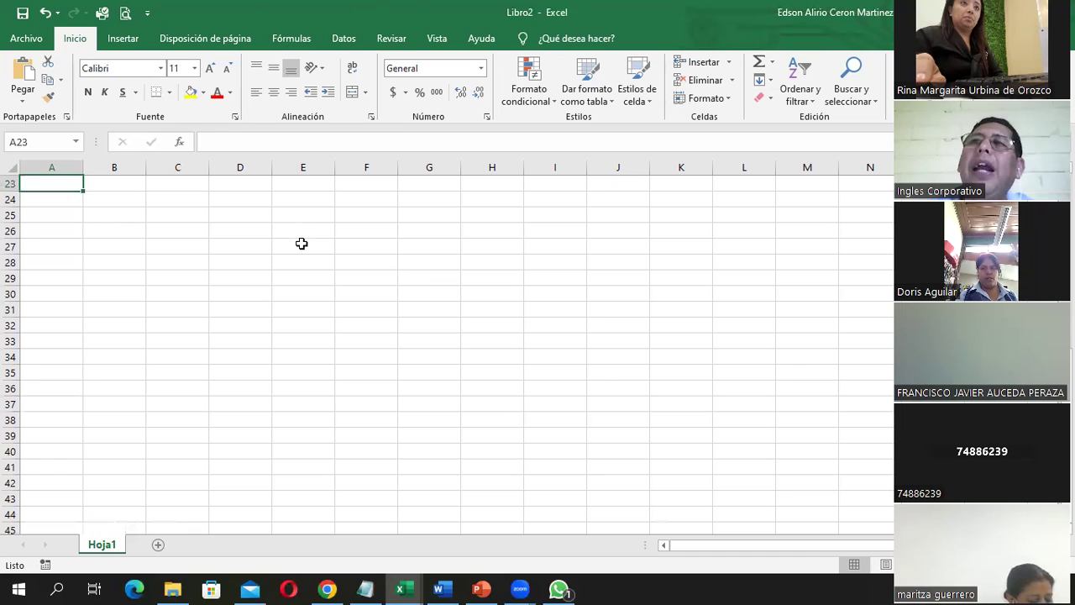
key("Page_Down")
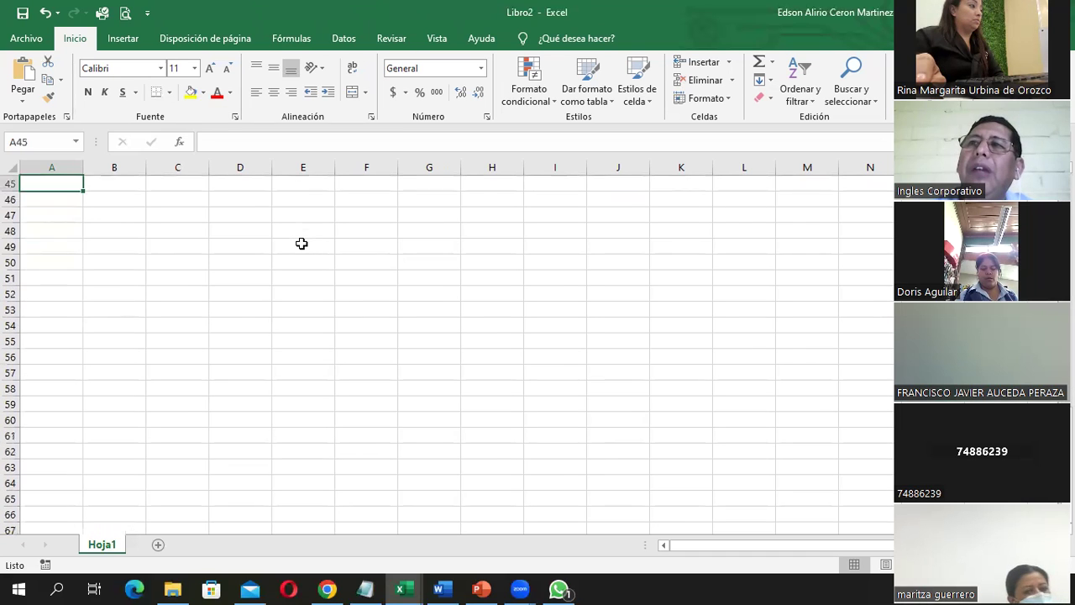
key("Page_Down")
key("Page_Down")
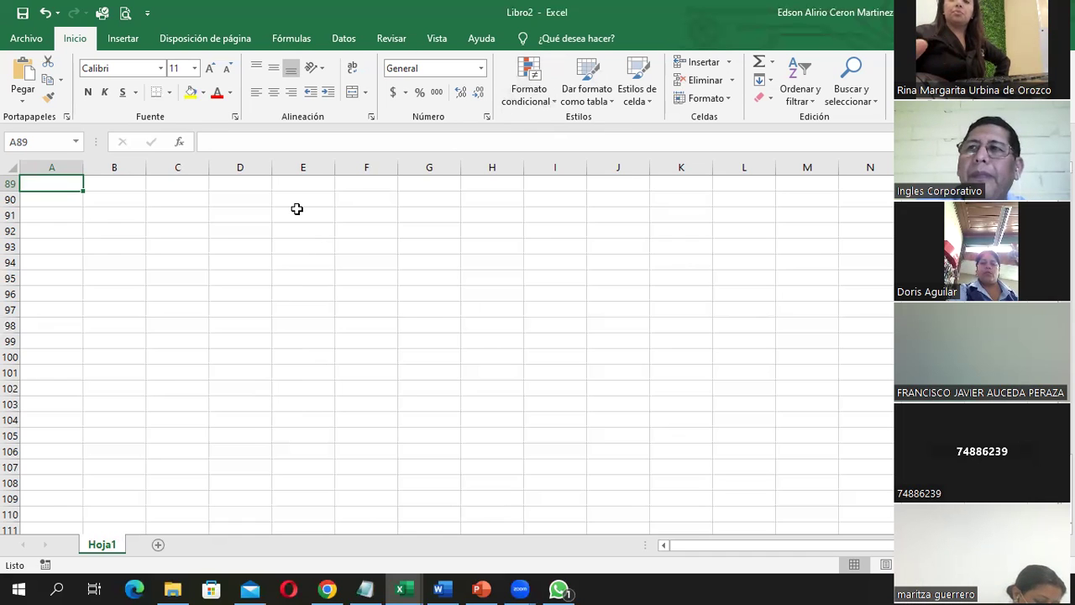
key("ctrl+Home")
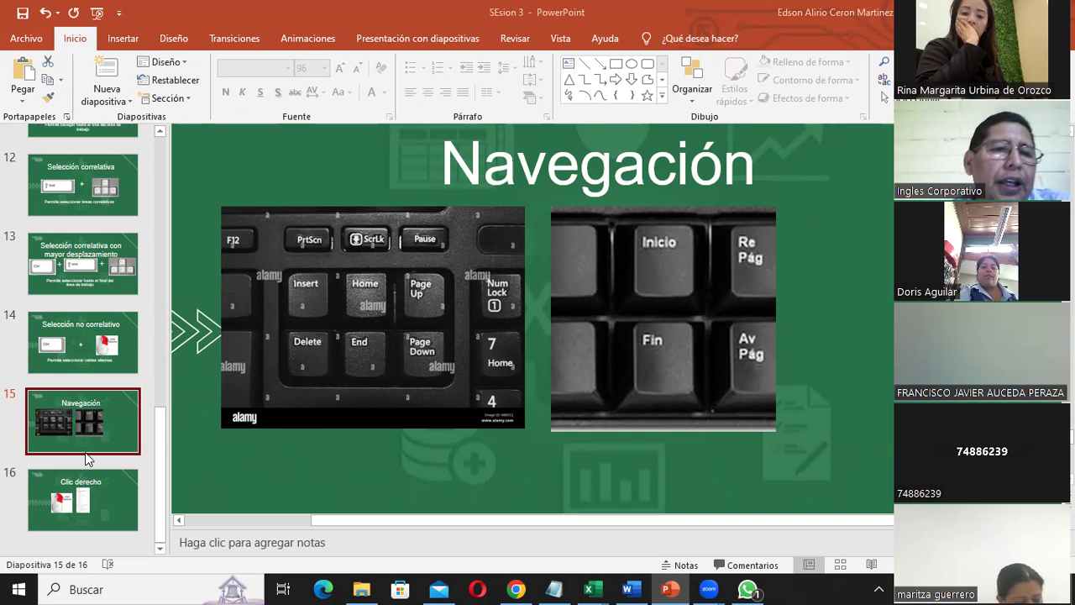
- Go to slide 16 of 16, Clic derecho, showing Excel's right-click menu
left_click(104, 495)
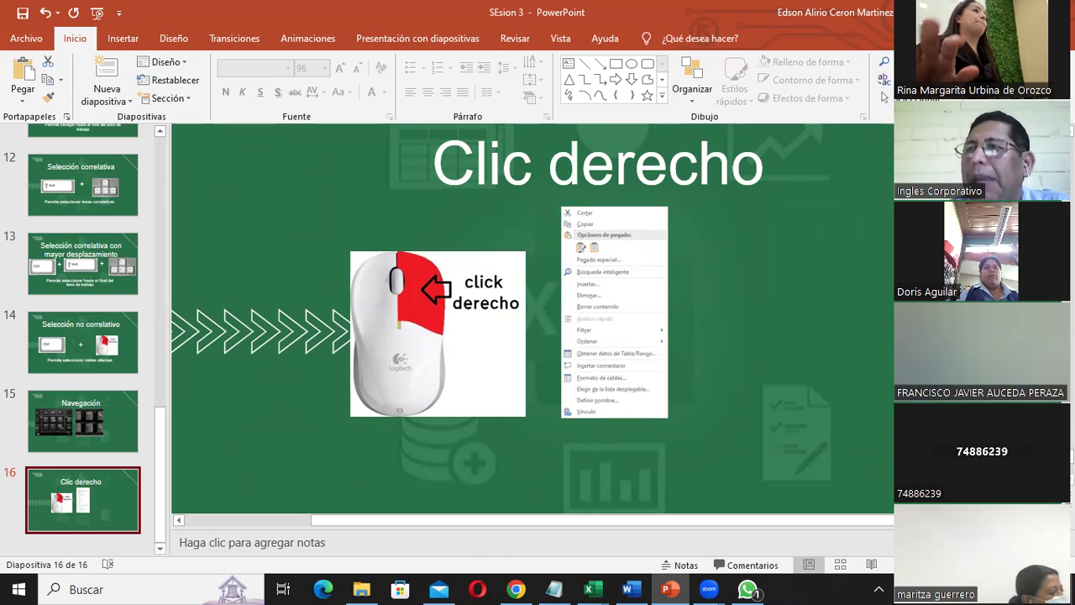
- Bring Libro1 back to the front, view cell B16's shortcut menu, then show the Inicio tab
mouse_move(600, 586)
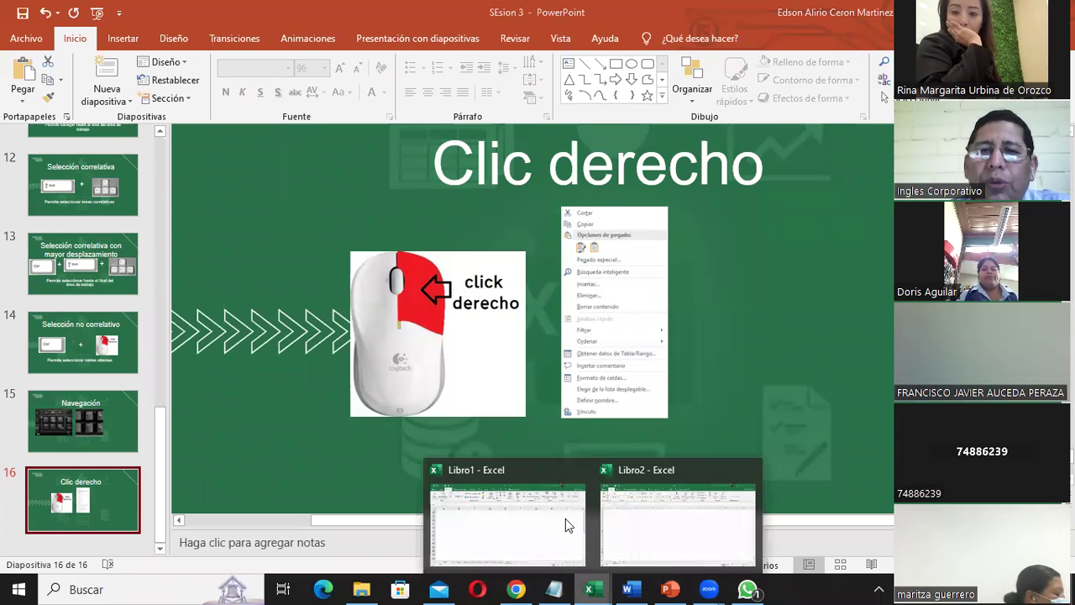
left_click(532, 515)
left_click(224, 252)
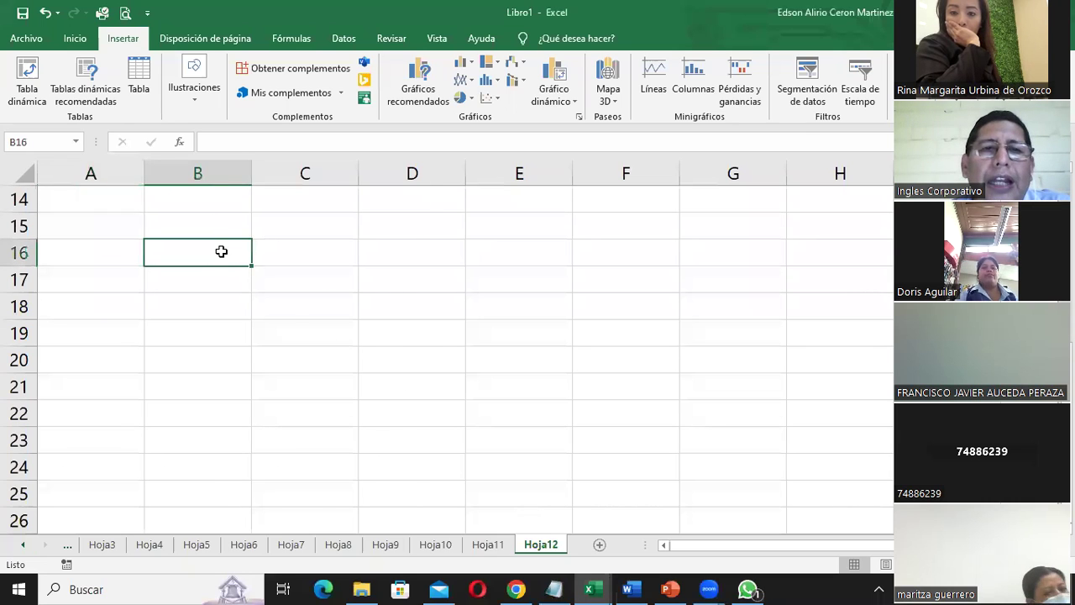
right_click(224, 252)
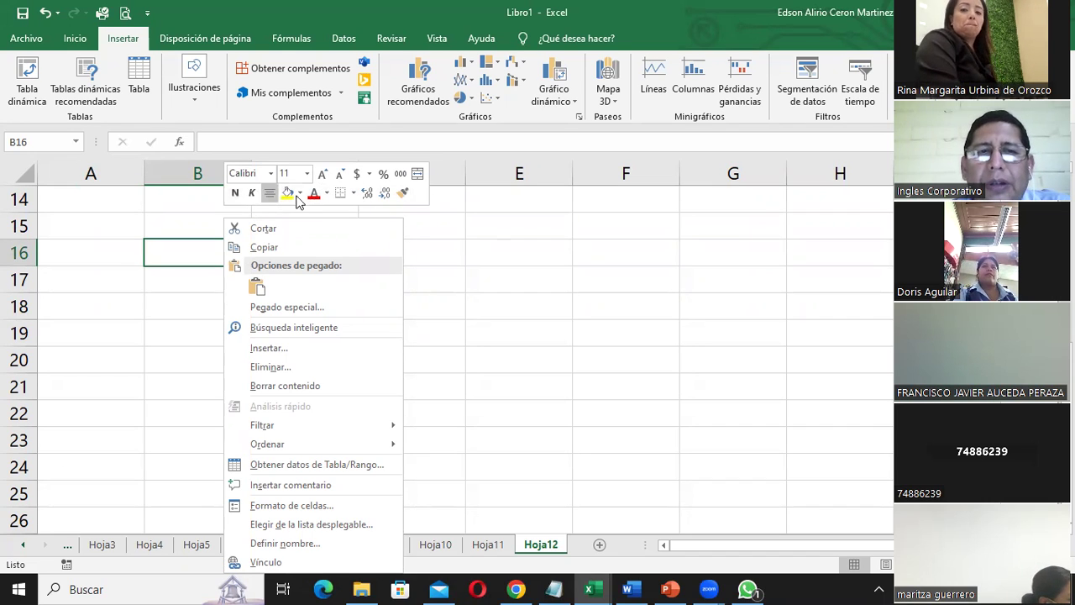
left_click(79, 42)
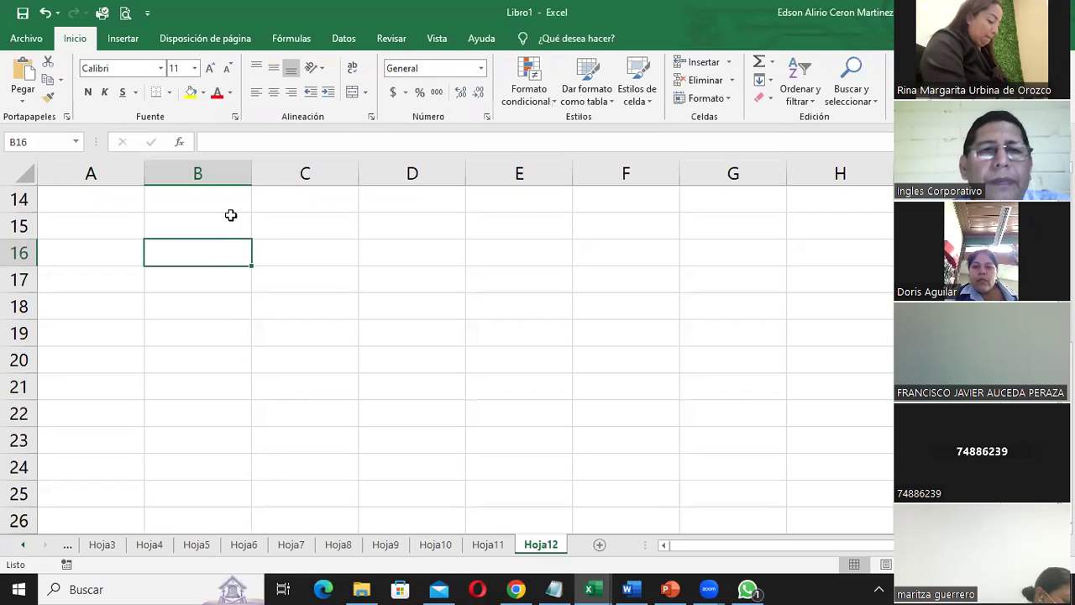
- View cell B17's shortcut menu, then select cell B15
left_click(214, 278)
right_click(214, 277)
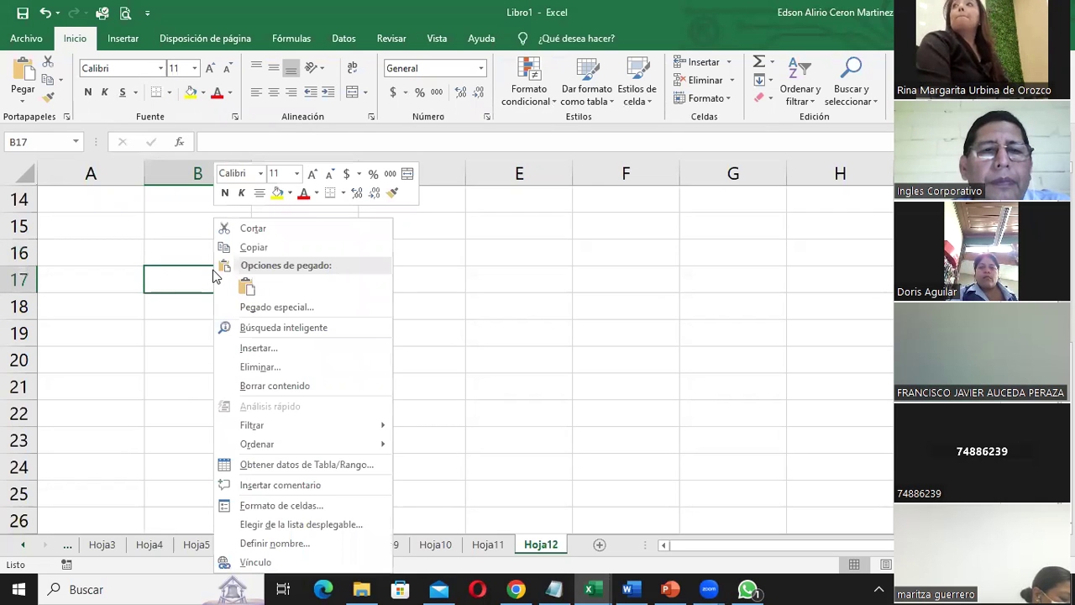
left_click(179, 245)
left_click(233, 233)
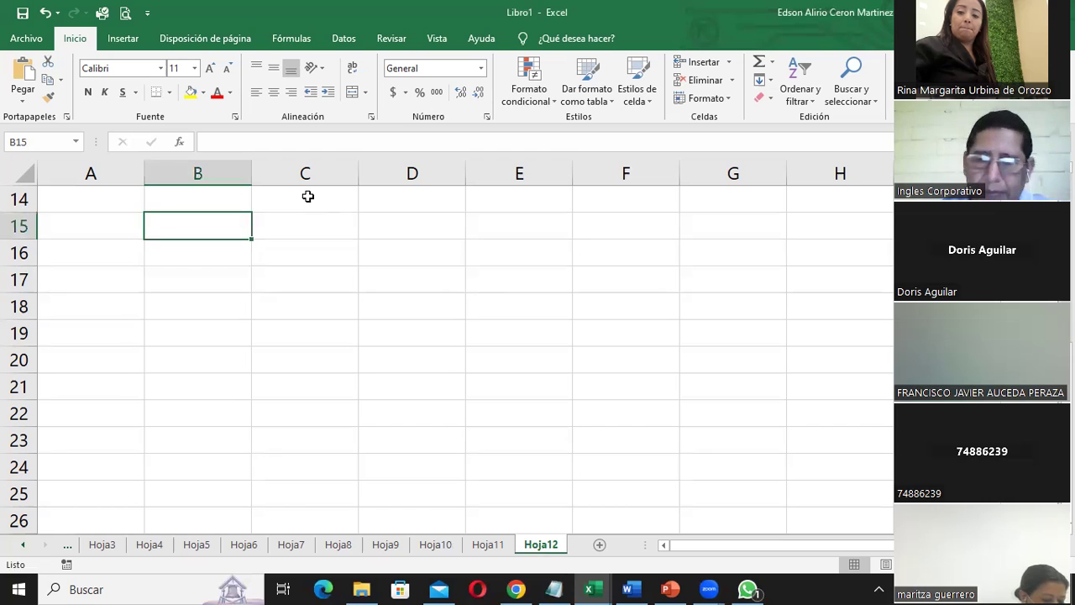
- Return to cell A1 at the top-left of Hoja12 using Ctrl+Up and Left
key("ctrl+Up")
key("Left")
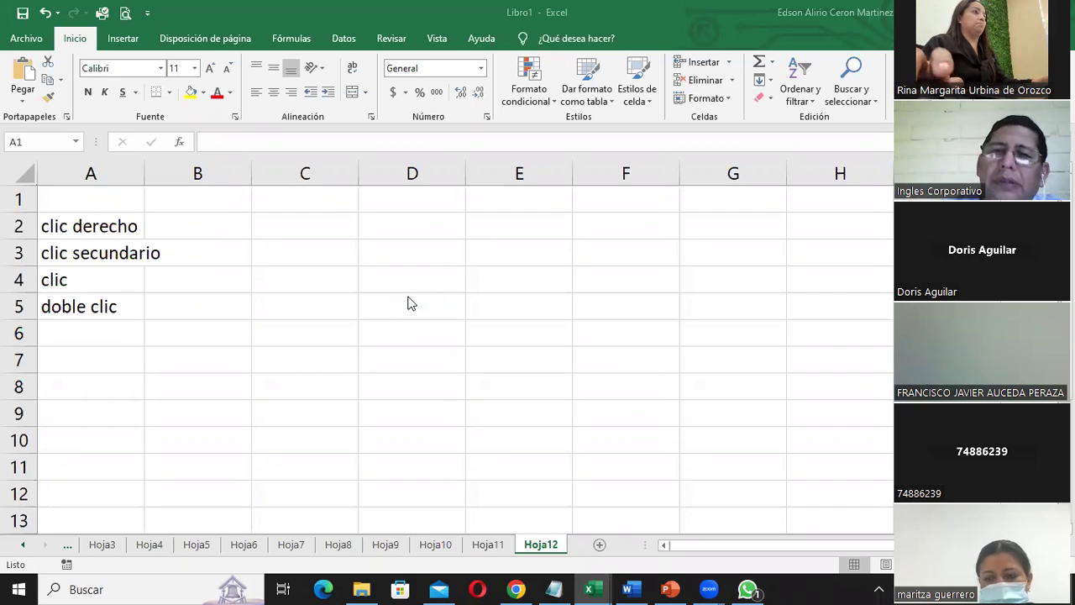
scroll(456, 312, "down", 3)
scroll(456, 312, "up", 3)
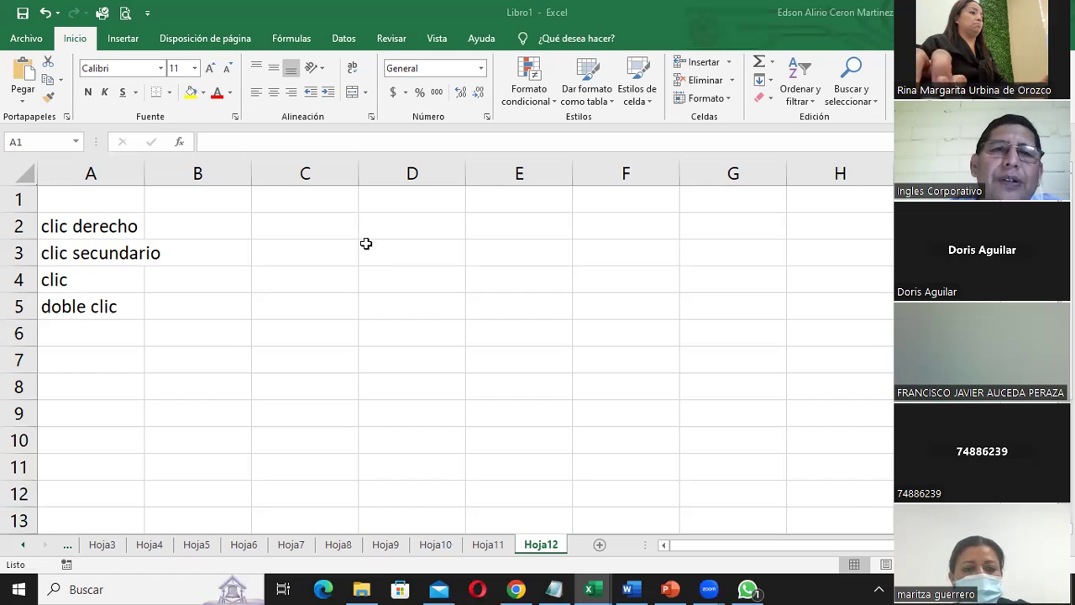
left_click_drag(311, 225, 334, 406)
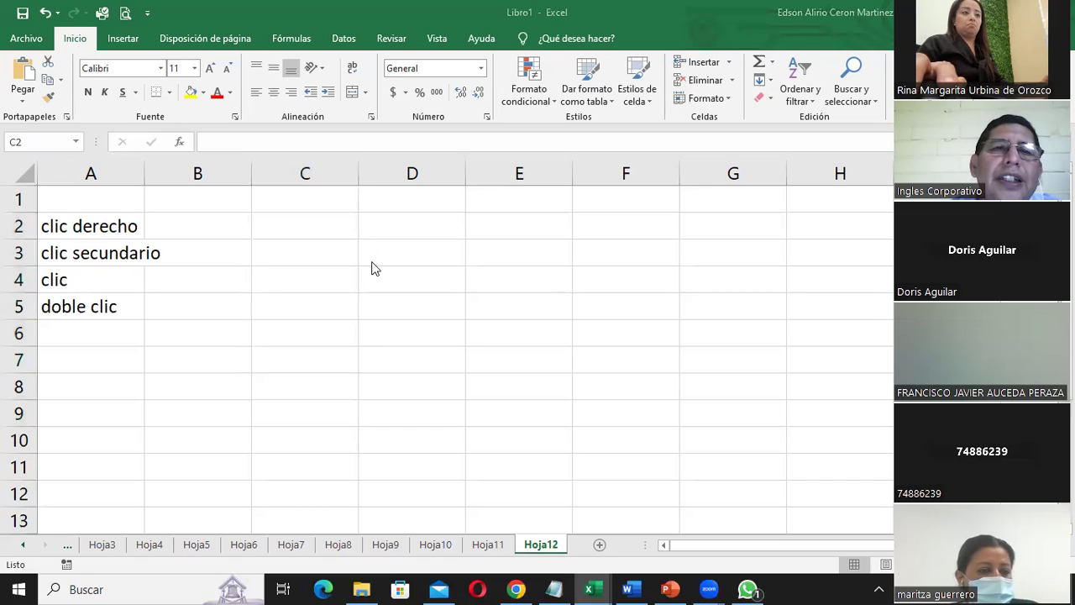
left_click(394, 236)
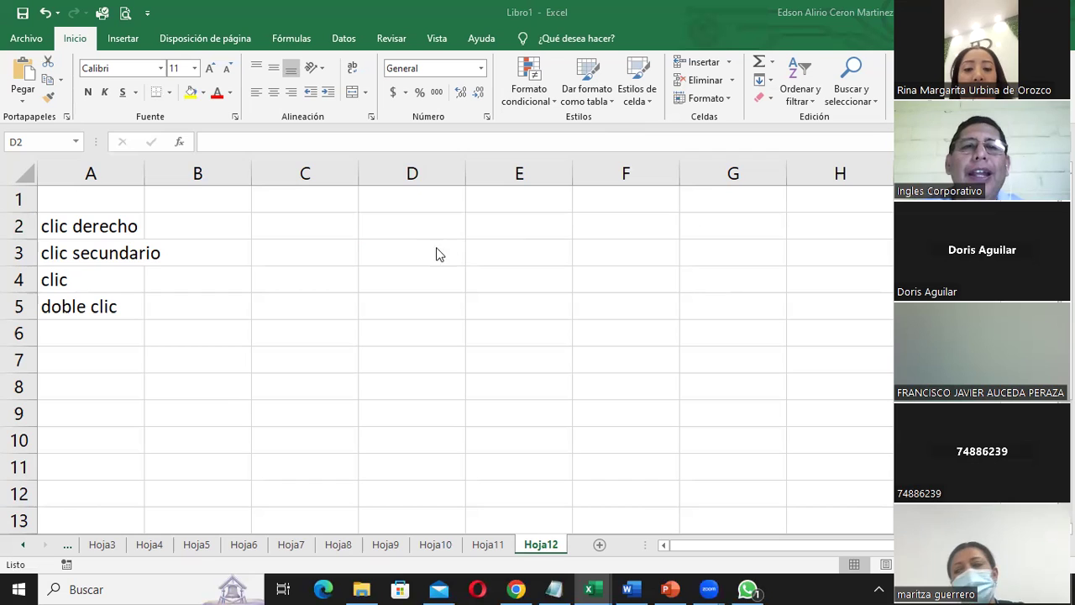
left_click(411, 227)
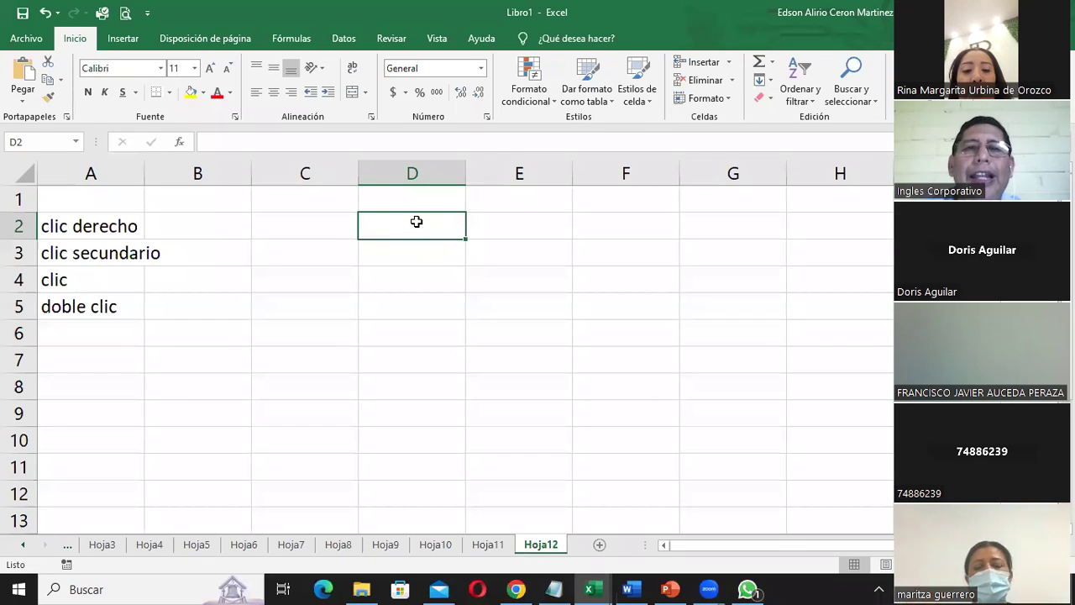
left_click_drag(416, 221, 436, 459)
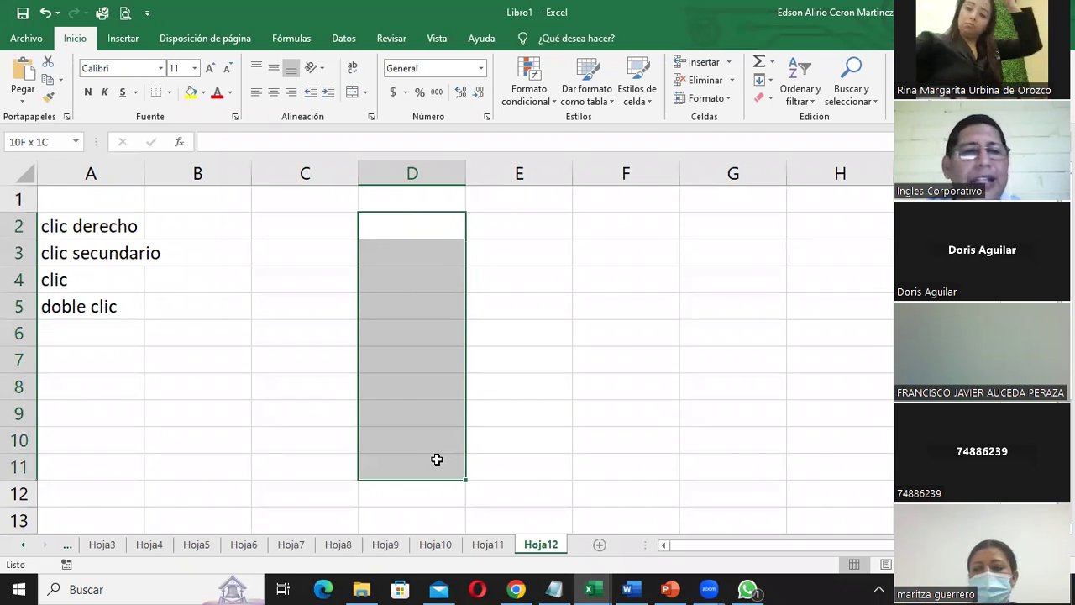
left_click_drag(437, 459, 442, 422)
mouse_move(525, 229)
left_mouse_down()
mouse_move(774, 332)
mouse_move(830, 332)
mouse_move(843, 421)
left_mouse_up()
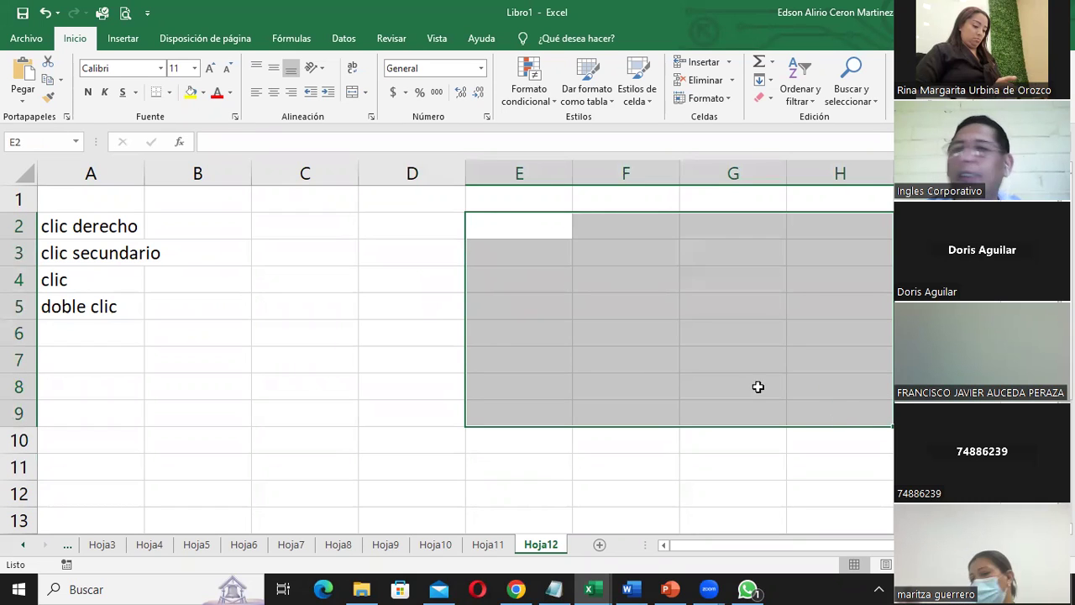
left_click(393, 224)
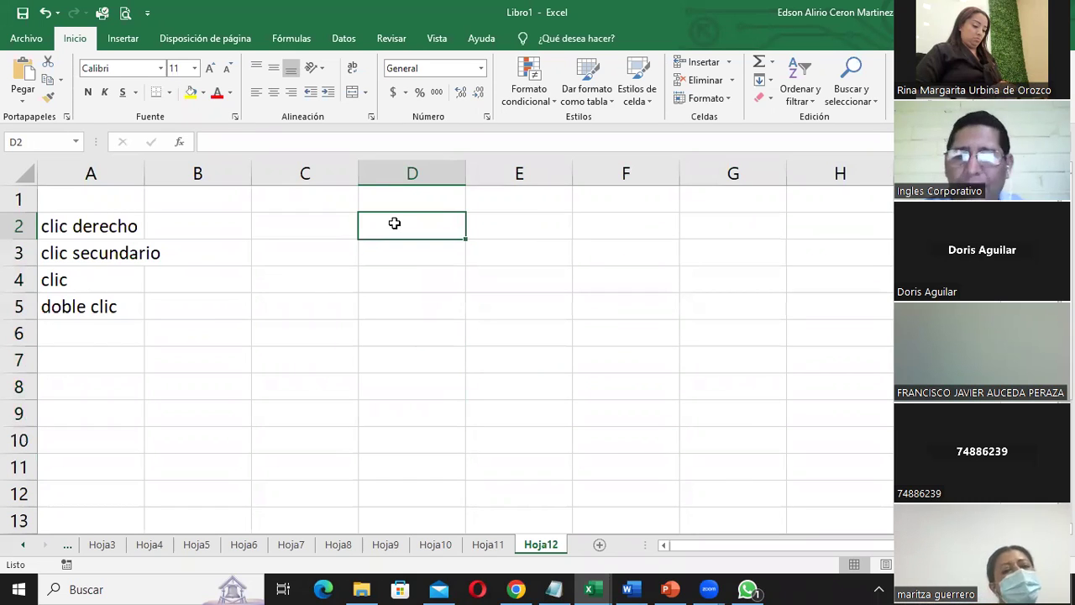
- Return to the top of column D and extend the selection with Shift+arrows across columns D to G
key("ctrl+Down")
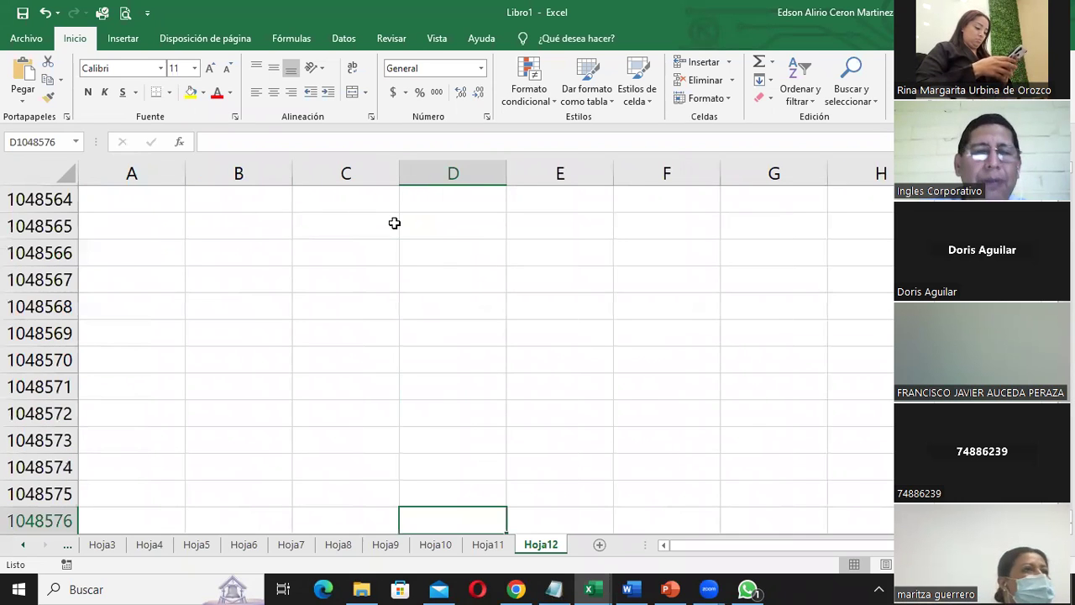
key("ctrl+Up")
key("shift+Down")
key("shift+Down")
key("shift+Down")
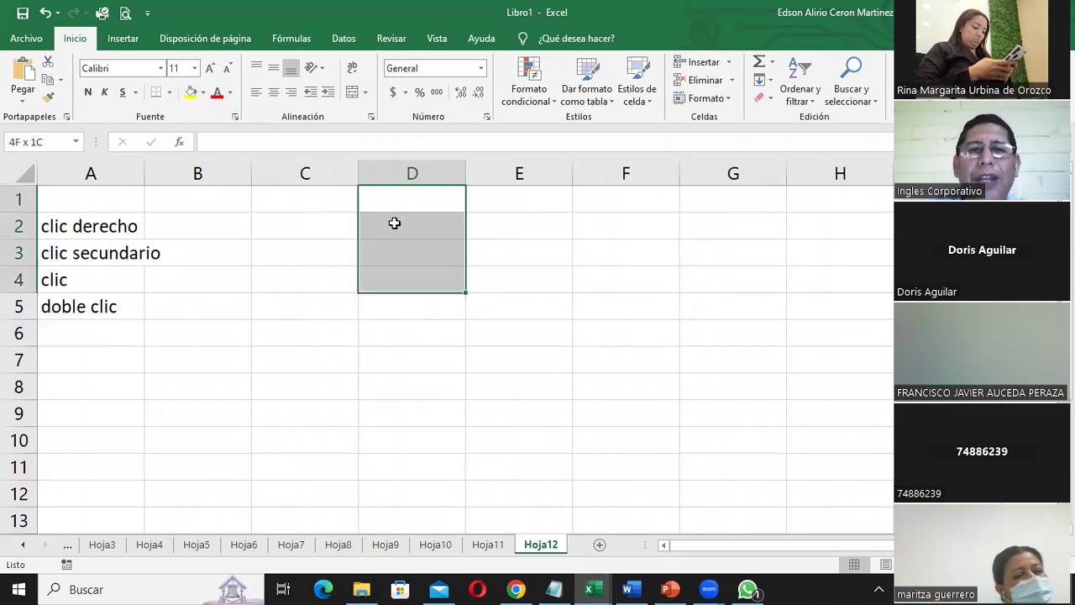
key("shift+Down")
key("shift+Down")
key("shift+Down")
key("shift+Down")
key("shift+Down")
key("shift+Down")
key("shift+Right")
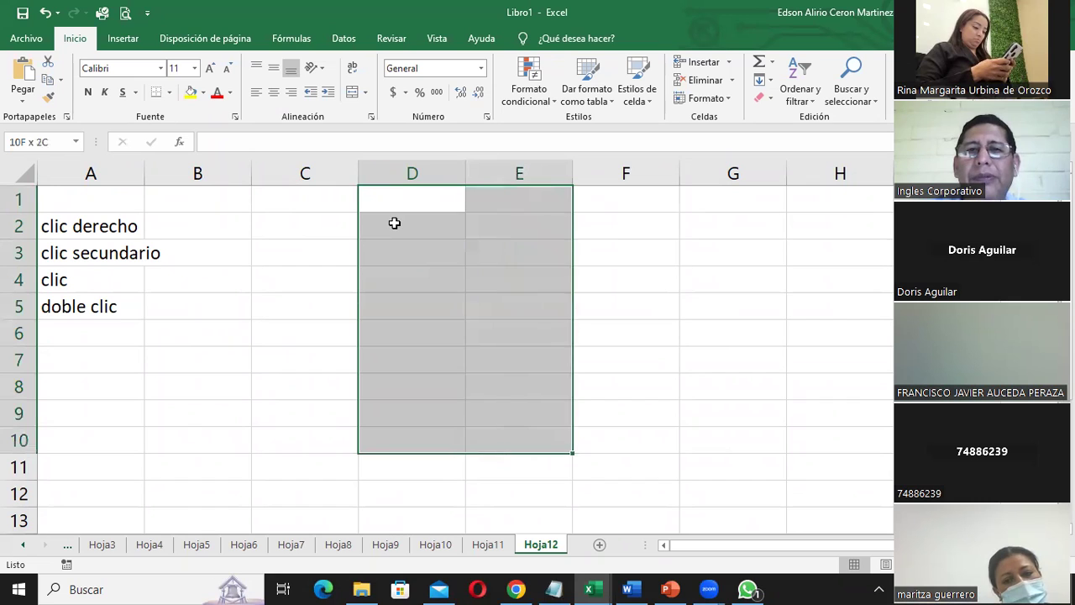
key("shift+Right")
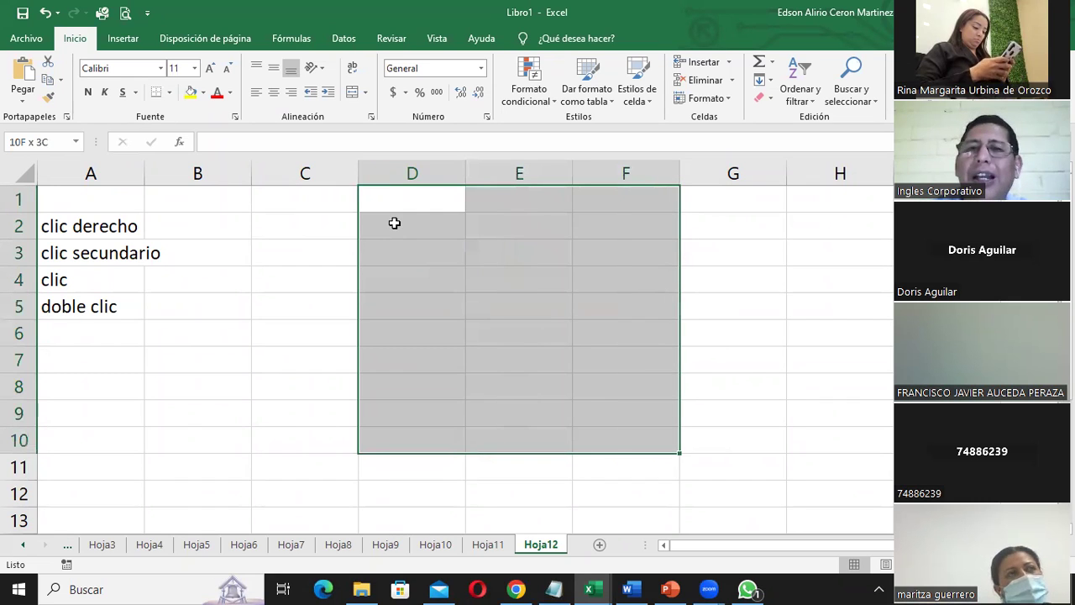
key("shift+Right")
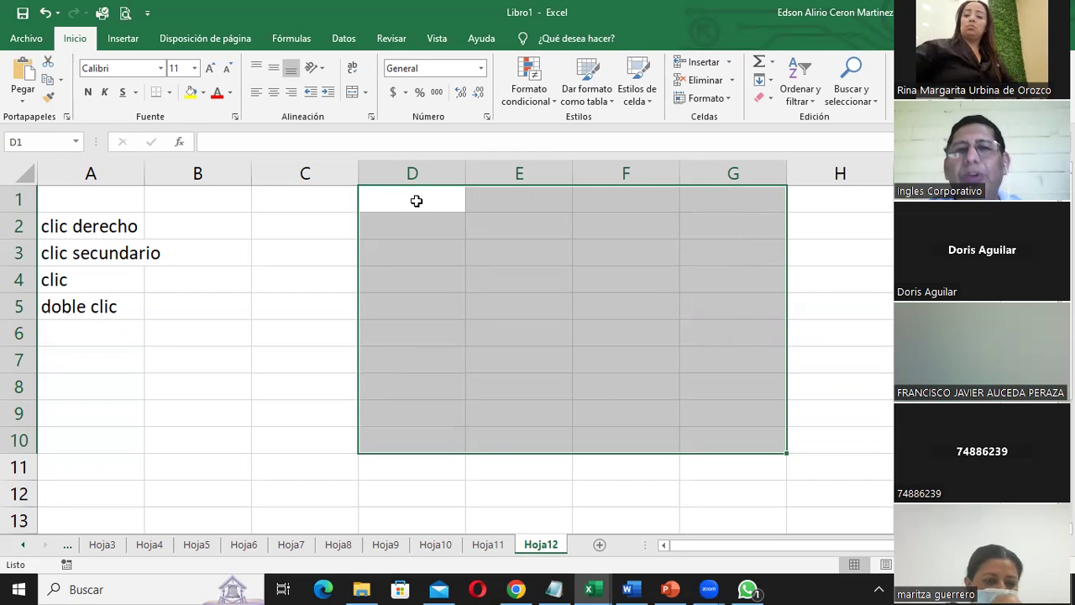
key("ctrl+c")
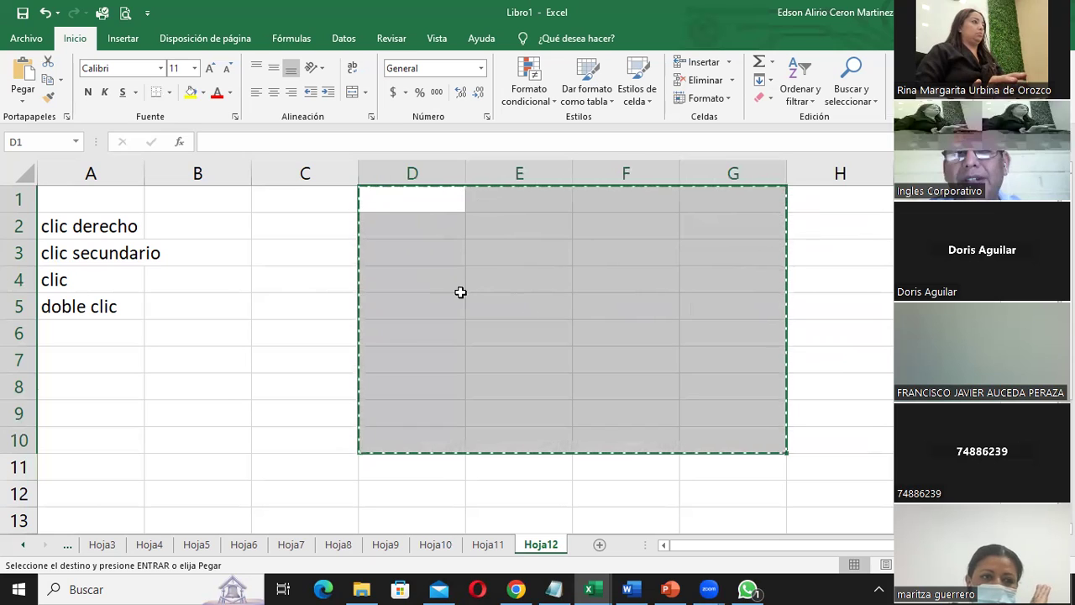
key("Escape")
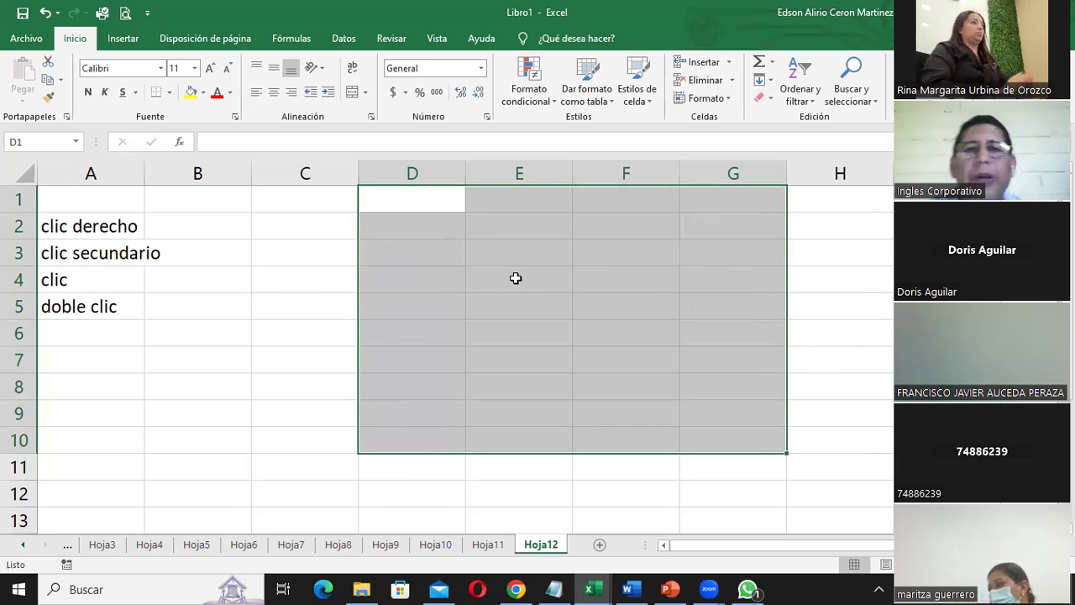
left_click(514, 280)
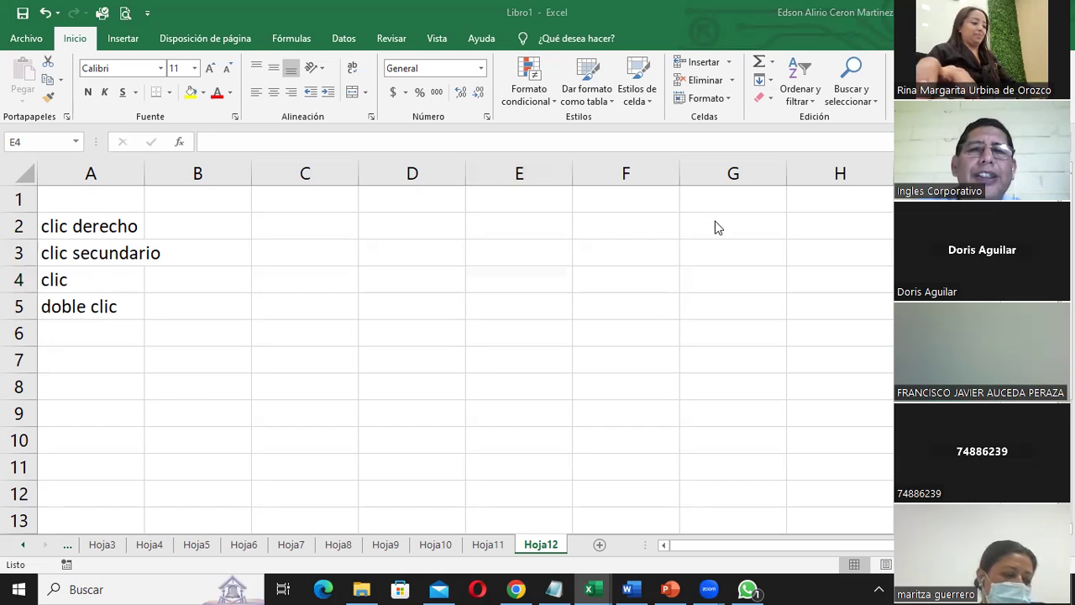
left_click(810, 197)
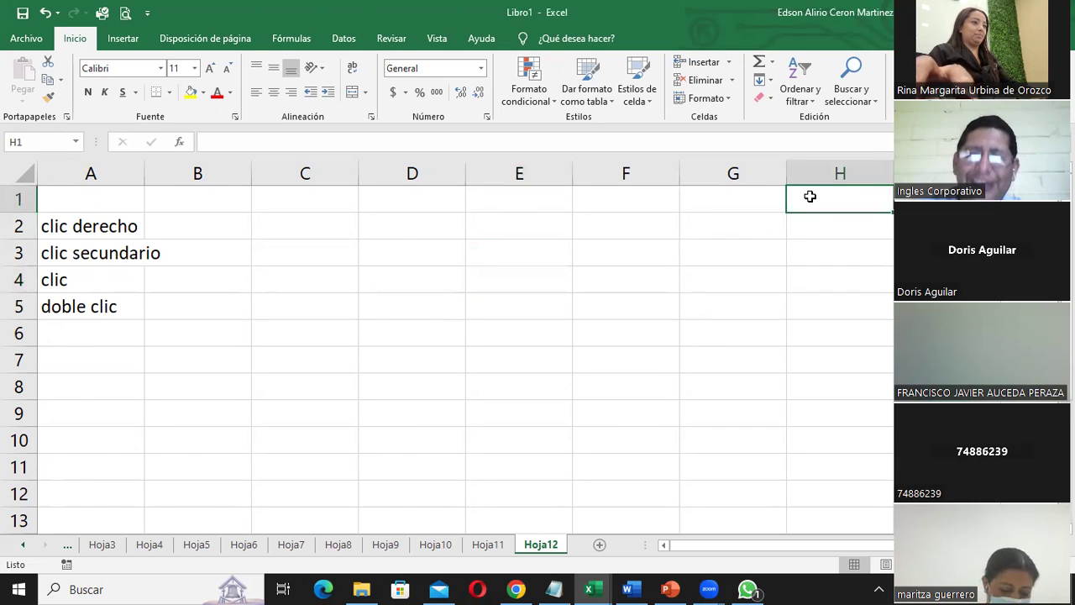
key("ctrl+Down")
key("ctrl+Up")
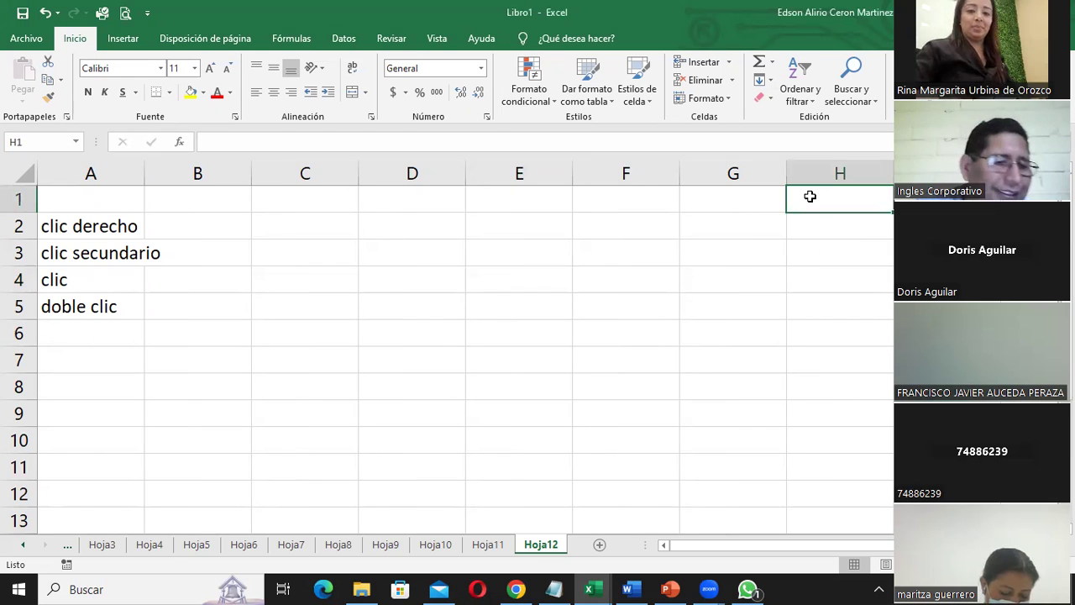
key("ctrl+Down")
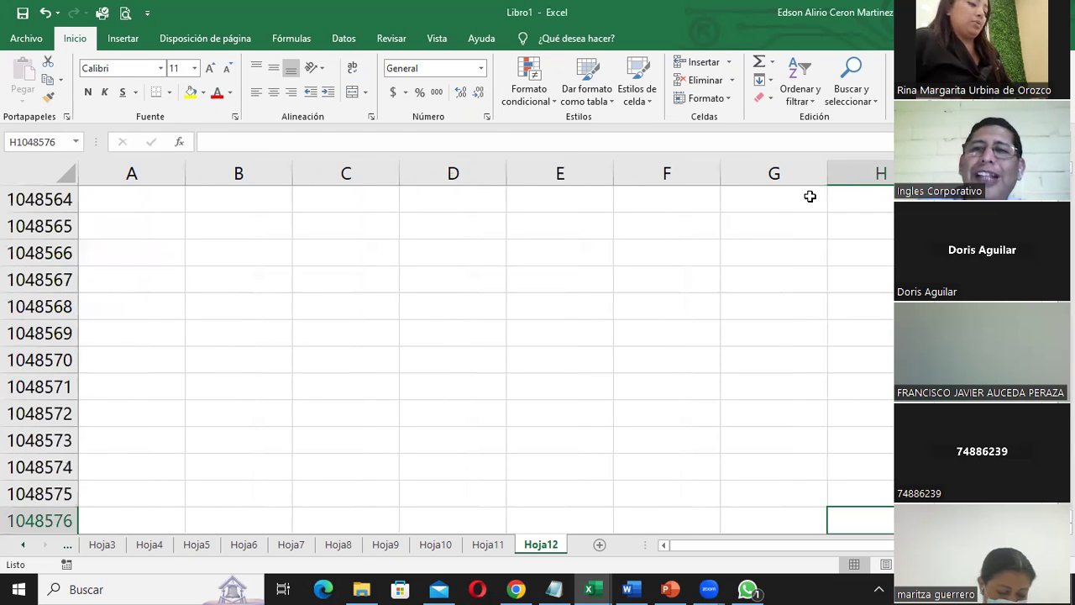
key("ctrl+Up")
key("ctrl+Left")
key("ctrl+Right")
key("ctrl+Down")
key("ctrl+Up")
key("ctrl+Left")
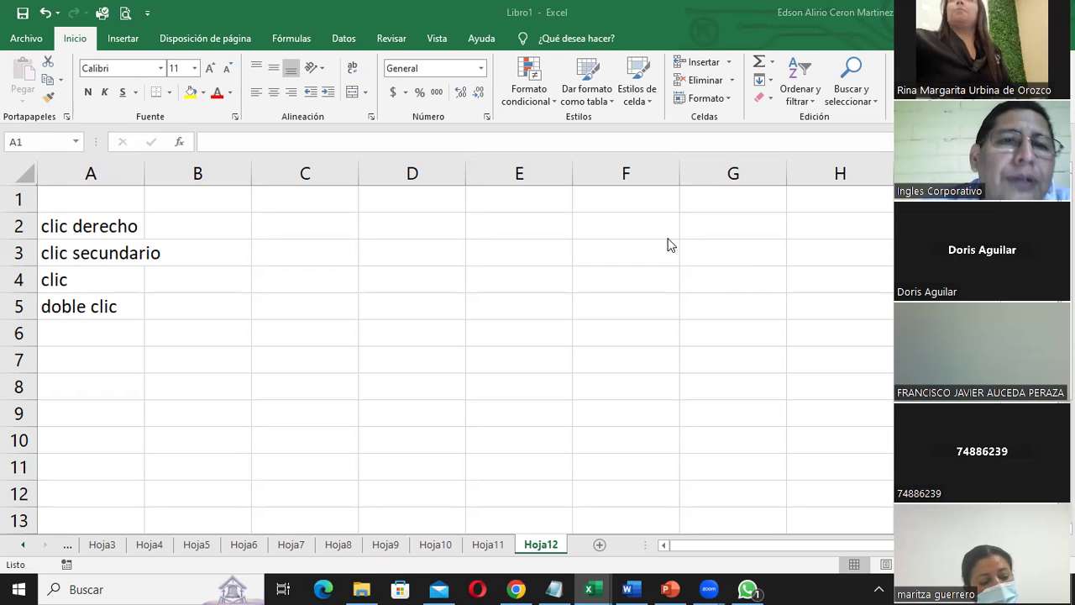
- From cell D2, open the Ir a (Go To) window with F5, close it, and reopen it
left_click(439, 228)
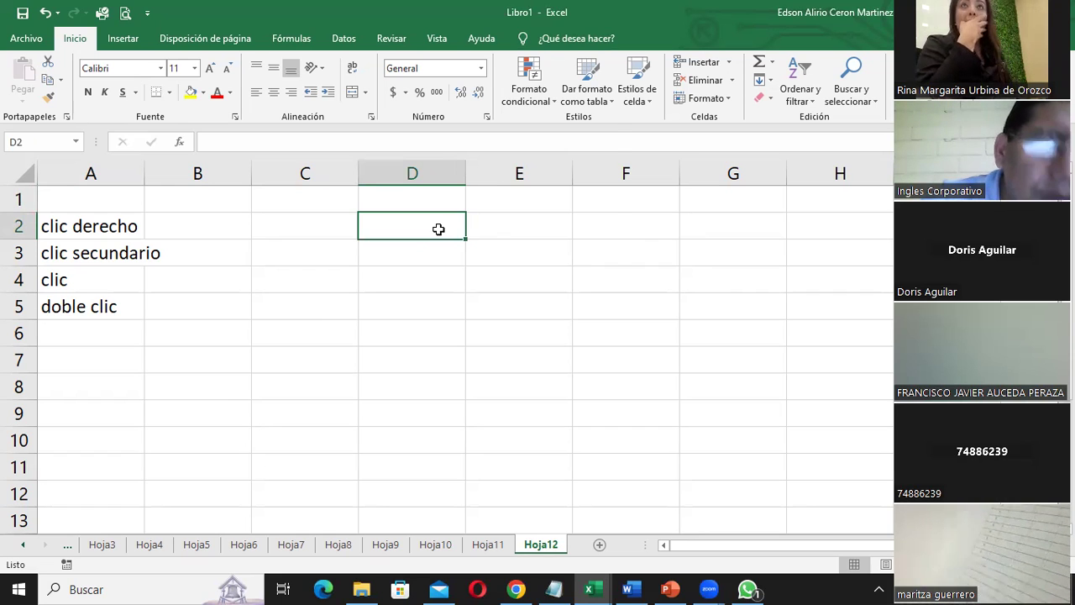
key("F5")
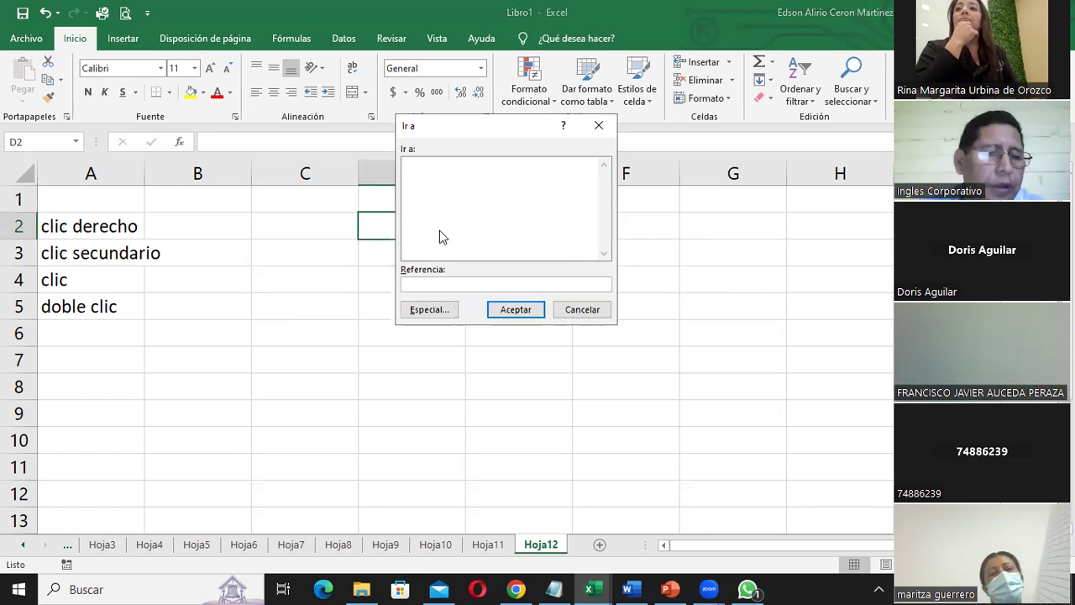
key("Escape")
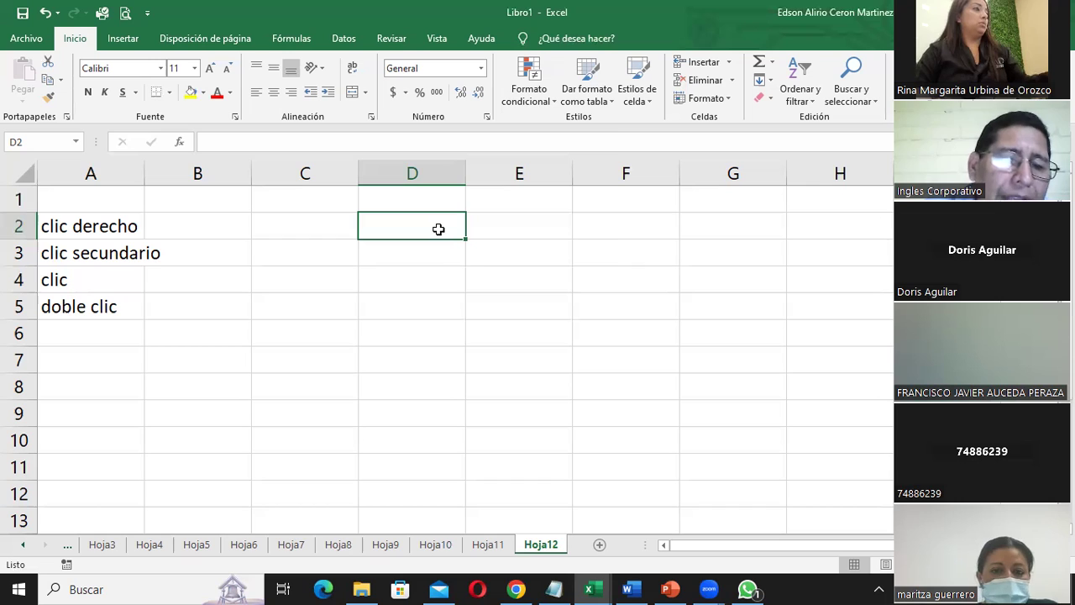
key("F5")
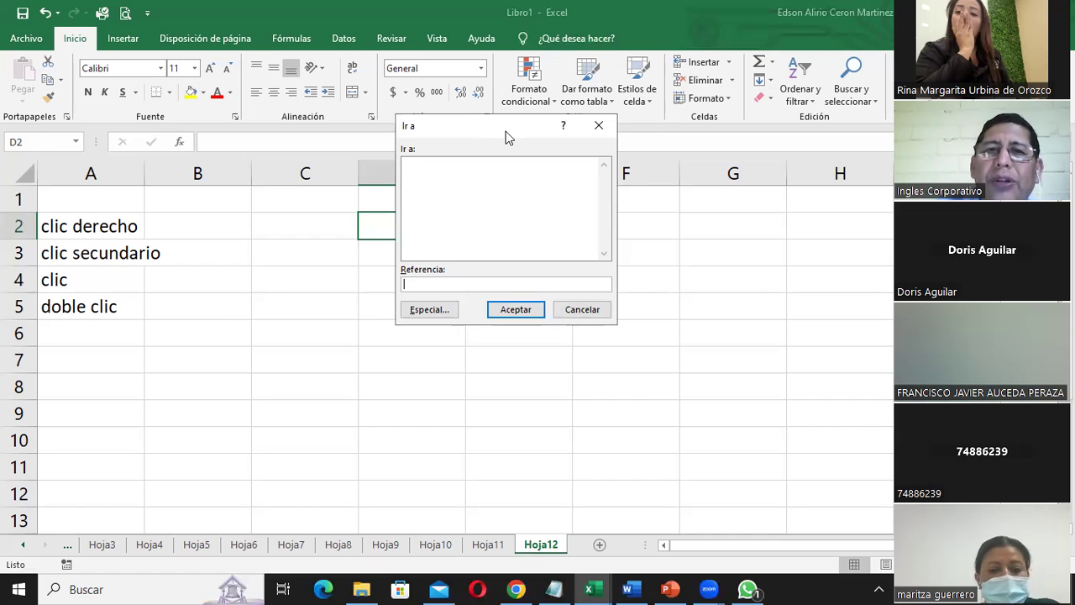
- Go to cell Z20 through the Ir a dialog
left_click_drag(506, 131, 470, 121)
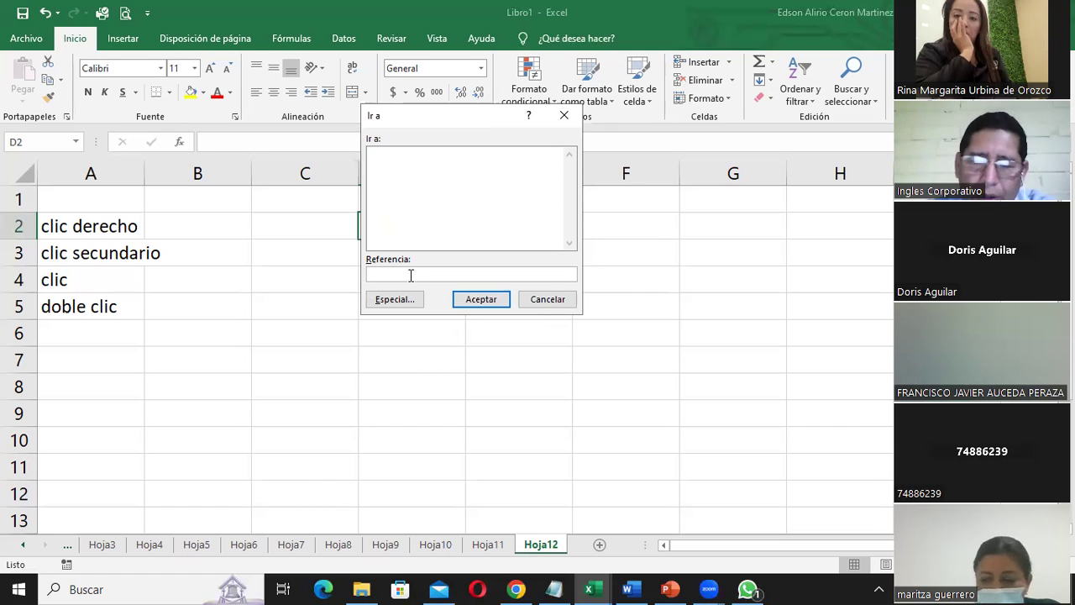
type("z20")
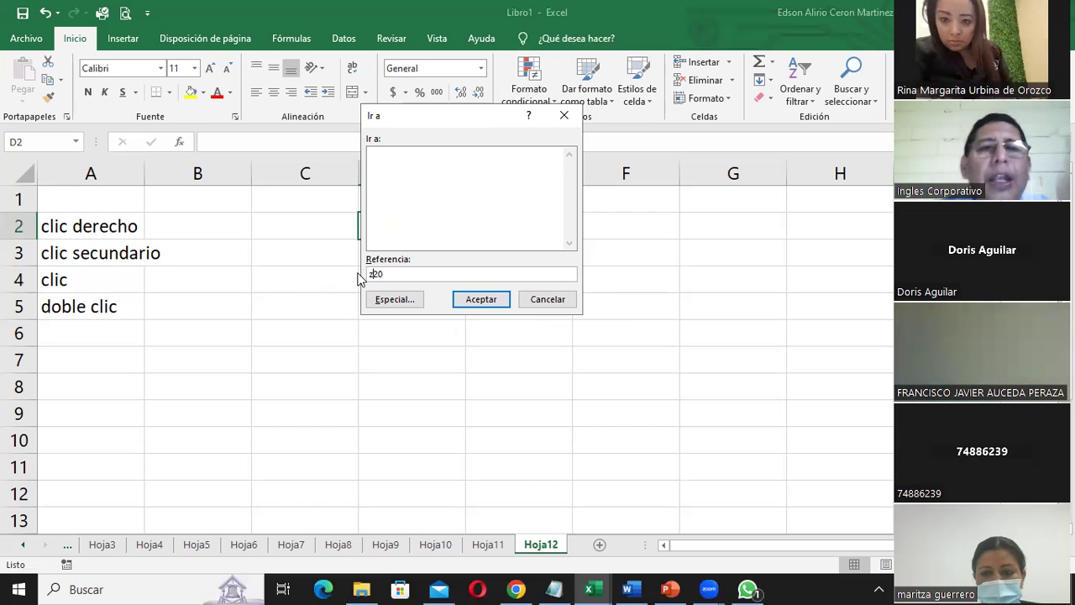
key("BackSpace")
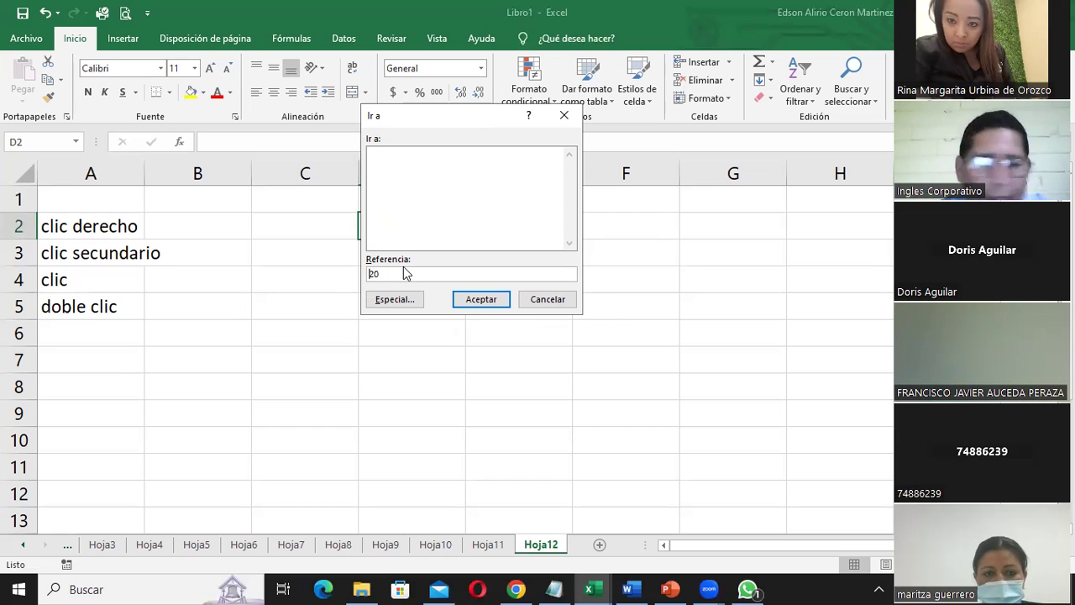
type("Z")
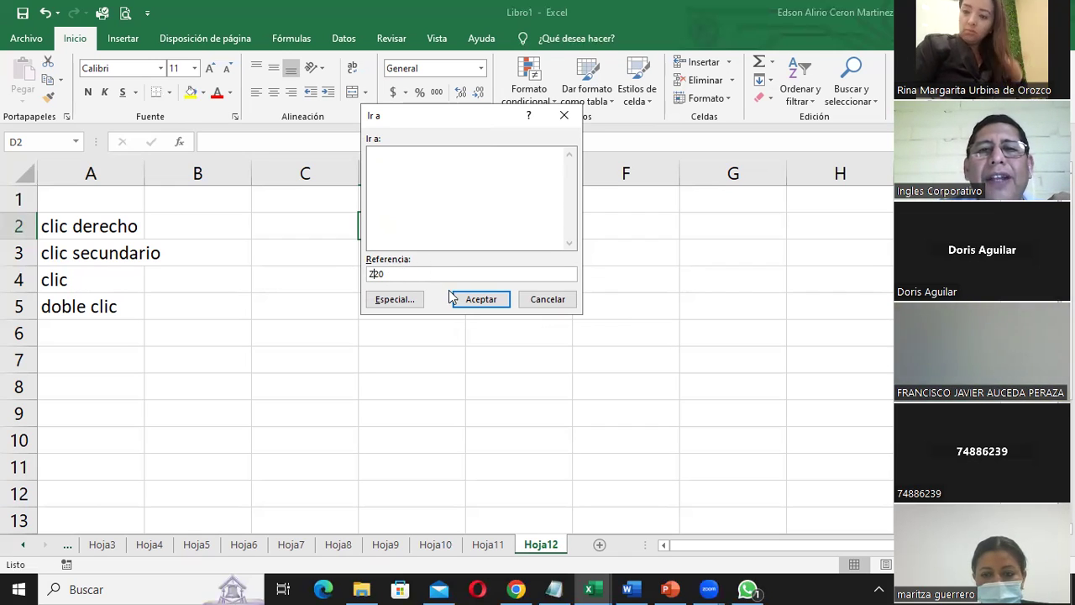
left_click(480, 300)
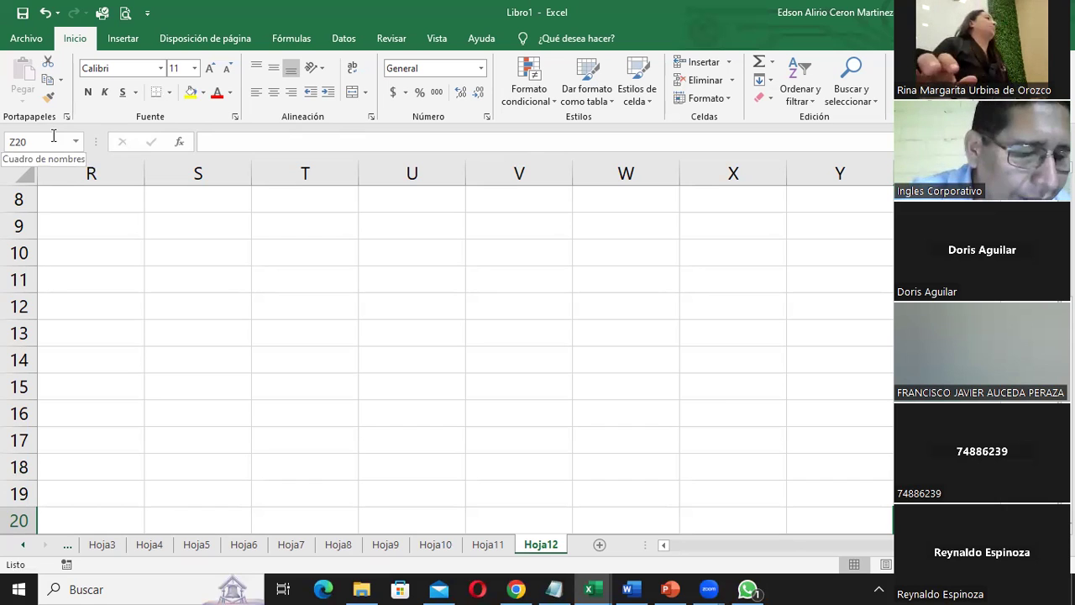
- Jump on to cell H70 with Go To
key("F5")
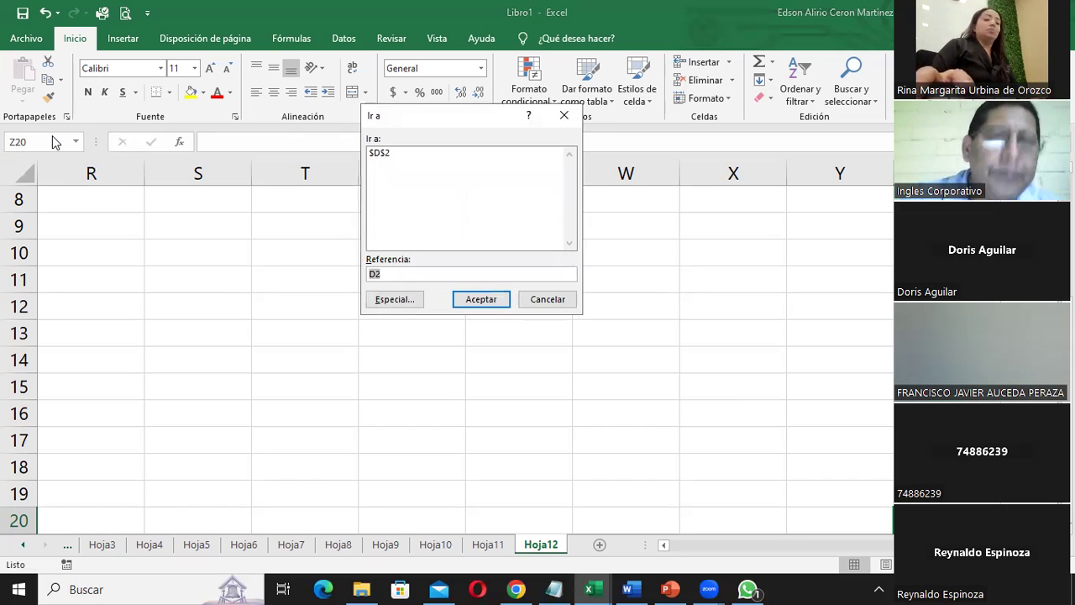
type("H70")
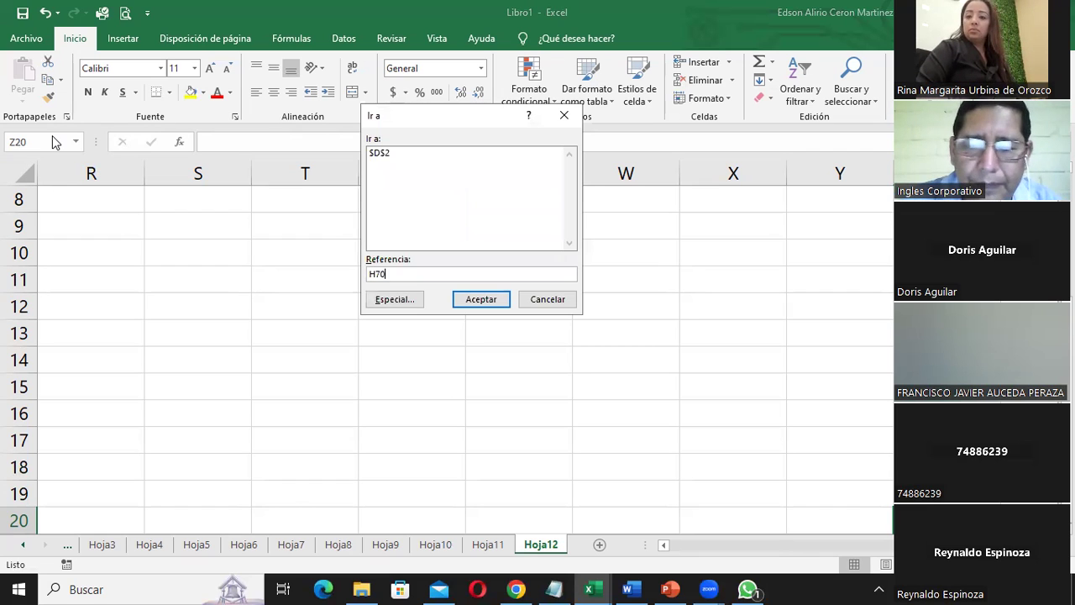
key("Return")
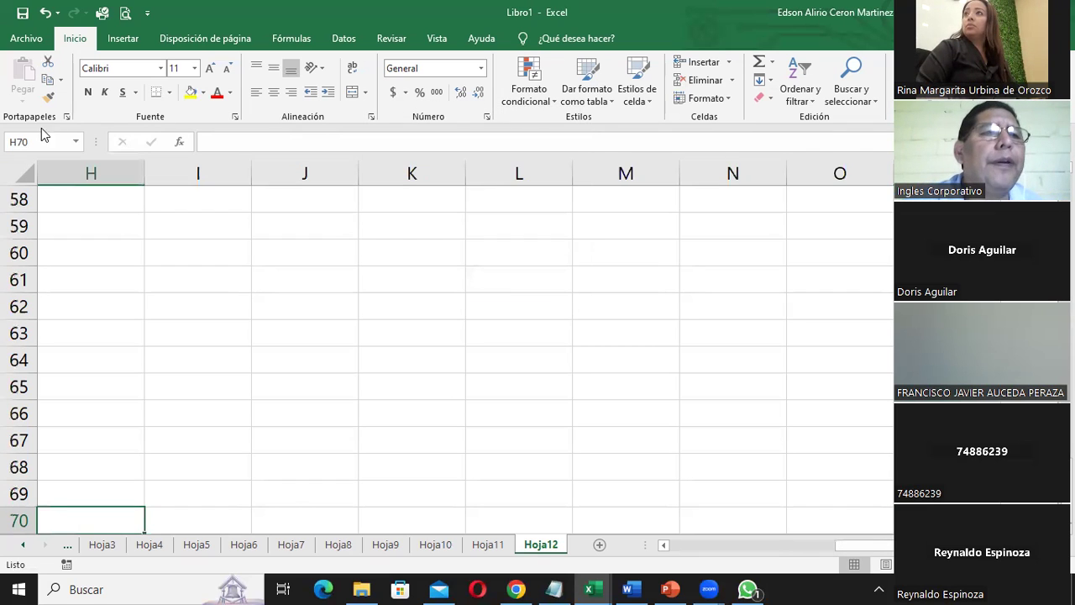